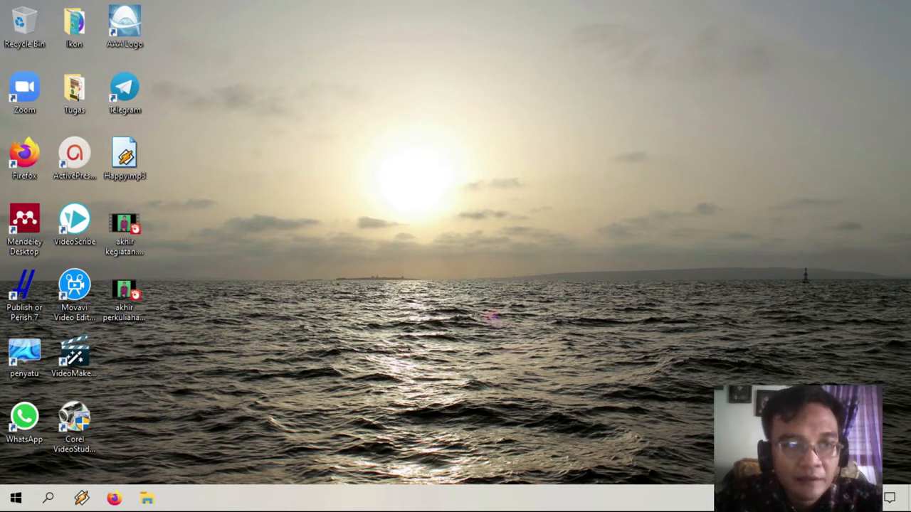
Launch Excel, maximize its window and create a new blank workbook
click(16, 498)
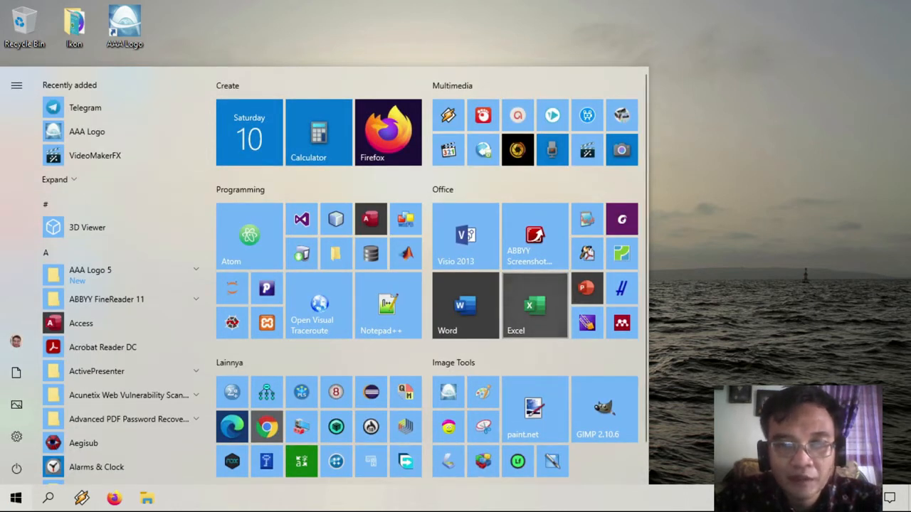
click(535, 306)
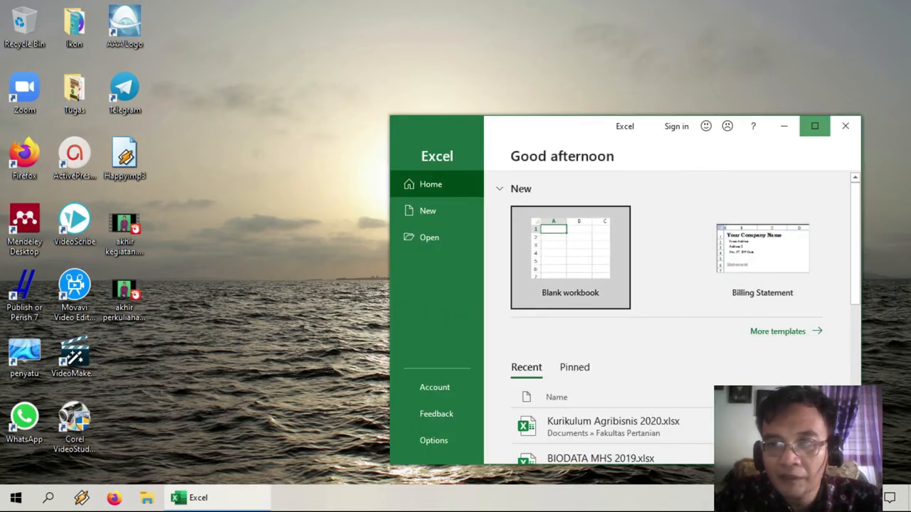
click(815, 126)
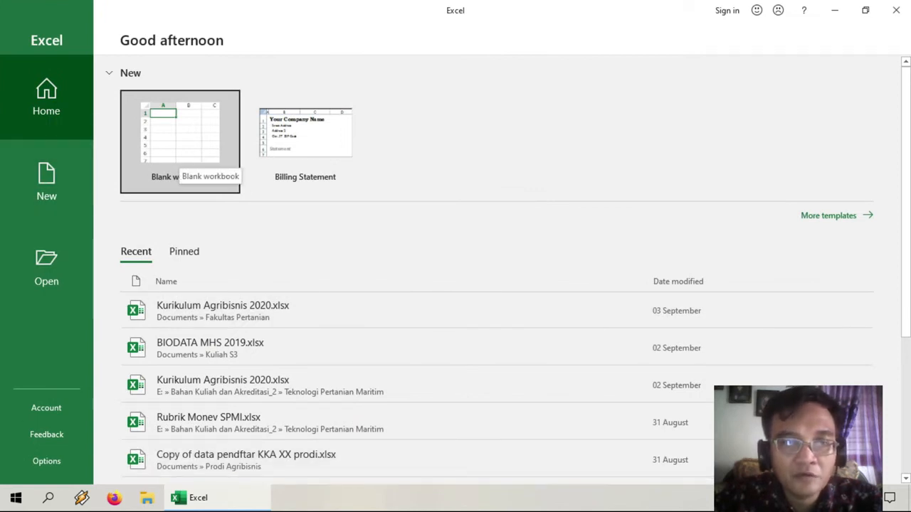
click(179, 156)
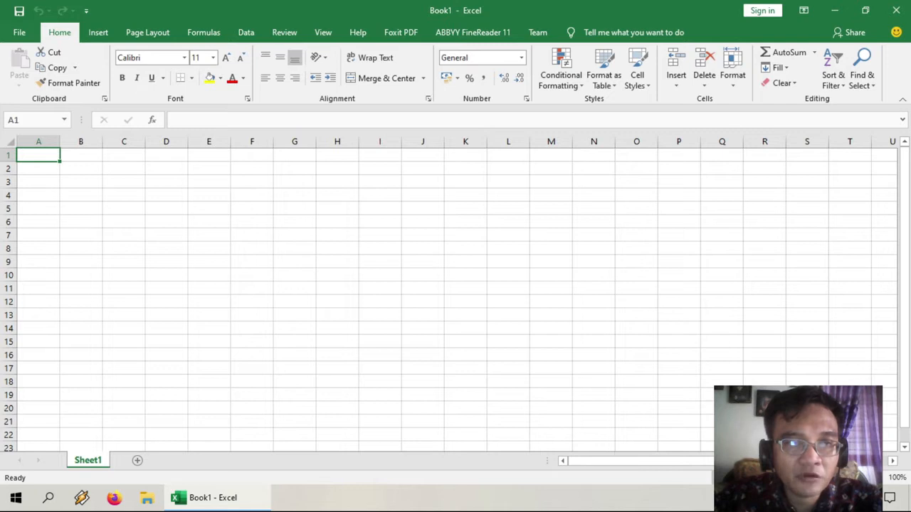
key(Right)
key(Right)
key(Right)
key(Right)
key(Right)
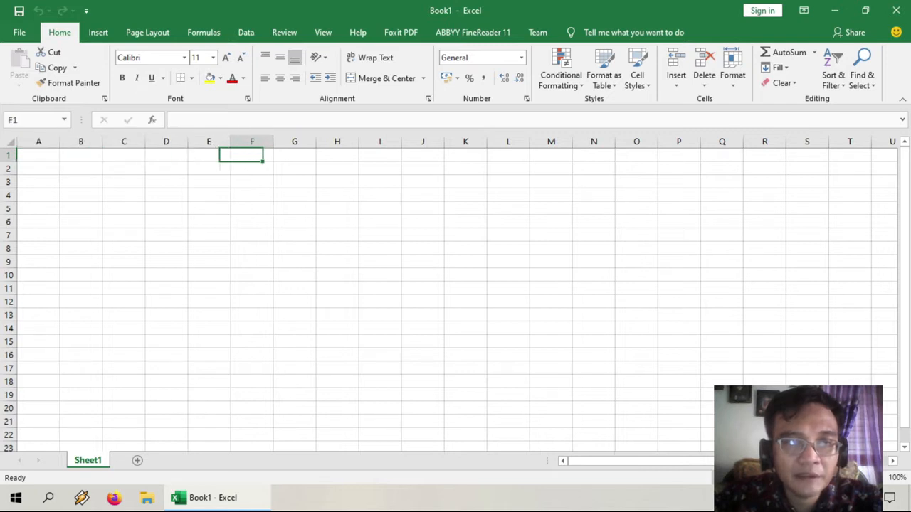
click(38, 169)
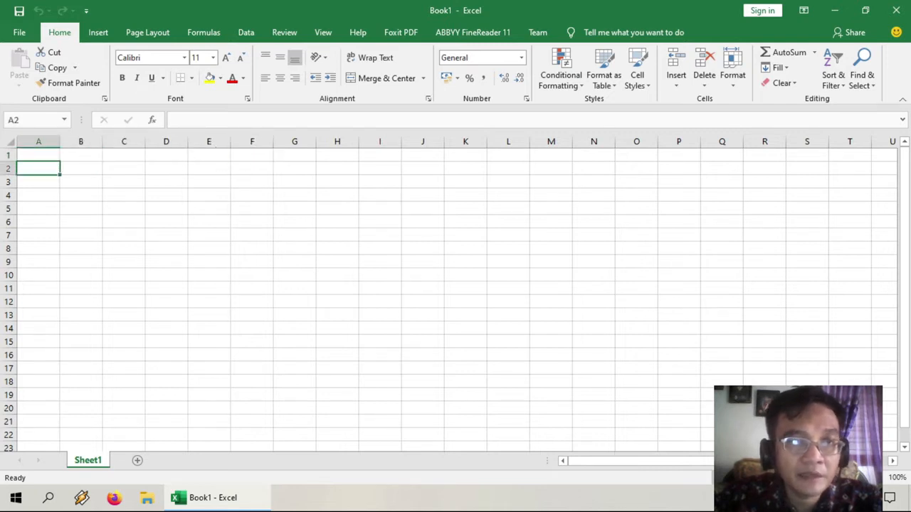
key(Up)
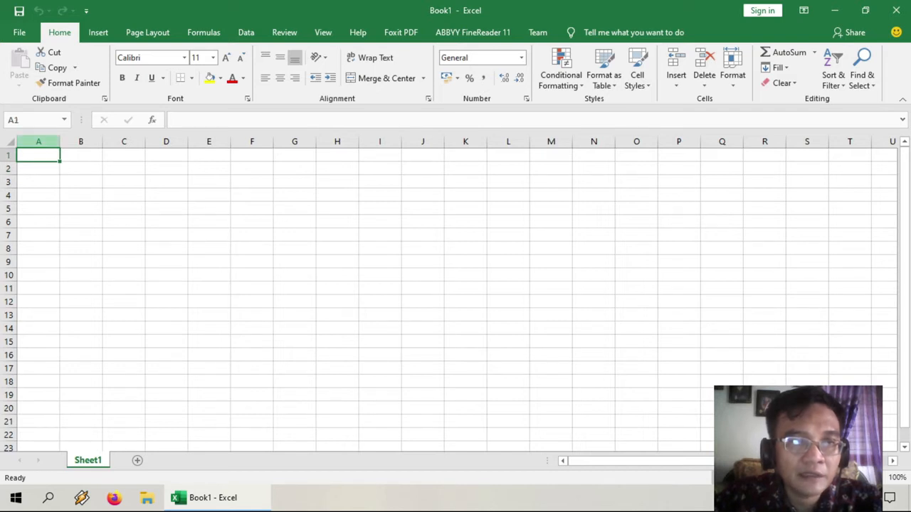
key(Right)
key(Right)
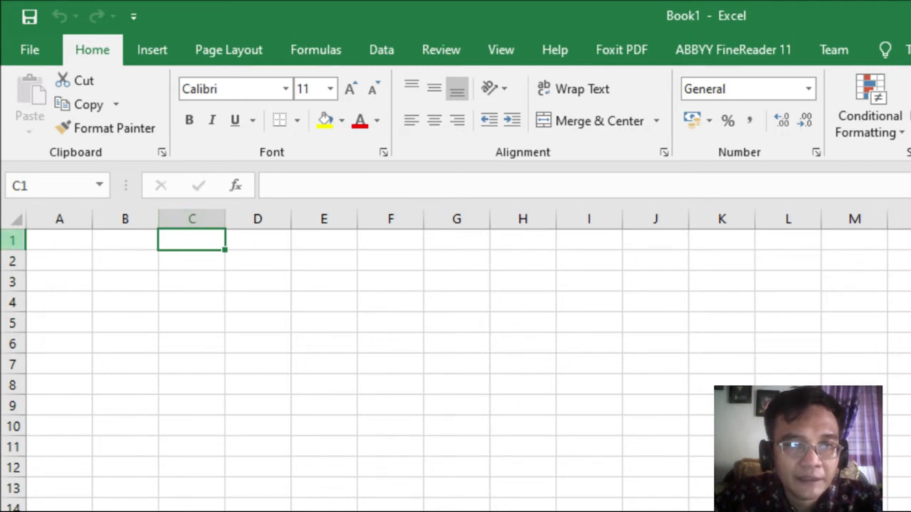
click(324, 385)
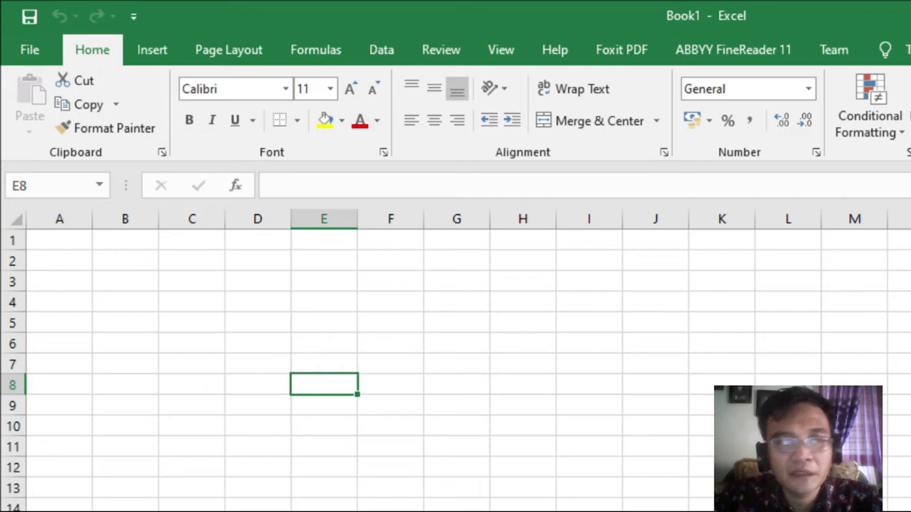
click(59, 240)
click(126, 240)
click(192, 241)
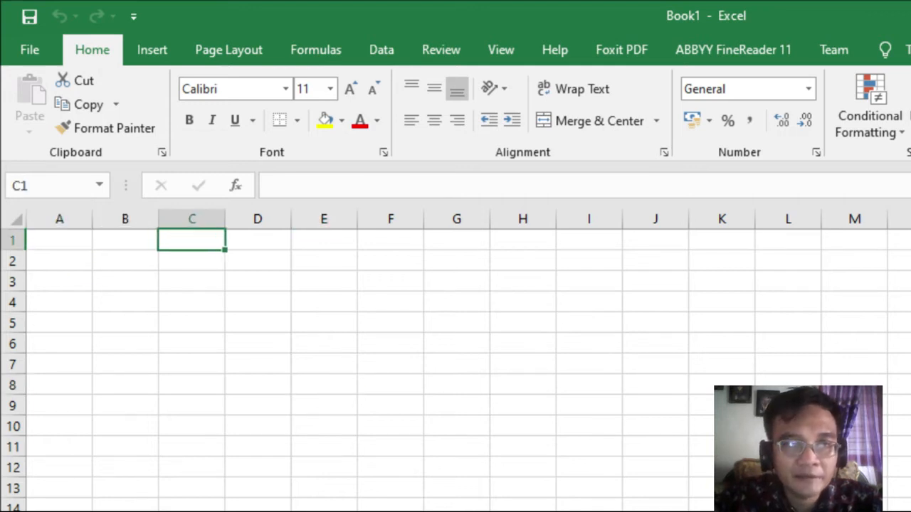
click(323, 240)
click(523, 219)
Enter the number 2 in cell A1 and the number 5 in cell B1
click(59, 240)
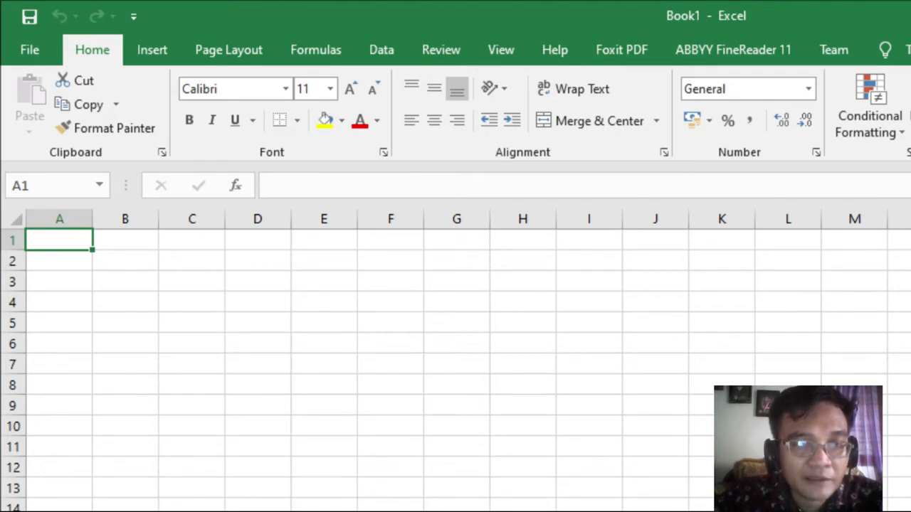
text(2)
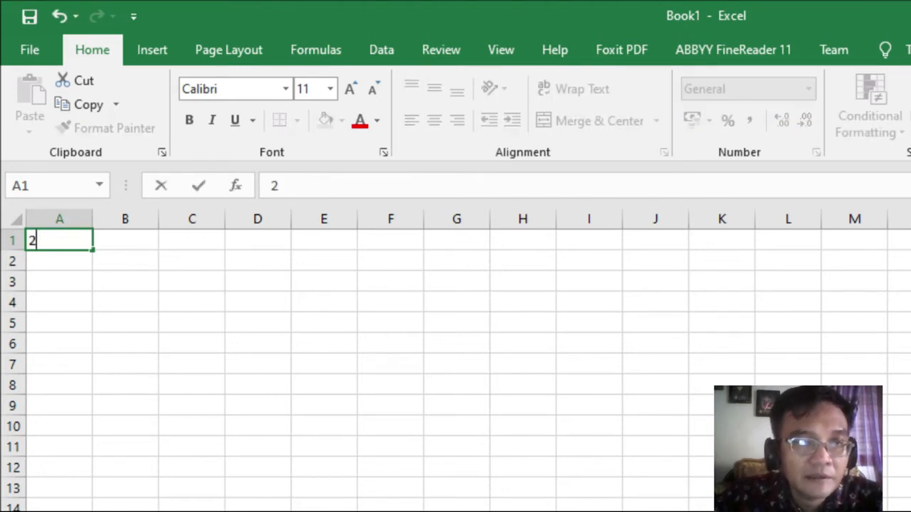
key(Tab)
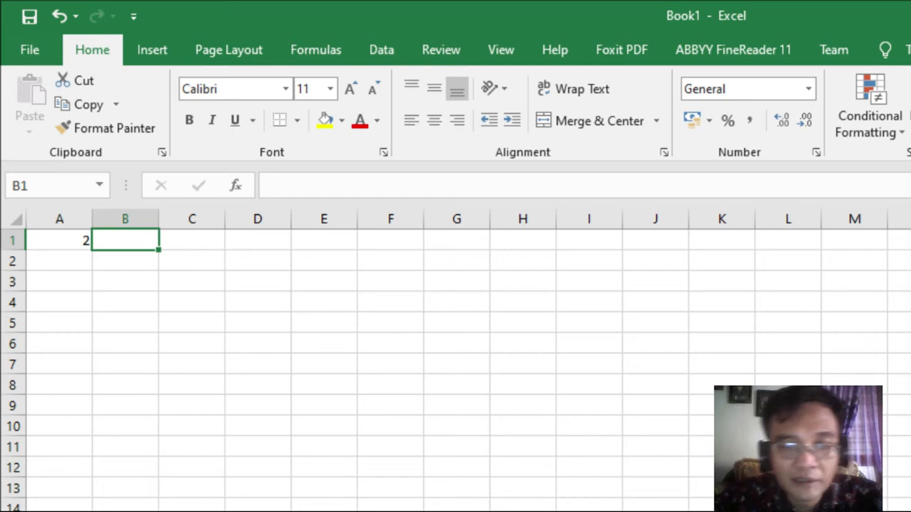
text(5)
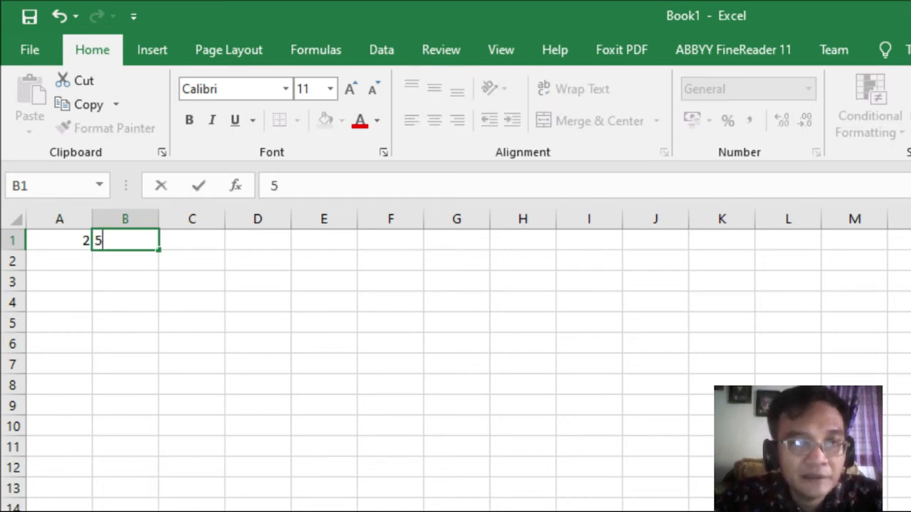
key(Tab)
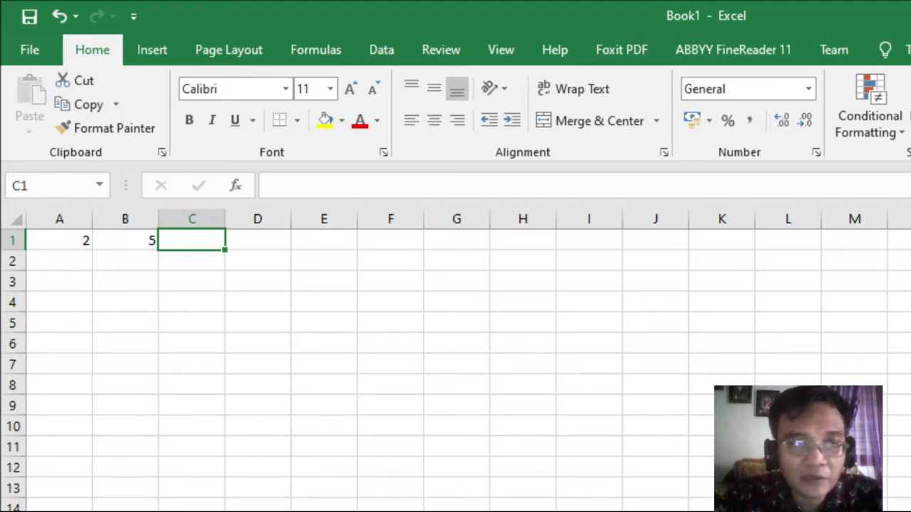
Enter the formula =A1+B1 in cell C1 to add the two numbers in row 1
text(=)
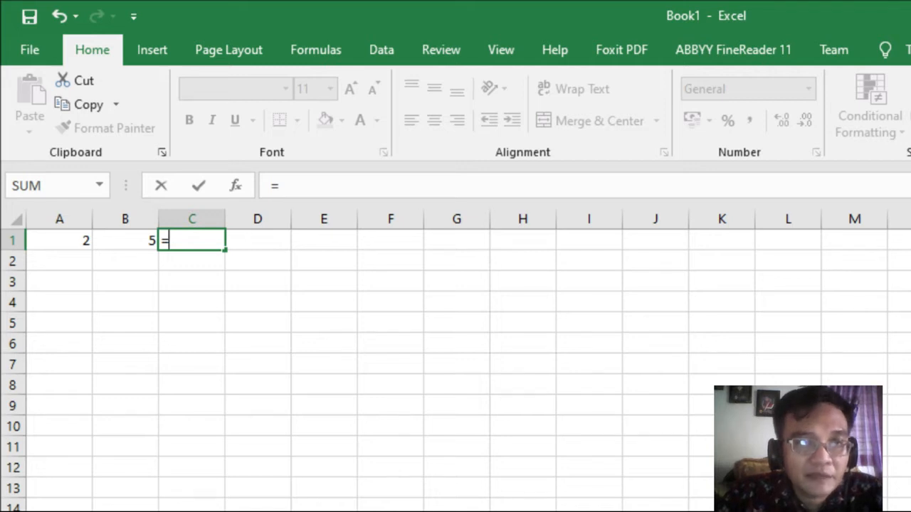
click(59, 241)
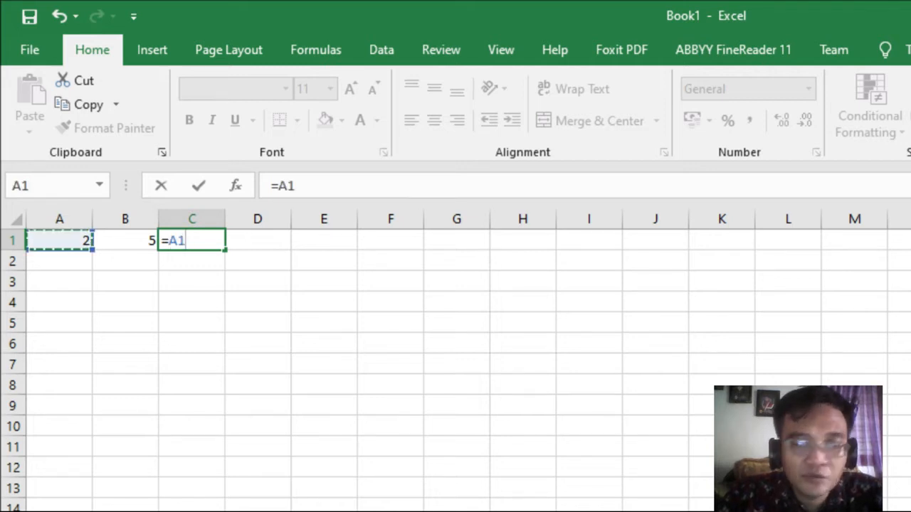
key(BackSpace)
key(BackSpace)
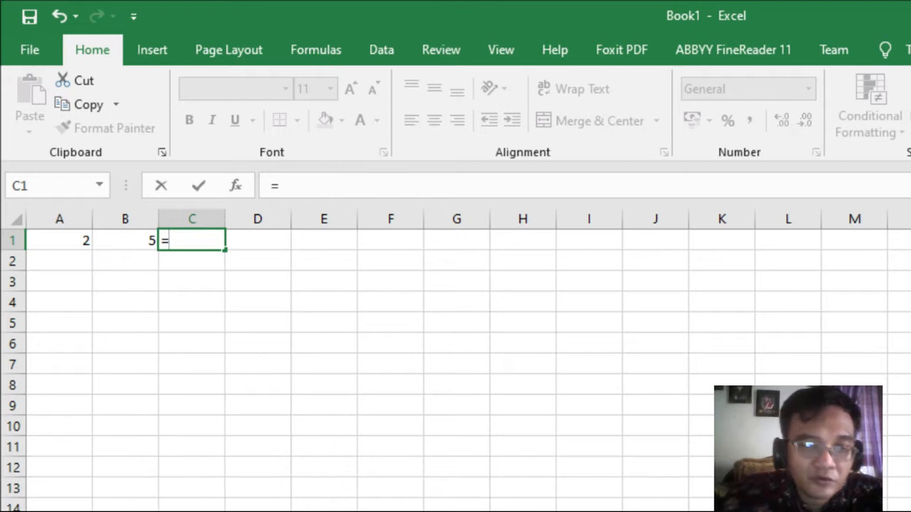
text(A1)
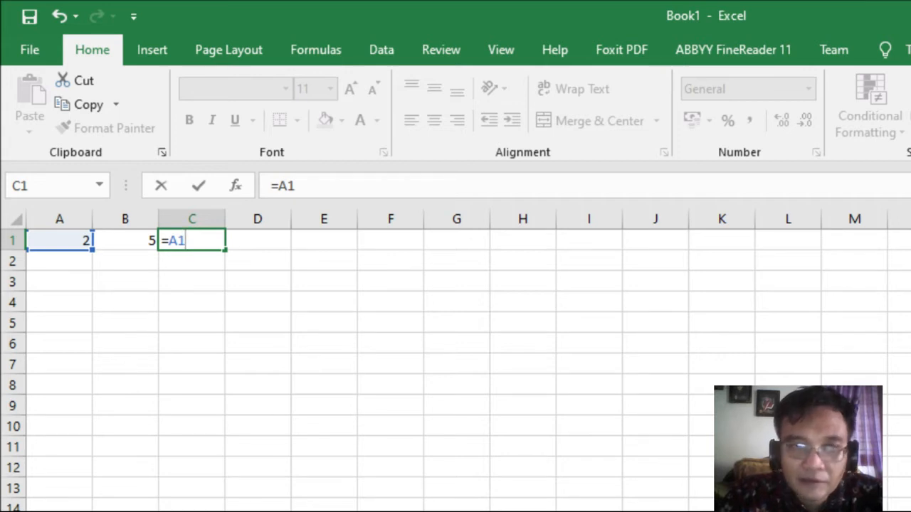
text(+)
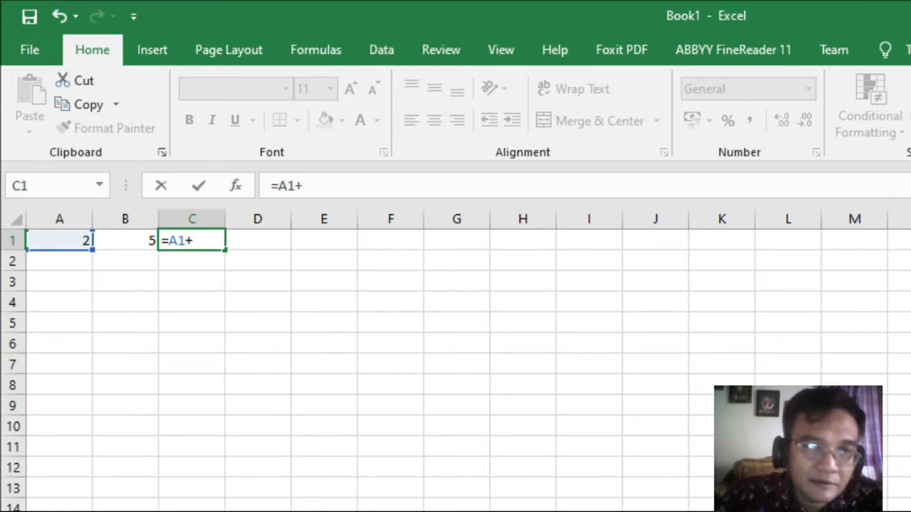
click(125, 241)
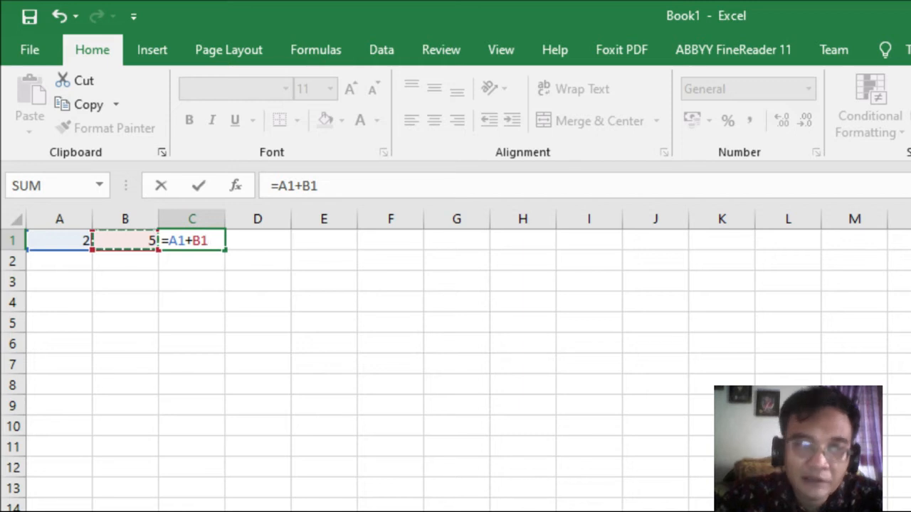
key(Return)
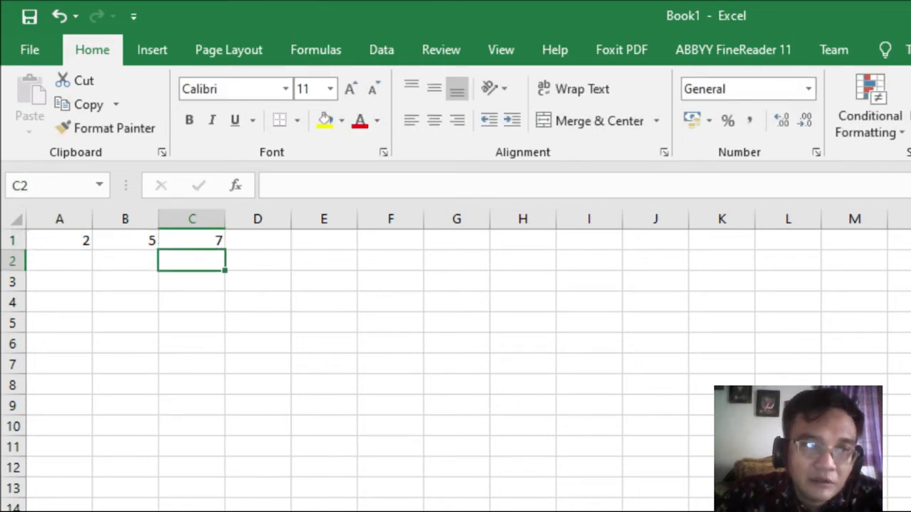
Replace the number in cell B1 with 9 and check the sum formula in C1
click(125, 240)
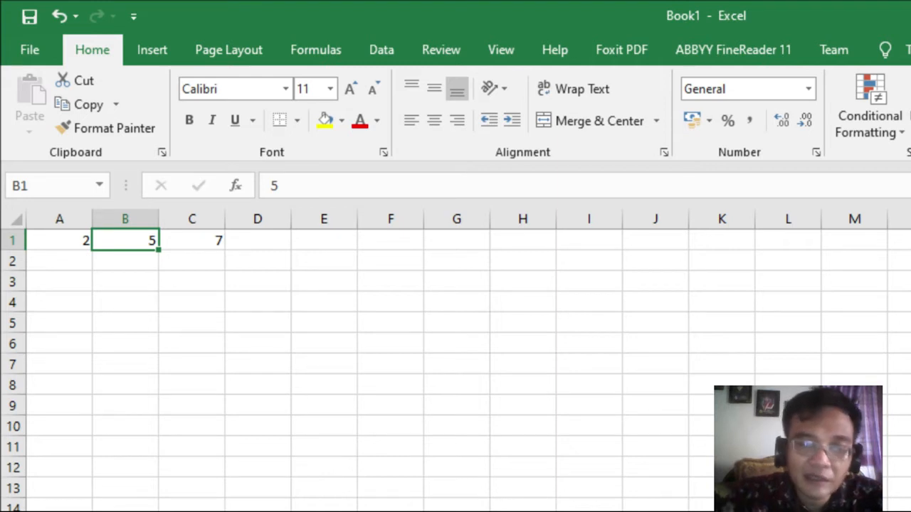
text(9)
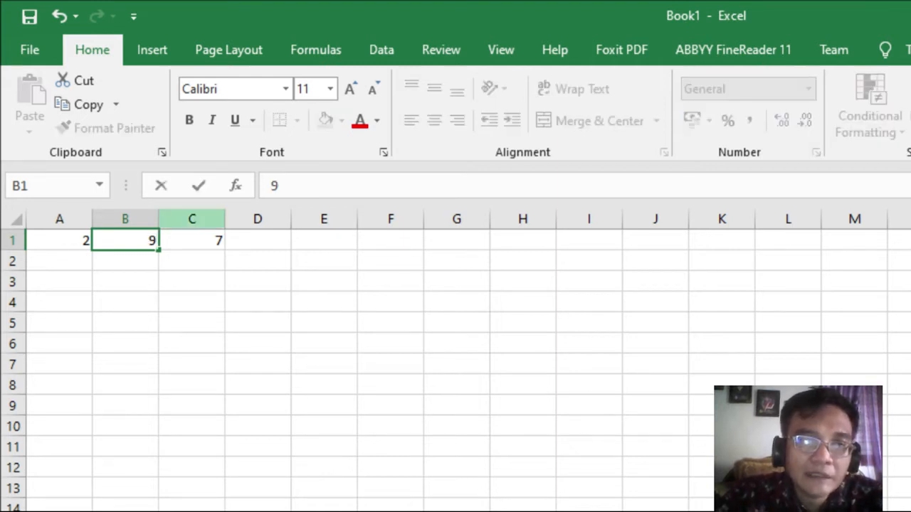
key(Return)
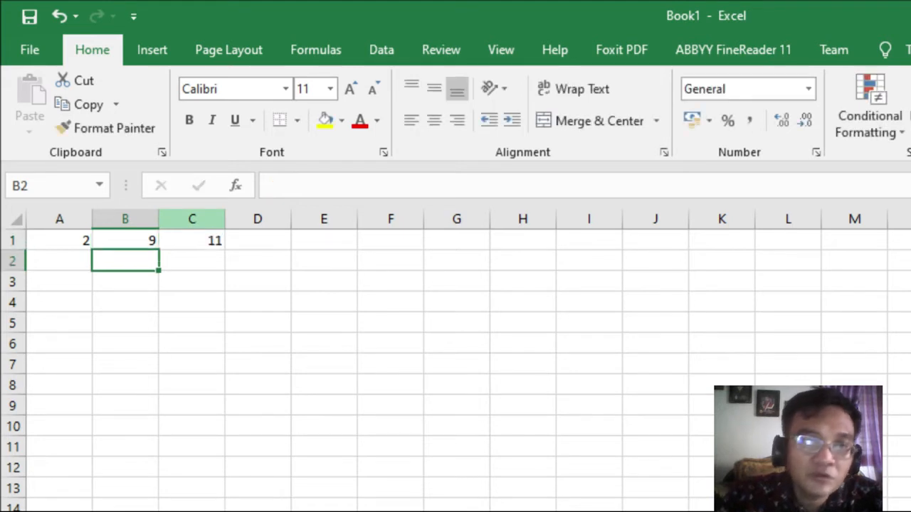
click(192, 240)
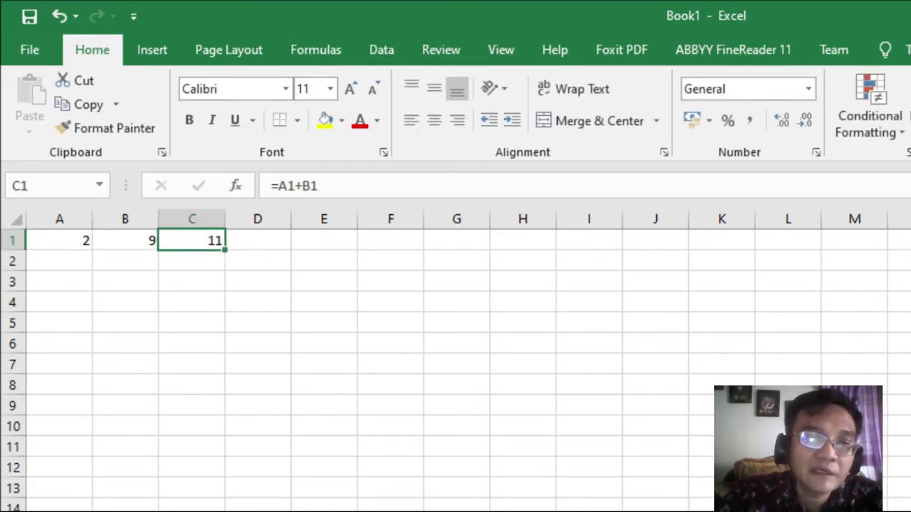
Replace the number in cell A1 with 46734 and check the sum cell C1 against it
click(59, 241)
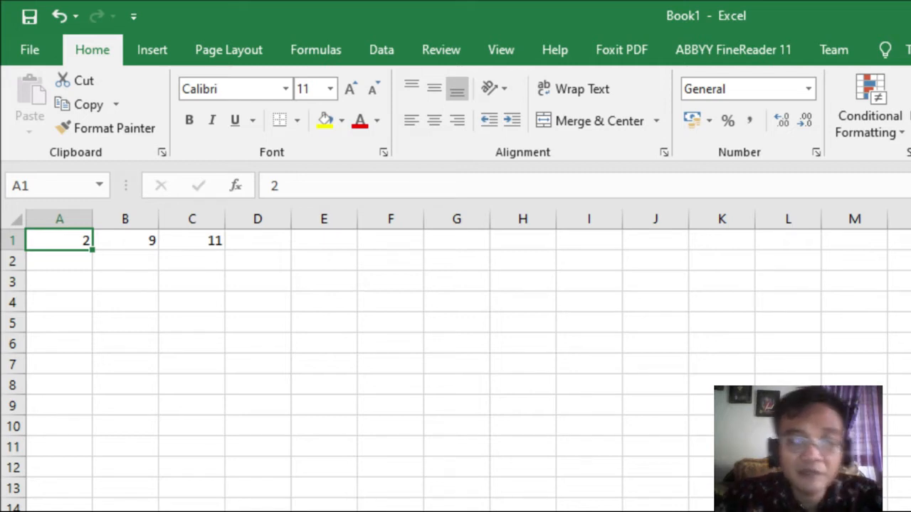
text(46734)
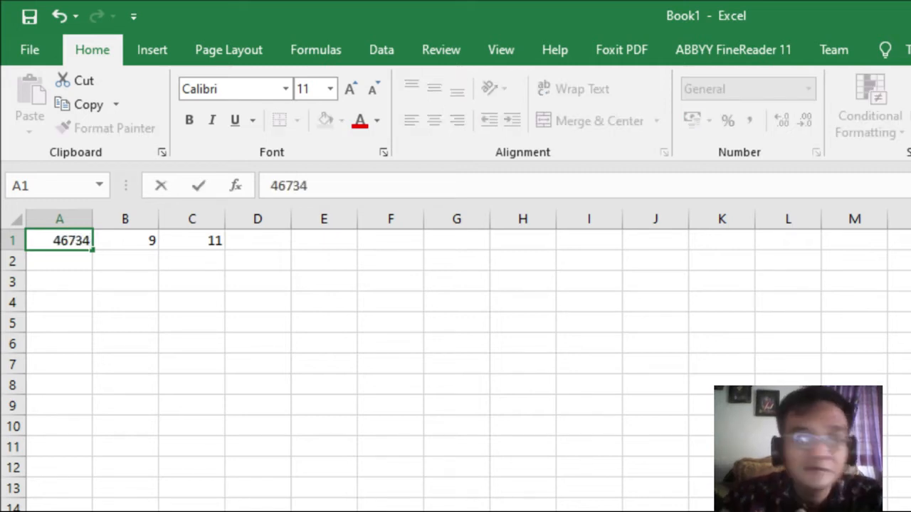
key(Return)
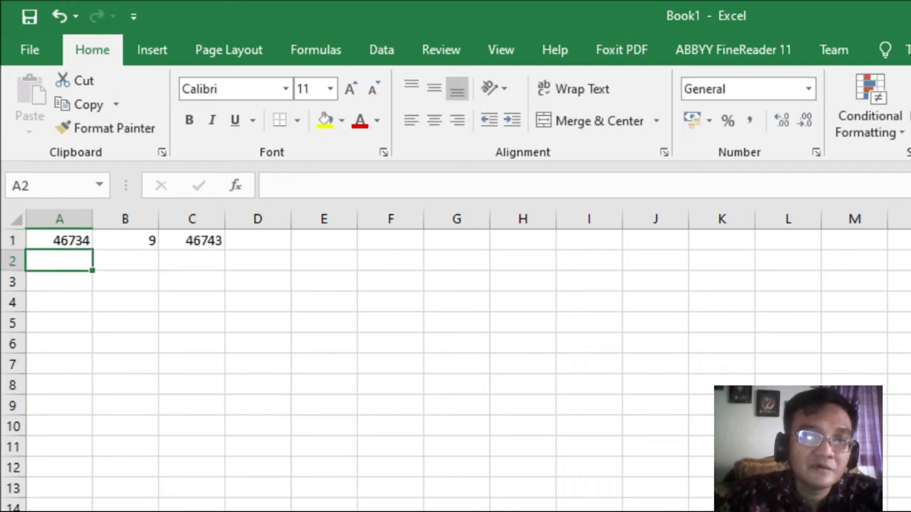
click(192, 240)
click(60, 241)
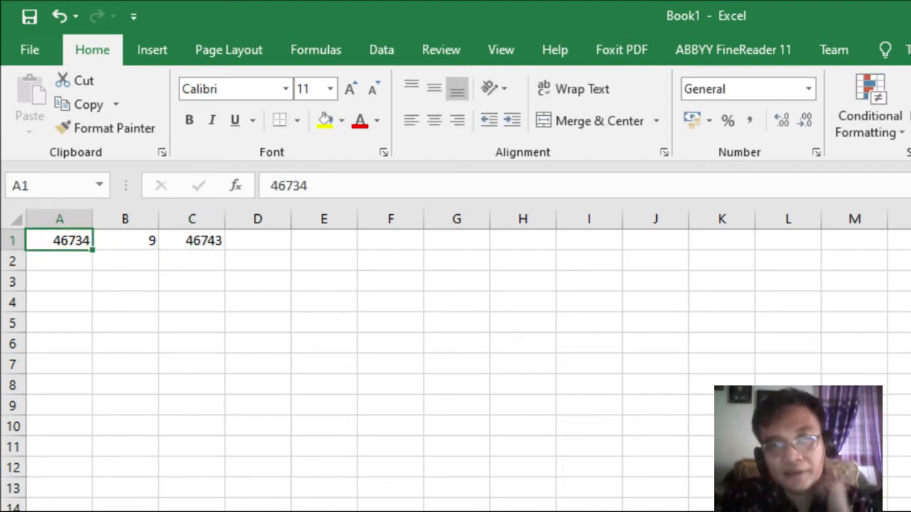
Enter the formula =A1-C1 in cell F7 to subtract the sum from the first number
click(390, 364)
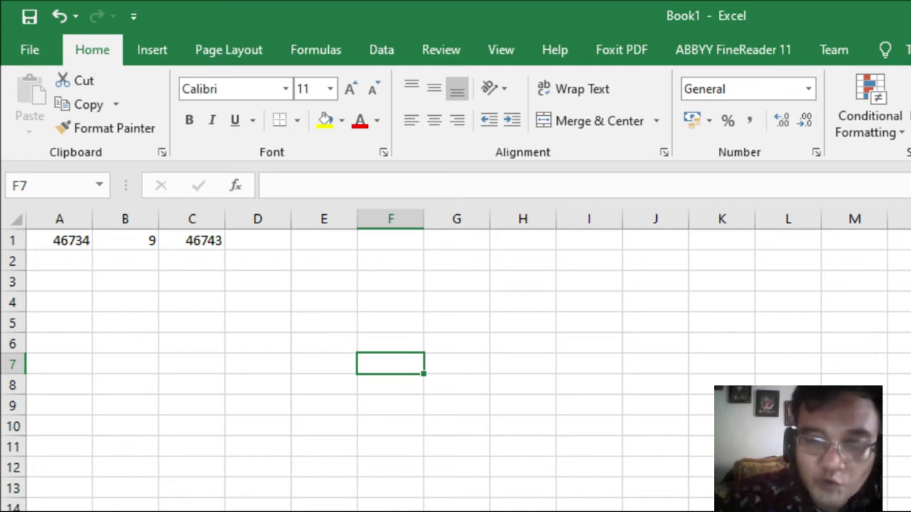
text(=)
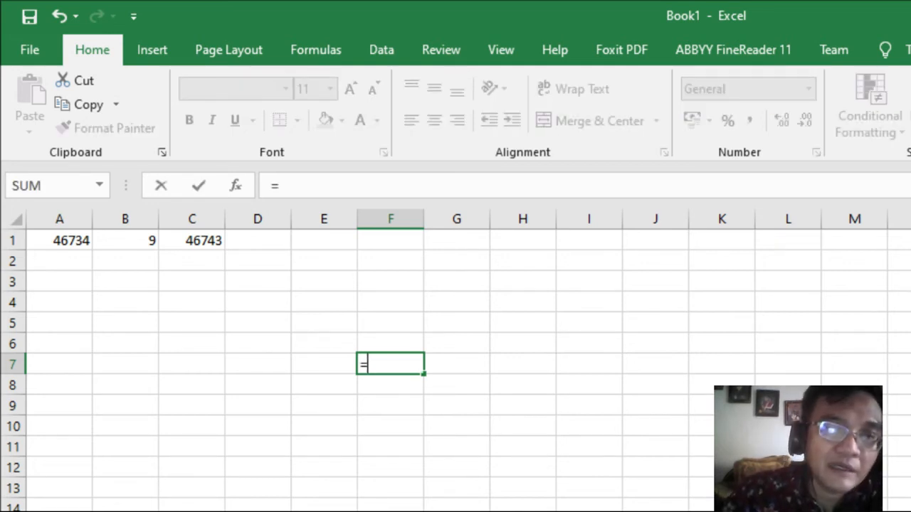
click(60, 240)
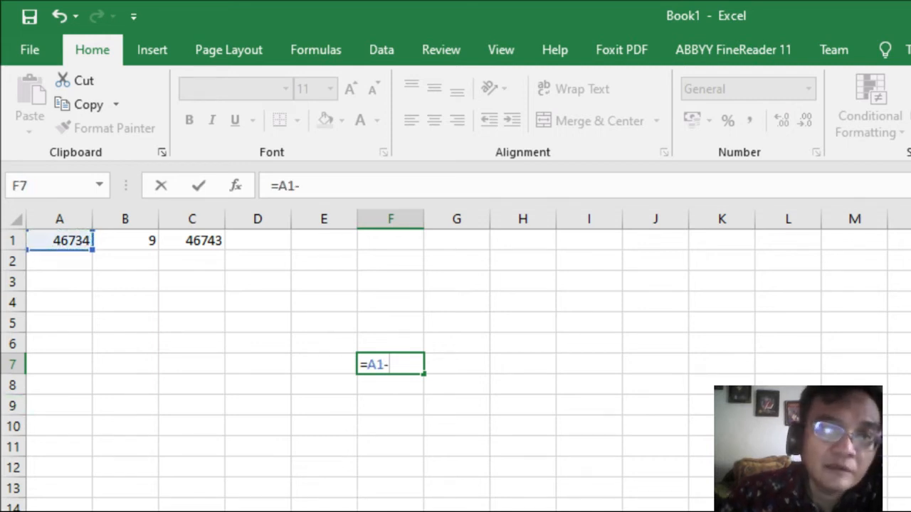
click(192, 240)
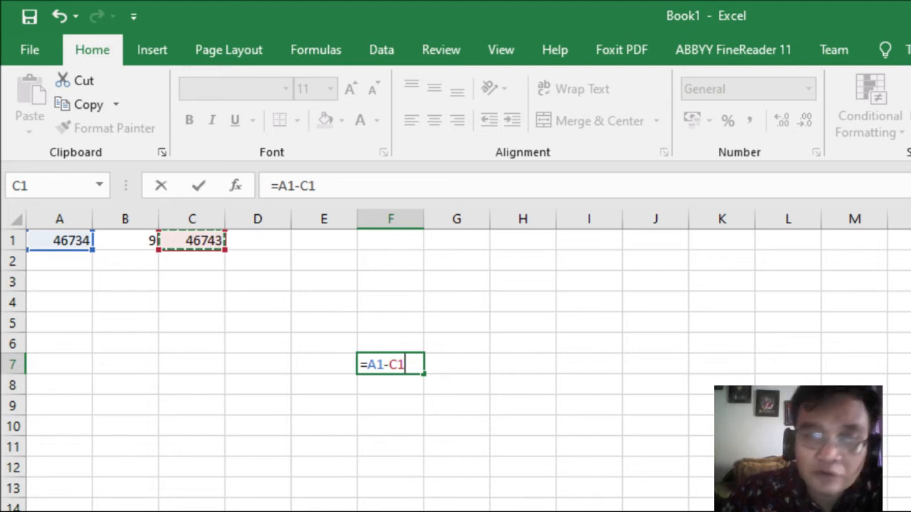
key(Return)
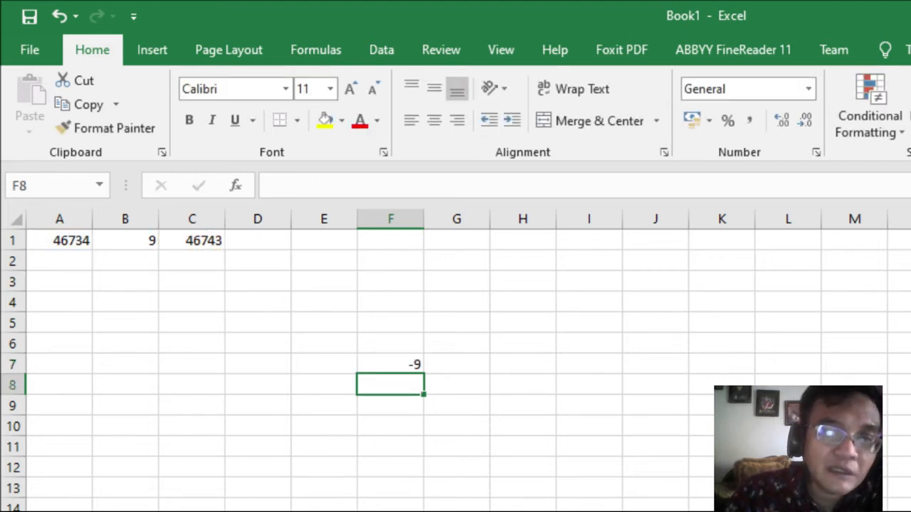
Check the formulas in cells F7 and C1, and change the formula in F7 to =A1*B1
click(390, 365)
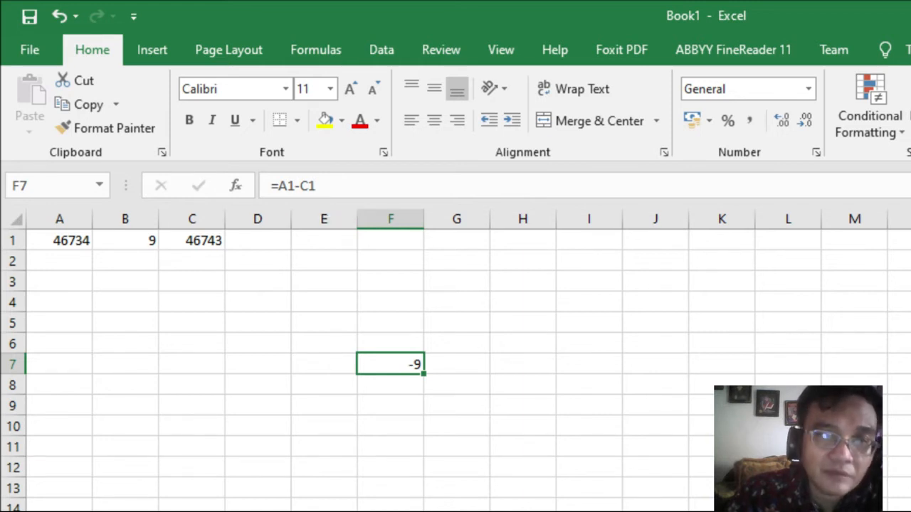
click(193, 240)
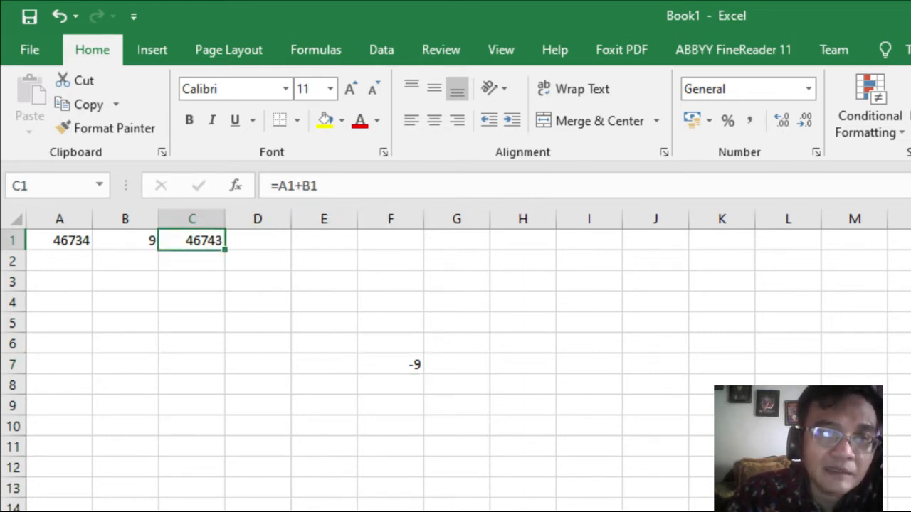
click(391, 385)
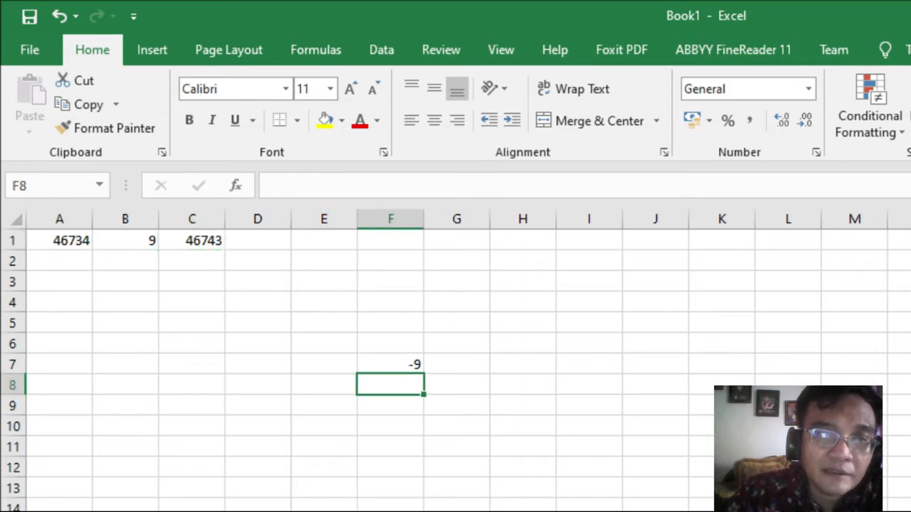
click(390, 364)
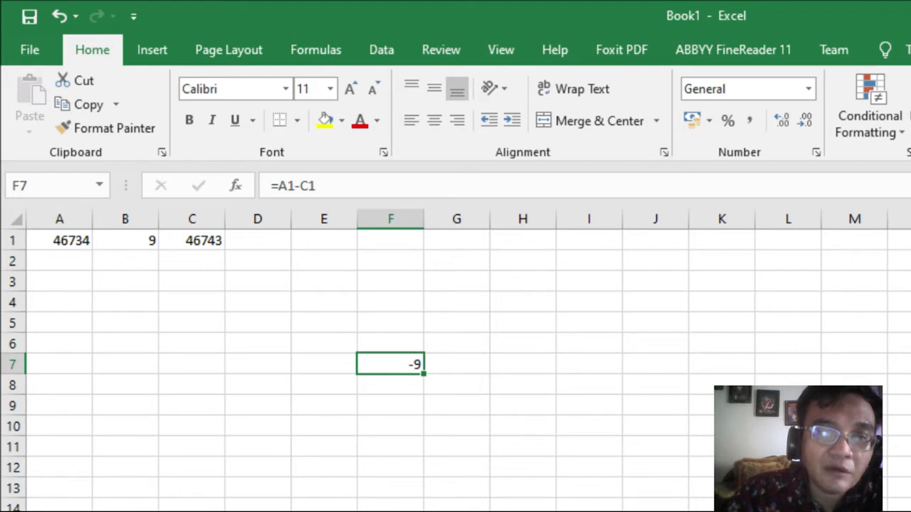
key(F2)
key(shift+Left)
key(shift+Left)
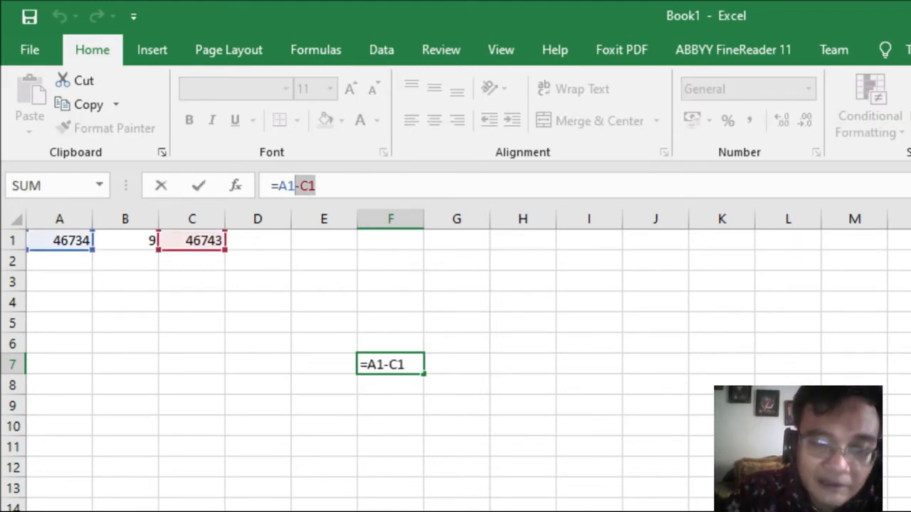
key(BackSpace)
key(BackSpace)
text(*)
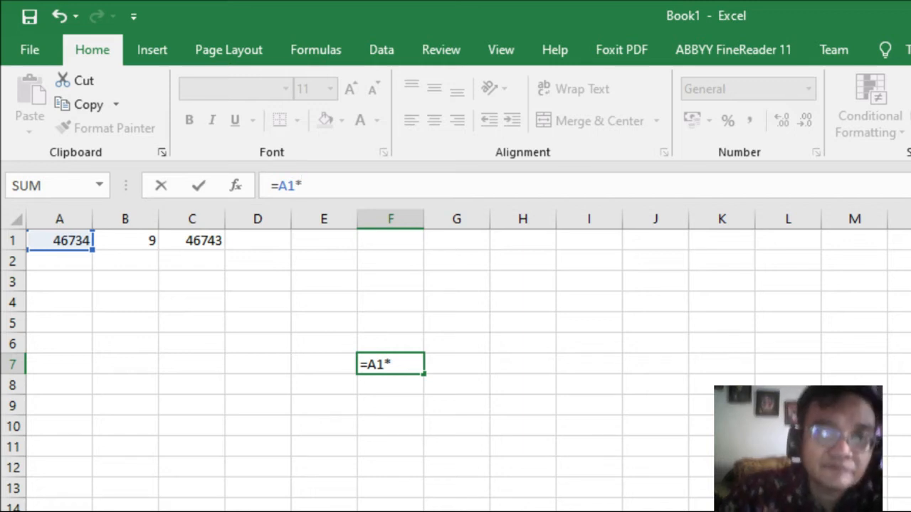
click(126, 241)
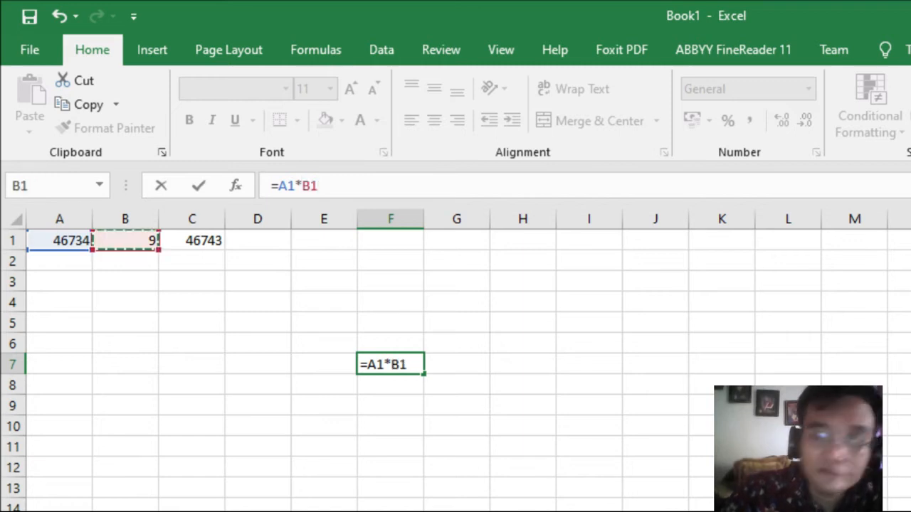
key(Return)
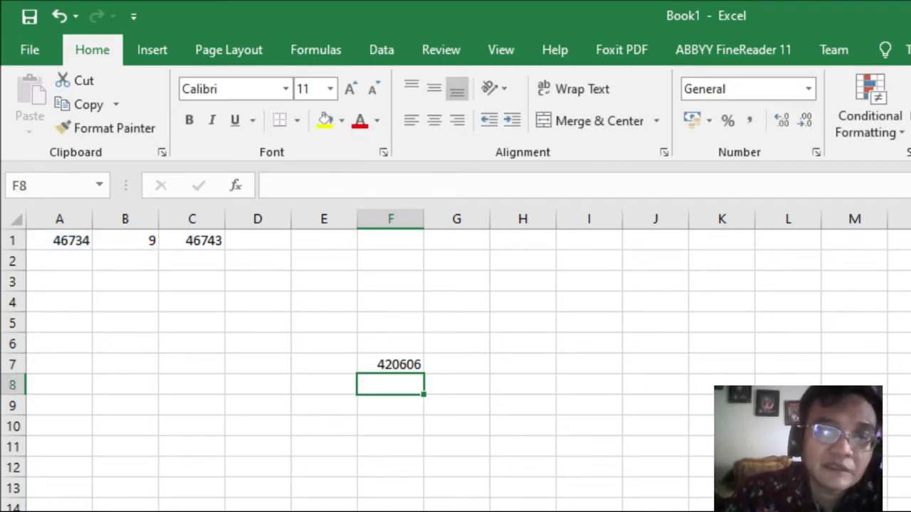
Check the multiplication formula in cell F7 and replace the number in cell B1 with 80
click(391, 364)
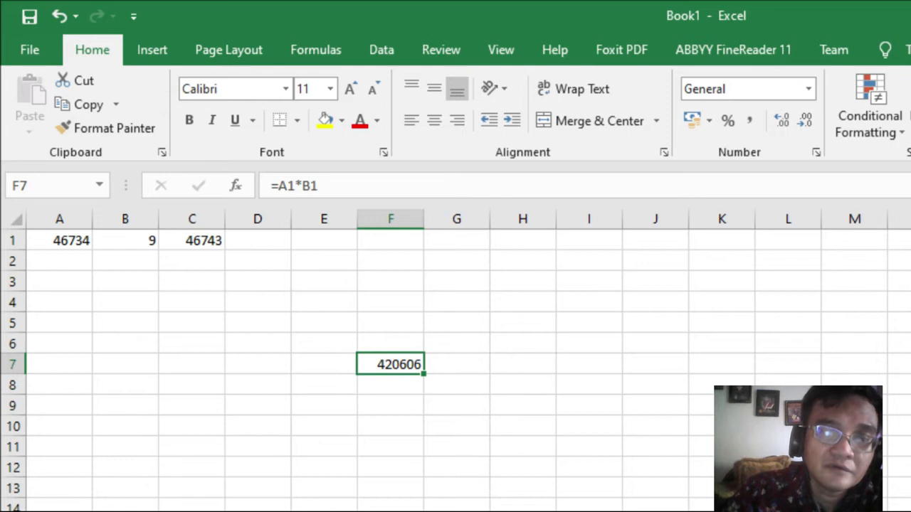
click(125, 240)
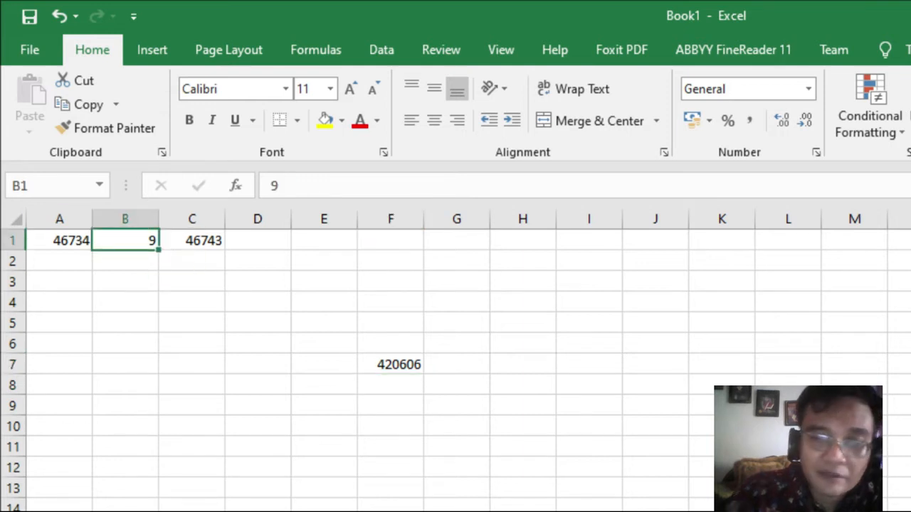
text(80)
key(Return)
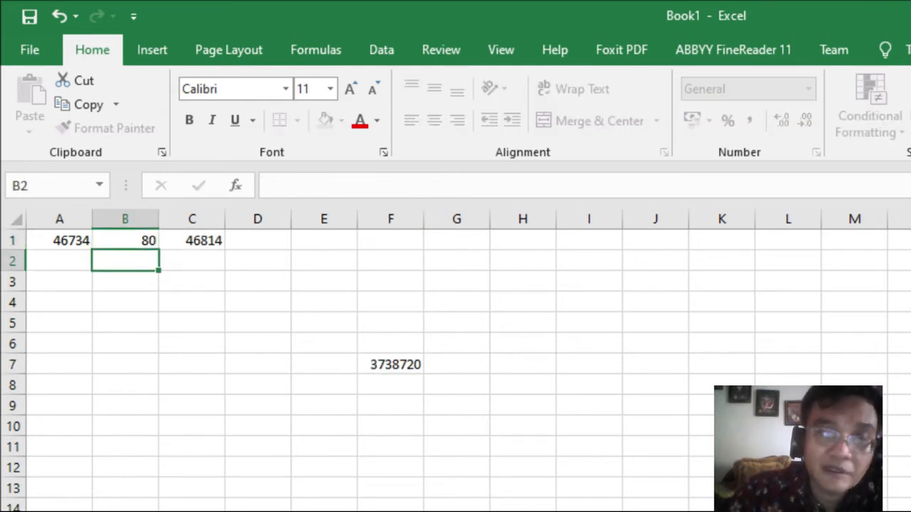
Change the formula in cell F7 to =A1/B1 and check it against the number in cell B1
click(391, 365)
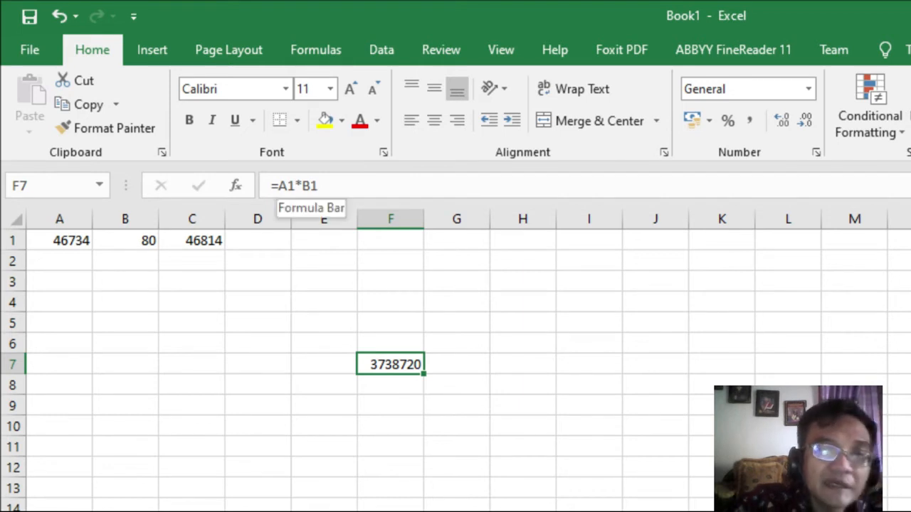
click(297, 185)
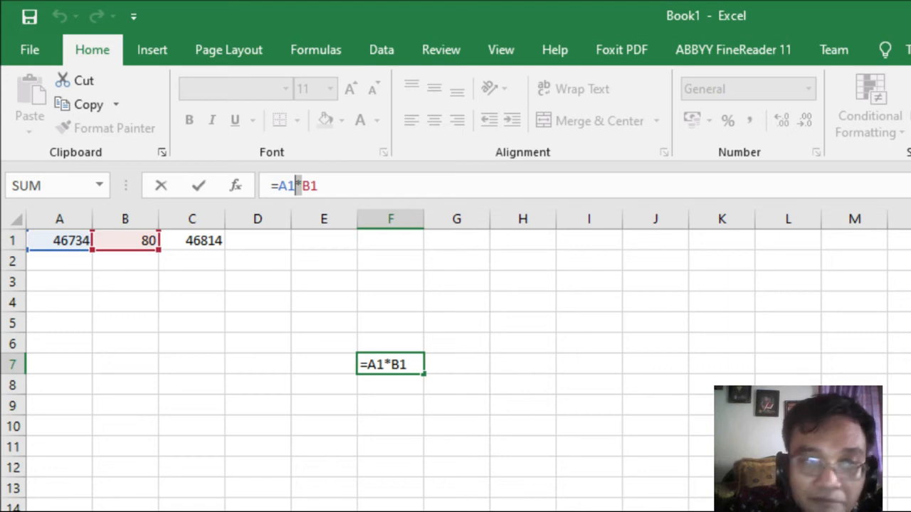
text(/)
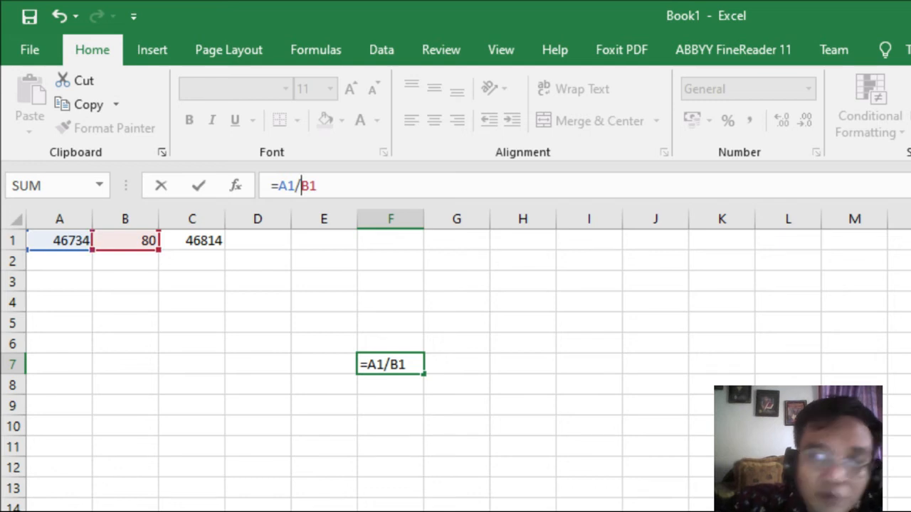
key(Return)
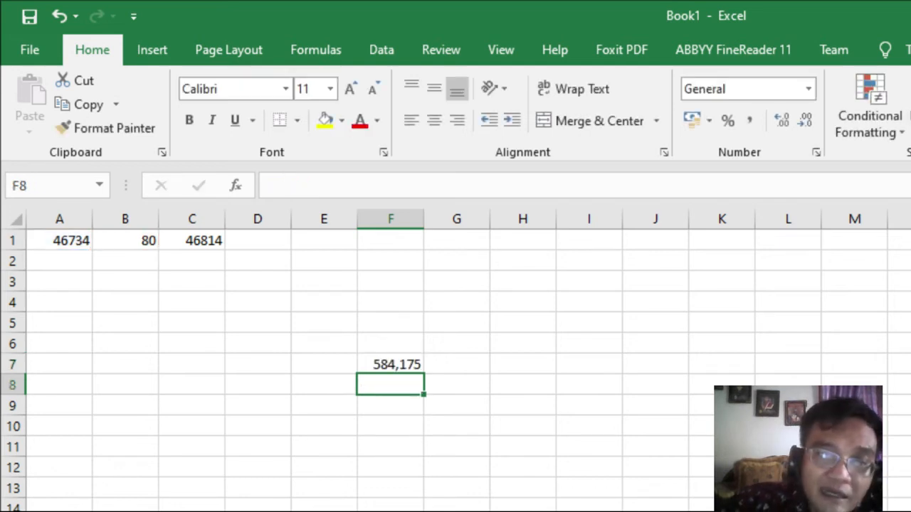
click(390, 365)
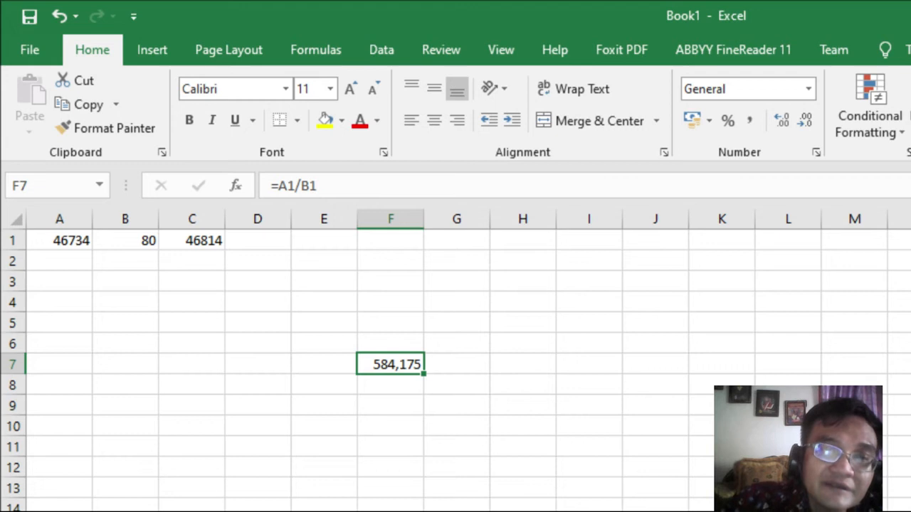
click(125, 241)
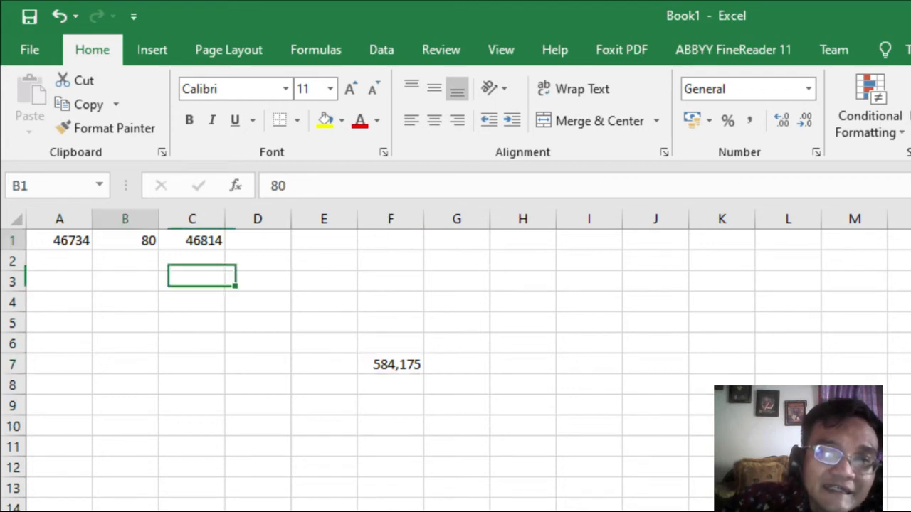
key(F2)
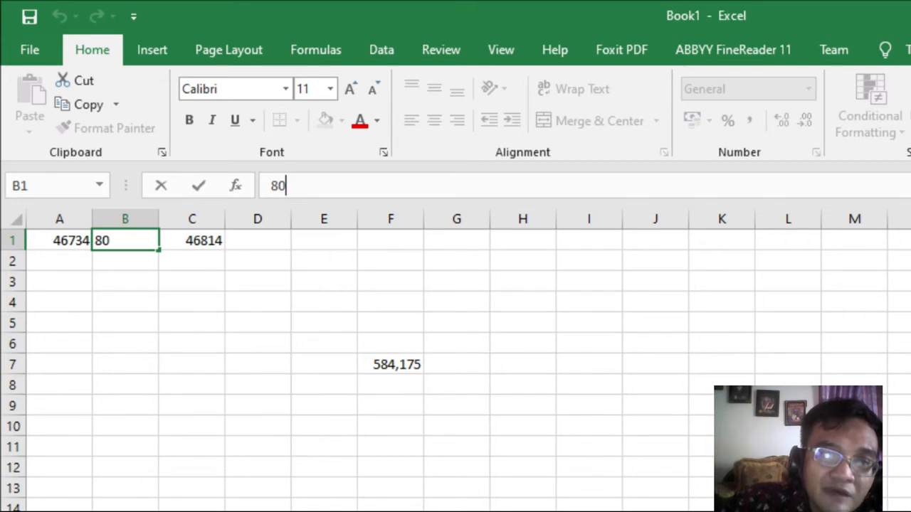
Enter the label Penjumlahan in cell A3 and its operator + as text in cell C3
click(59, 282)
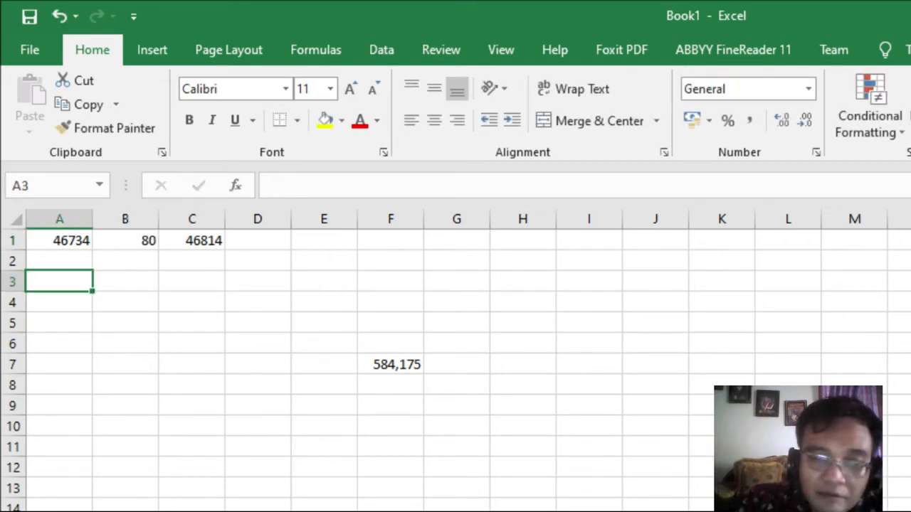
text(Penjumla)
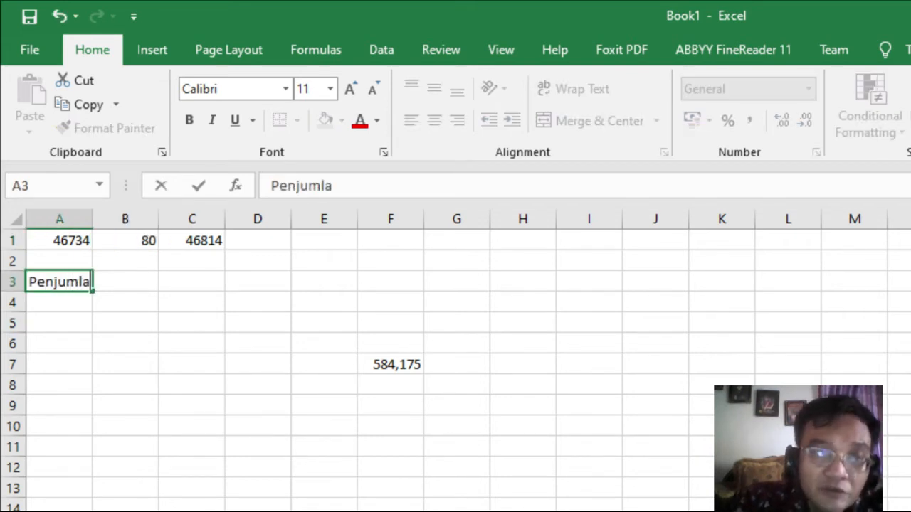
text(han)
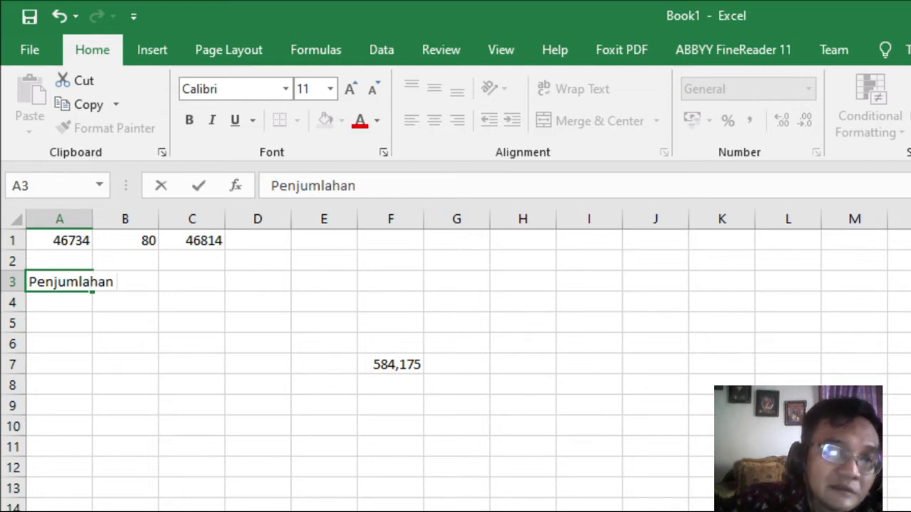
click(391, 406)
click(192, 282)
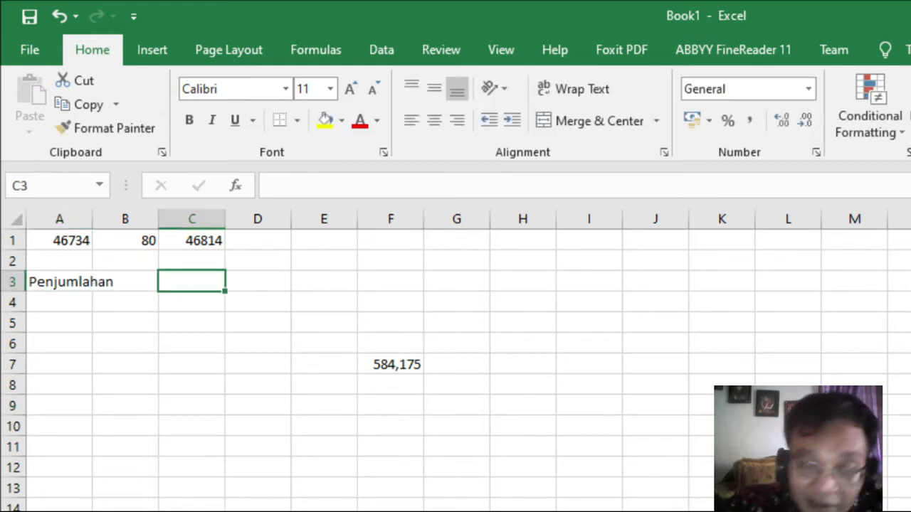
text('+)
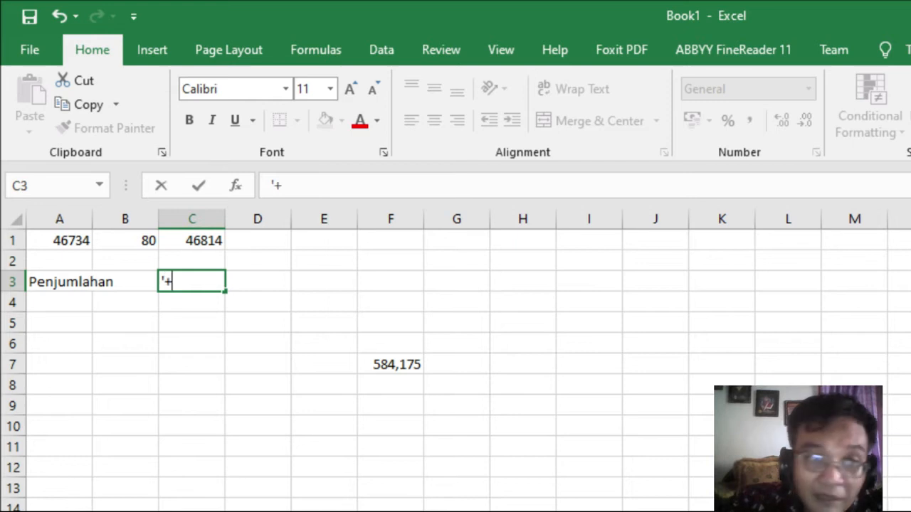
key(Return)
Enter the label Pengurangan in cell A4 and its operator - as text in cell C4
click(59, 302)
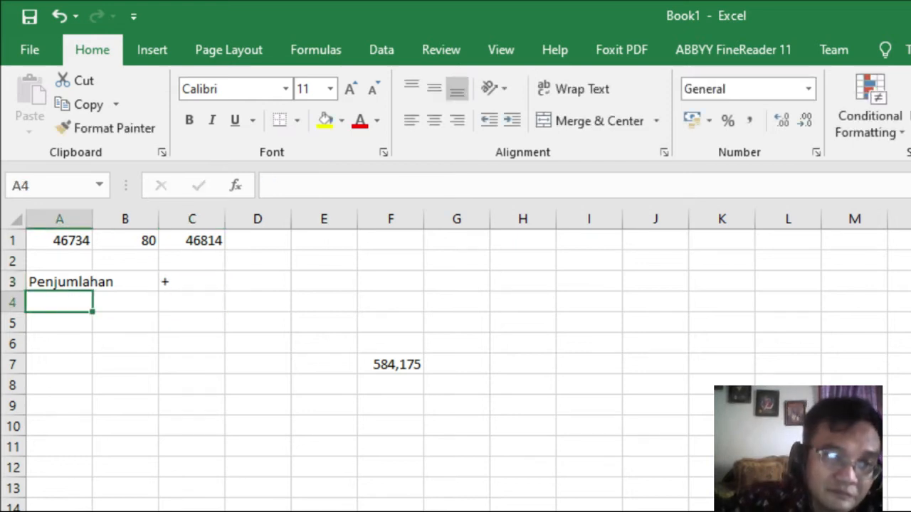
text(Pr)
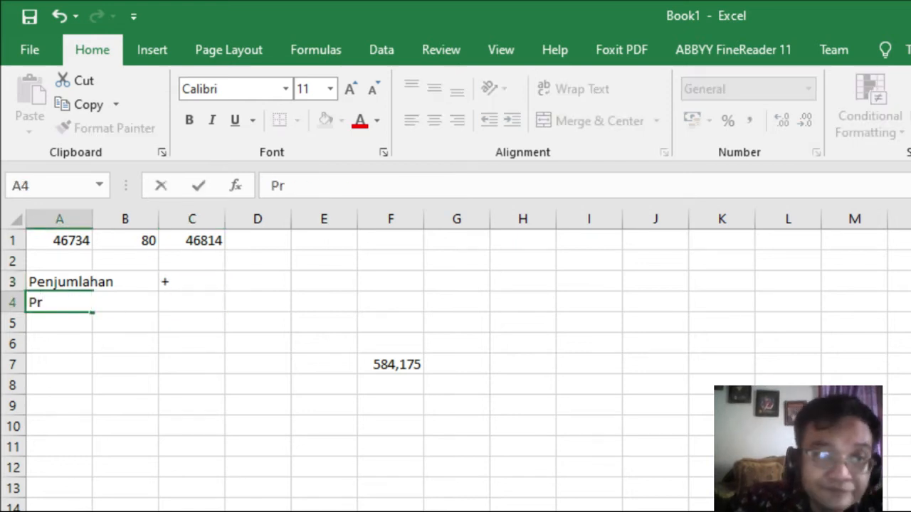
key(BackSpace)
text(engurangan)
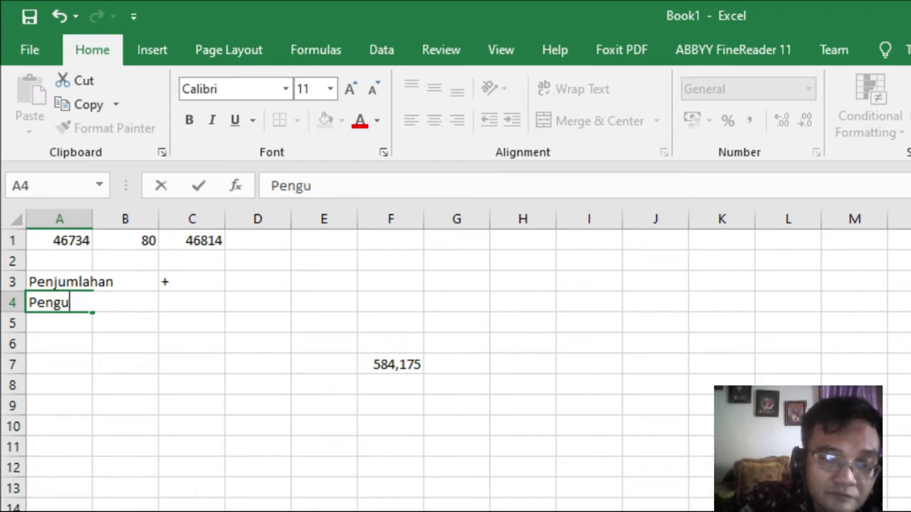
key(Right)
key(Right)
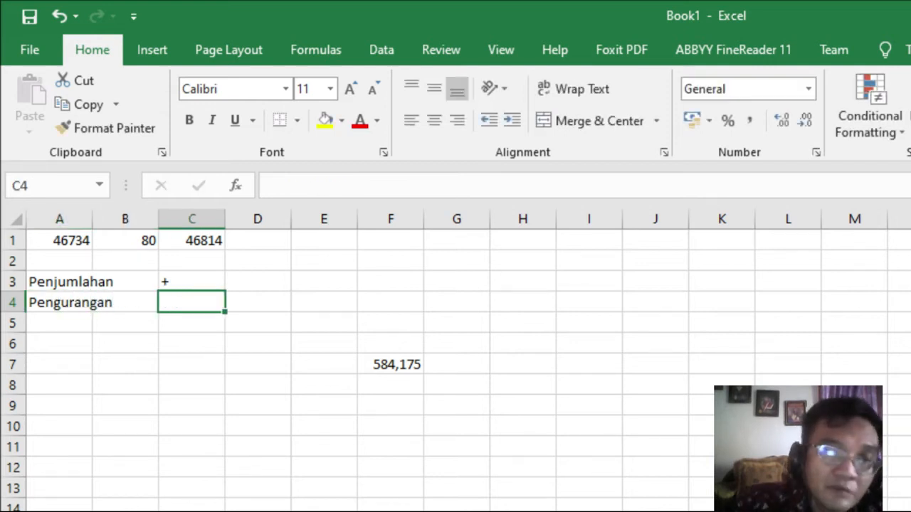
text('-)
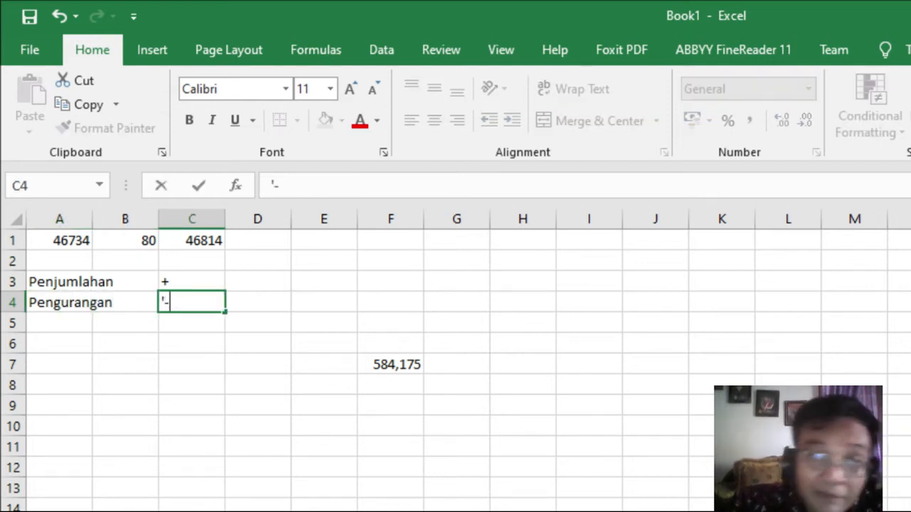
key(Return)
Enter the label Perkalian in cell A5 and the symbol / as text in cell C5
key(Left)
key(Left)
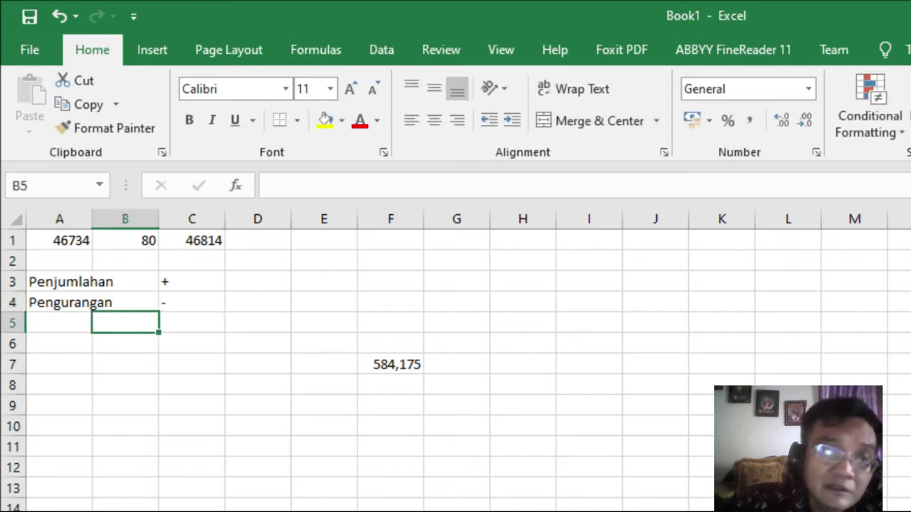
text(Perkalian)
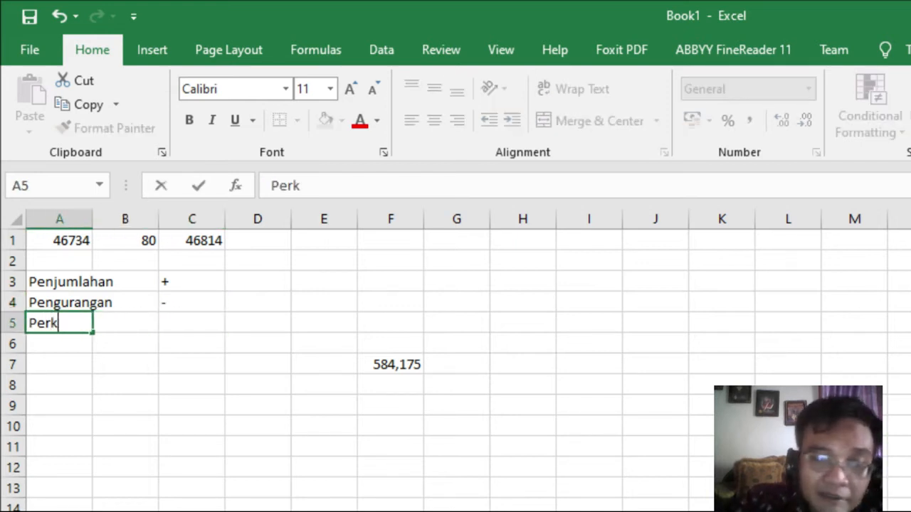
key(Right)
key(Right)
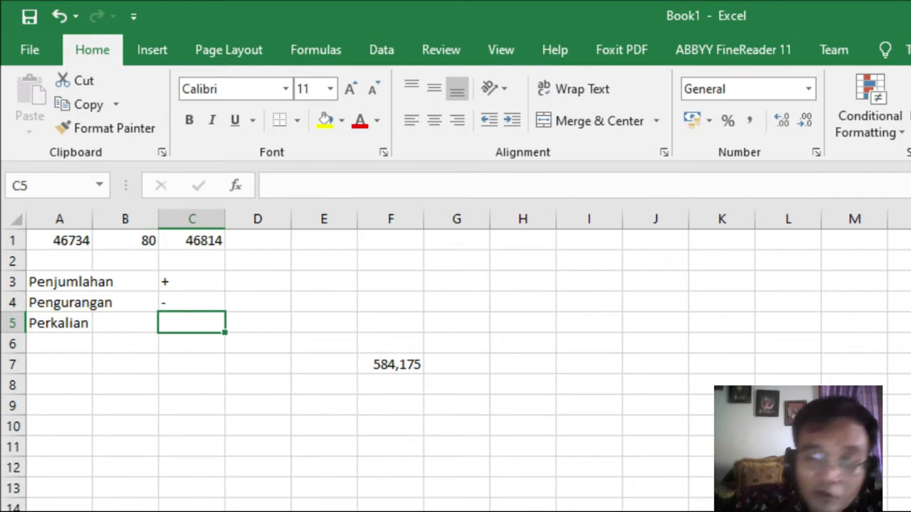
text('/)
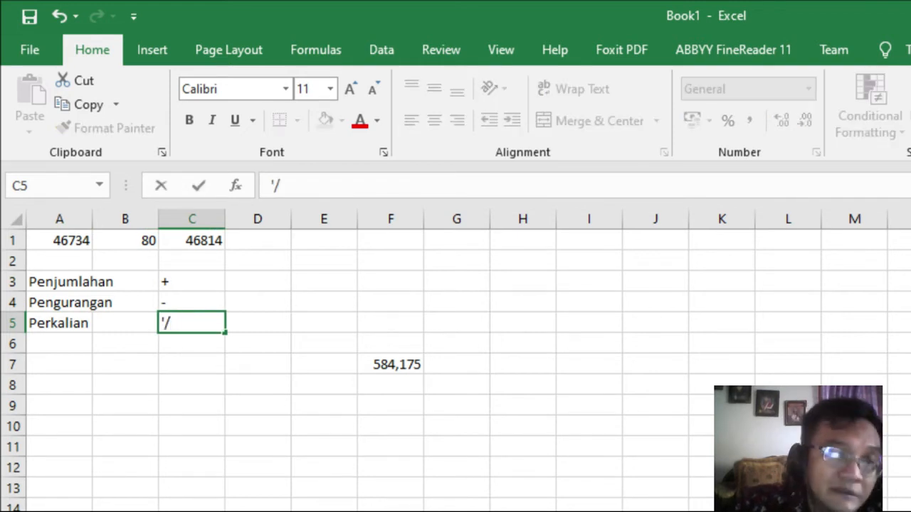
key(Return)
Enter the label Pembagian in cell A6 beneath the Perkalian label
key(Left)
key(Left)
text(P)
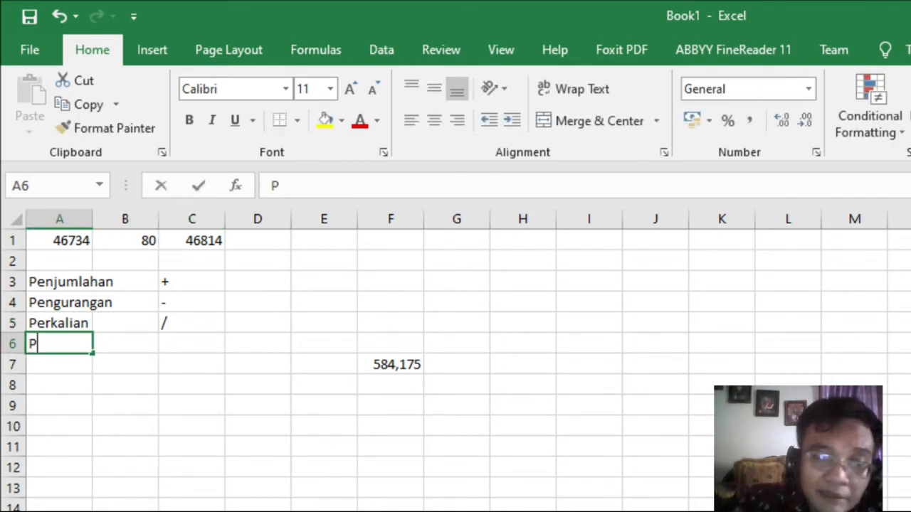
text(embagian)
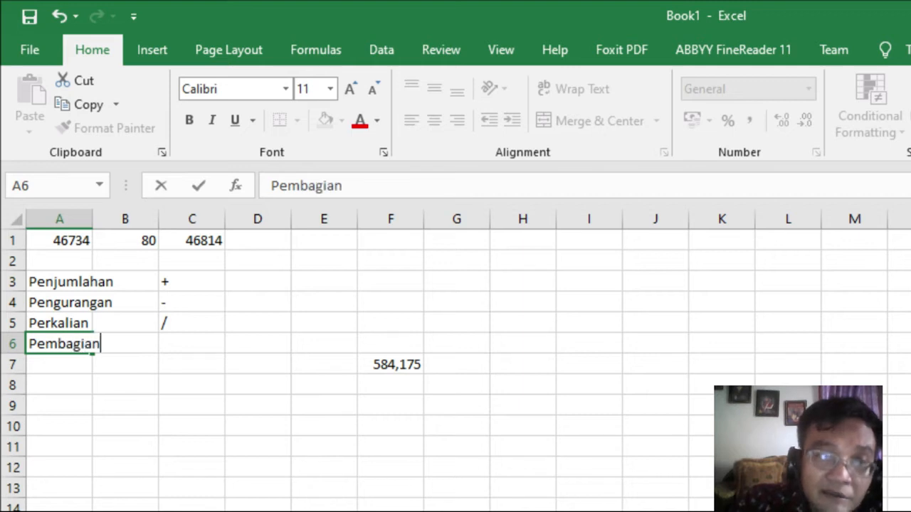
key(Right)
key(Right)
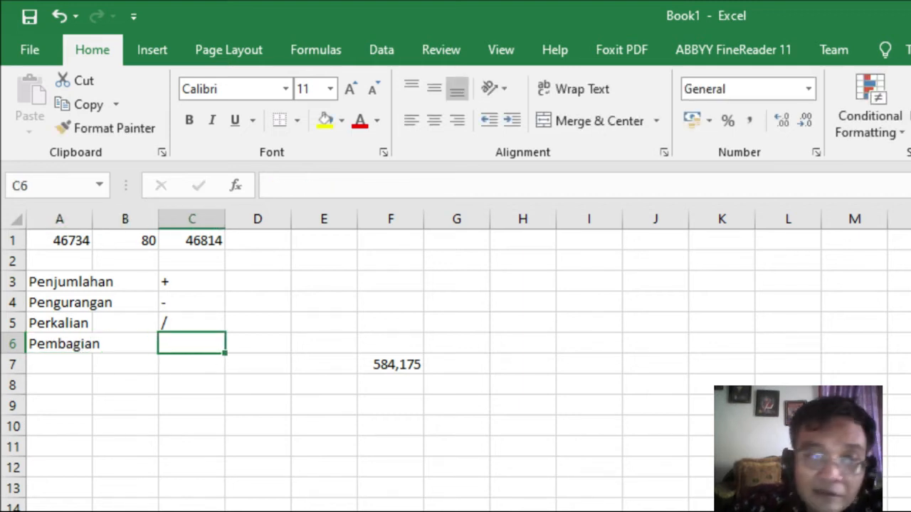
Change the Perkalian operator in cell C5 to * and enter / as text in cell C6
key(Up)
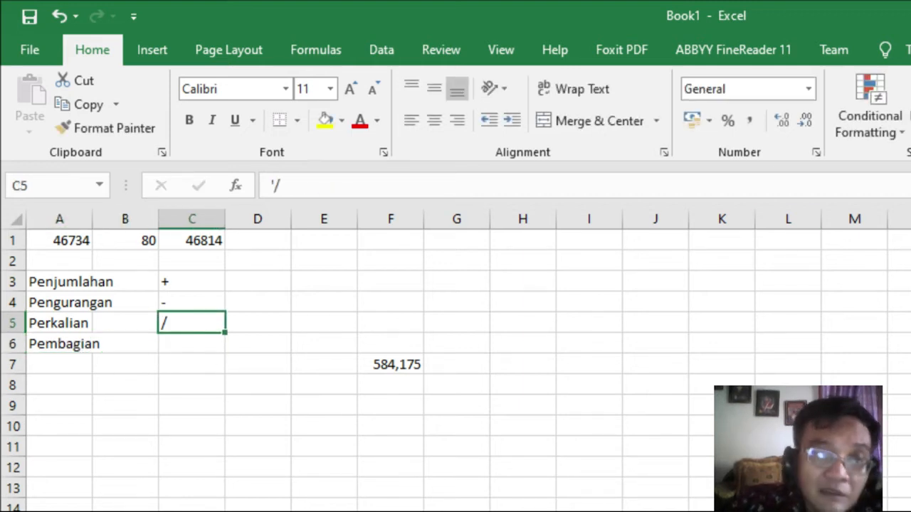
key(F2)
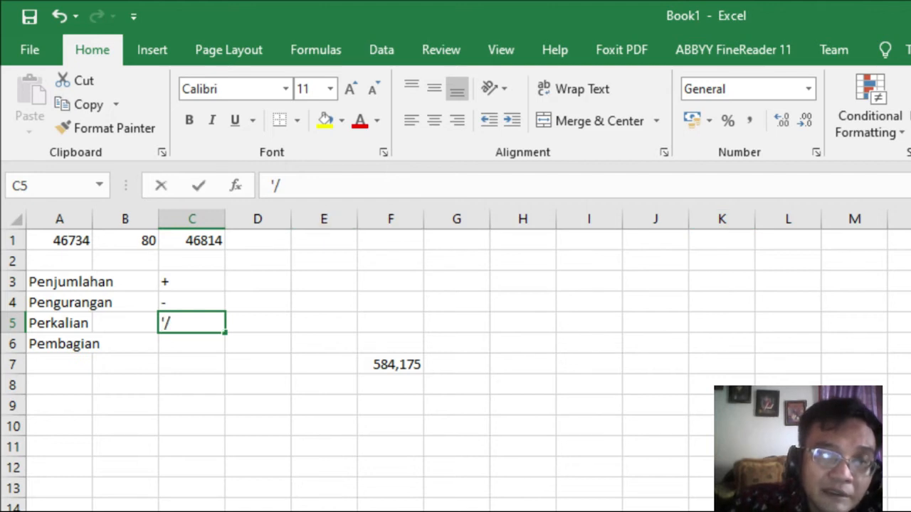
drag(285, 185, 270, 185)
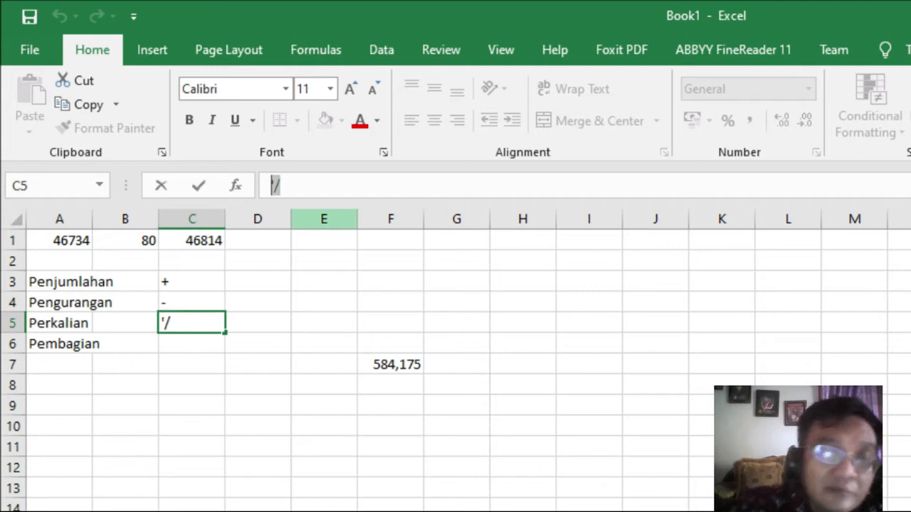
text('*)
key(Return)
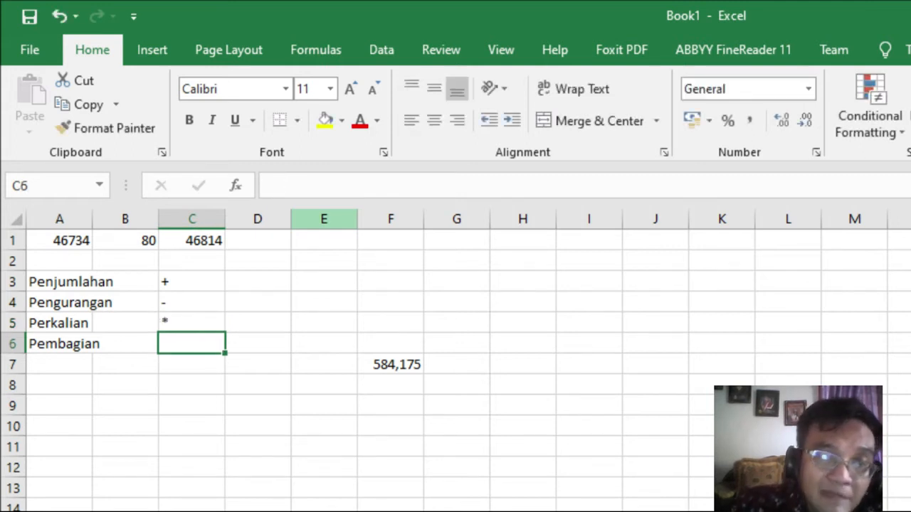
text('/)
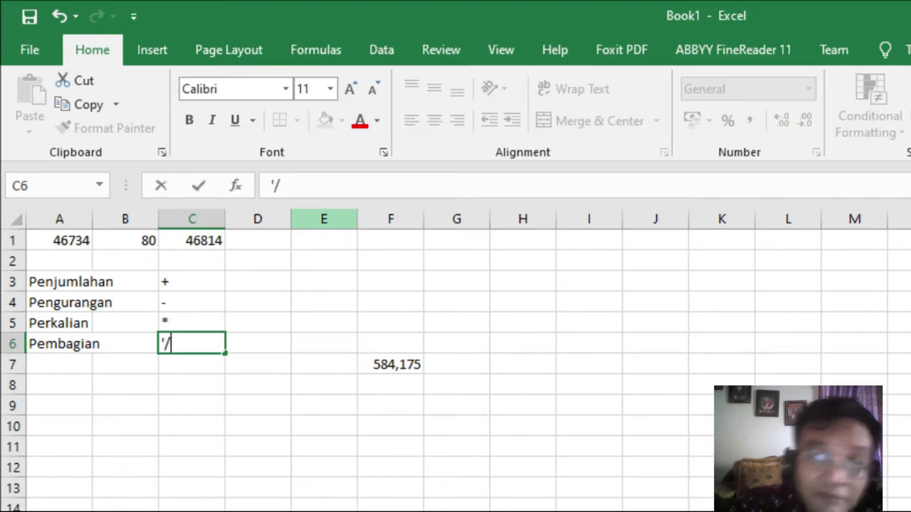
click(257, 323)
Center the operator symbols horizontally in cells C3 to C6
drag(192, 282, 192, 344)
click(434, 121)
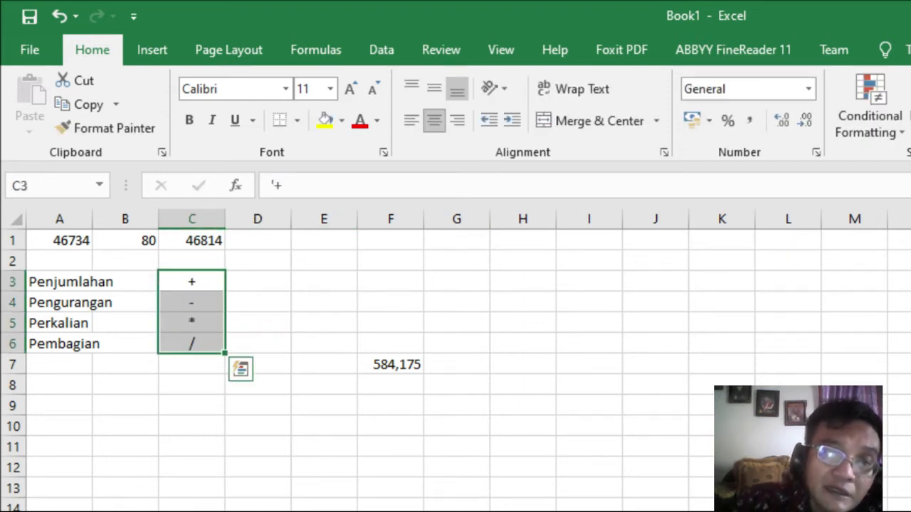
click(59, 406)
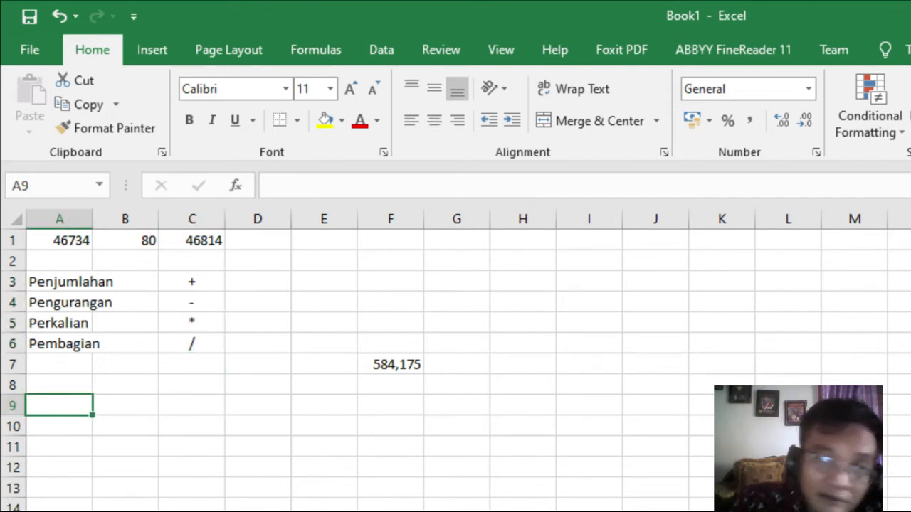
Enter the label Pangkat in cell A7 and its operator ^ as text in cell C7
click(59, 364)
text(Pangkat)
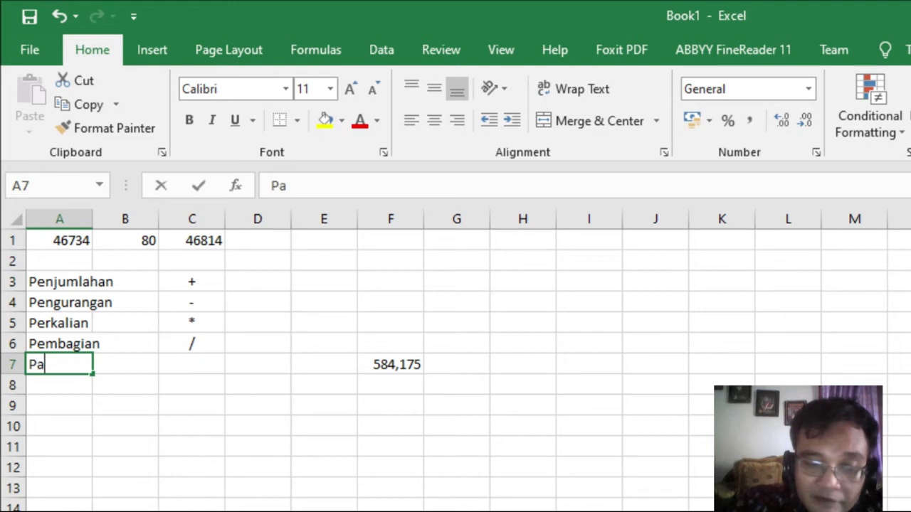
key(Right)
key(Right)
key(Right)
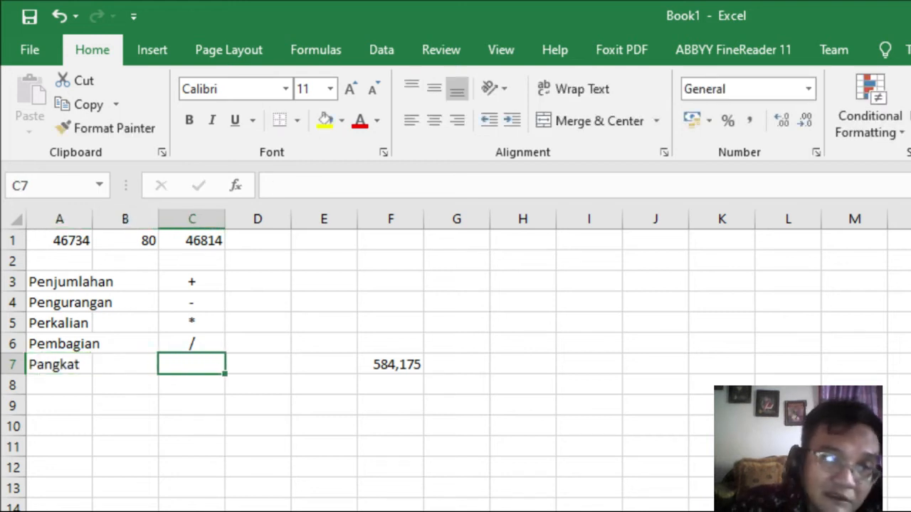
key(Left)
text(')
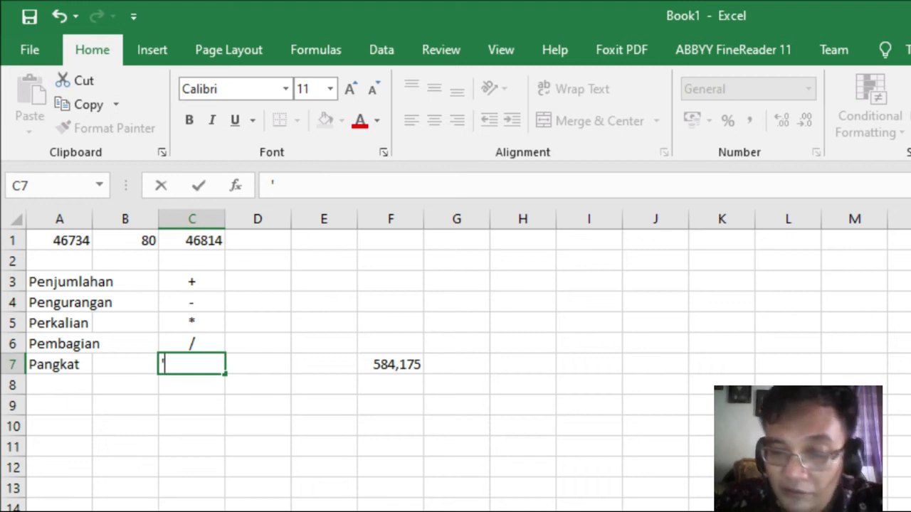
text(^)
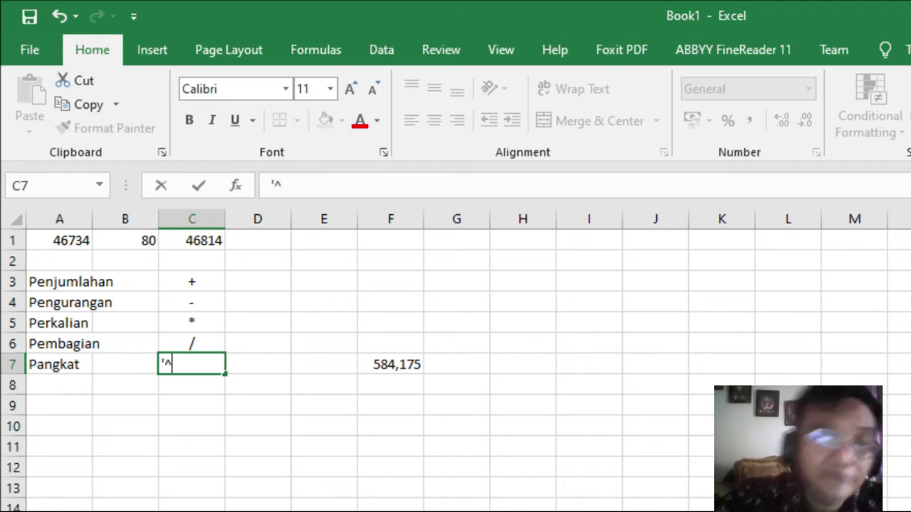
click(390, 426)
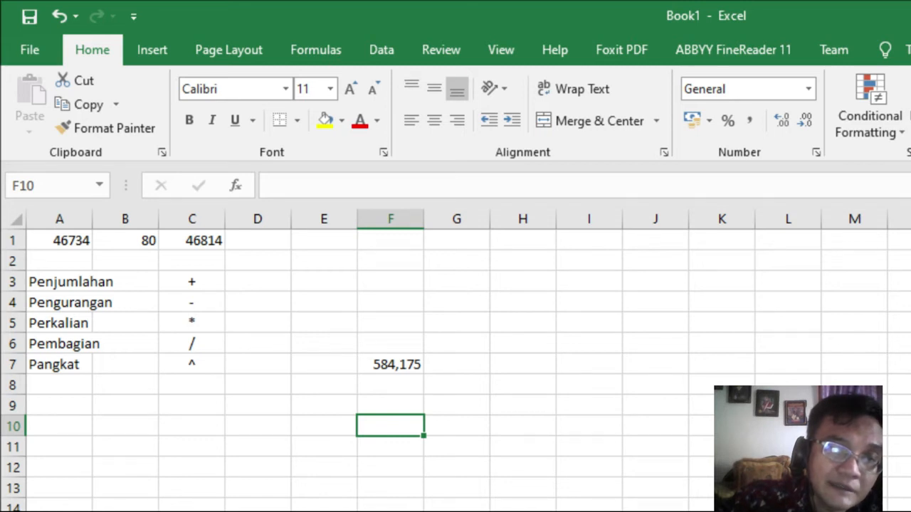
Enter the power formula =2^6 in cell E5 and check it against the operator in cell C7
click(323, 323)
text(=2)
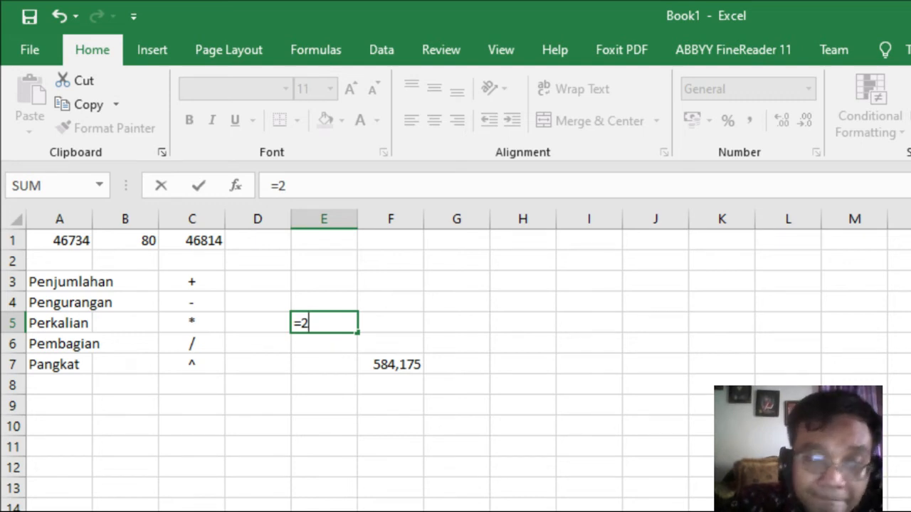
text(^6)
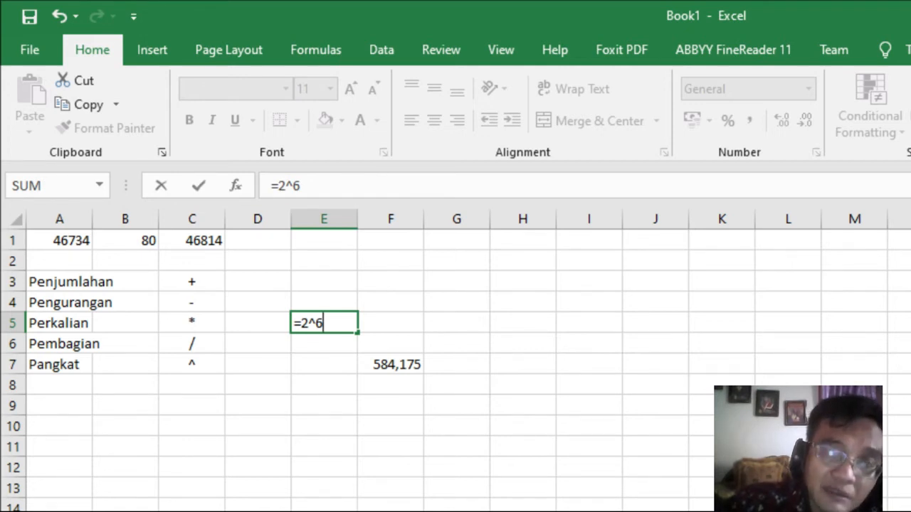
click(302, 186)
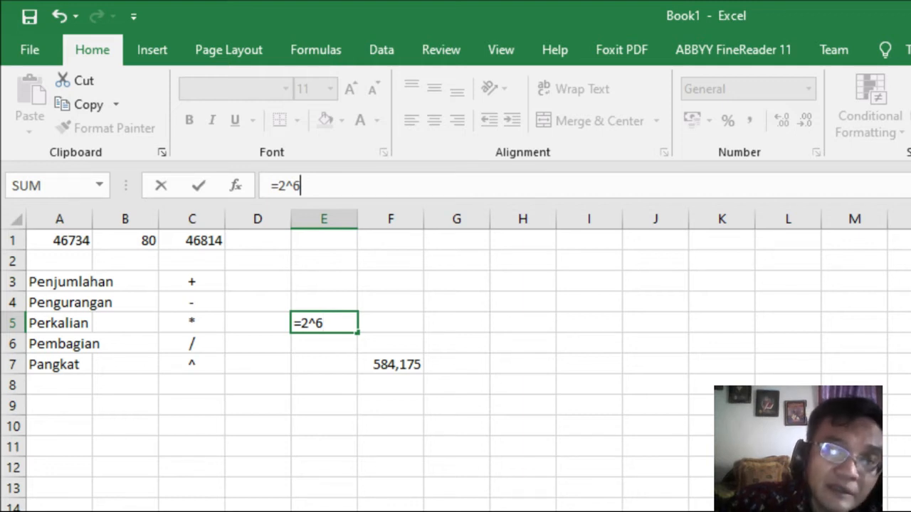
key(Return)
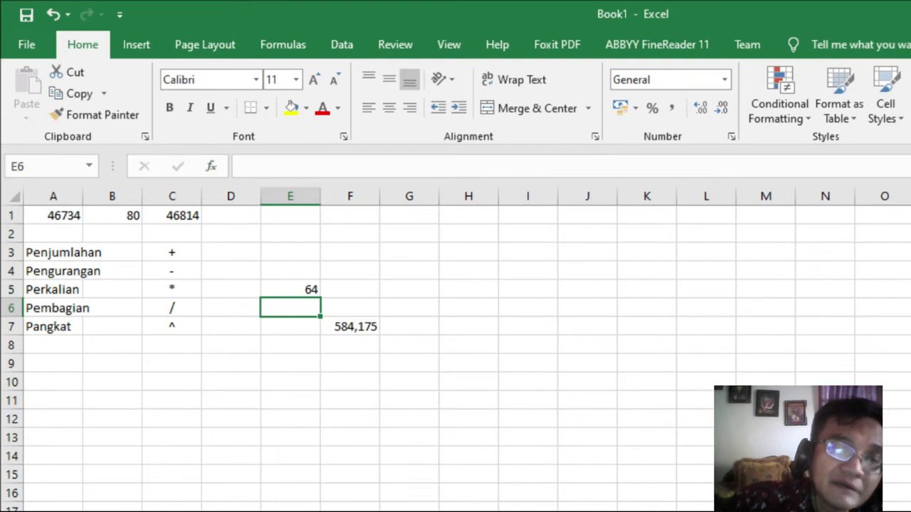
click(290, 290)
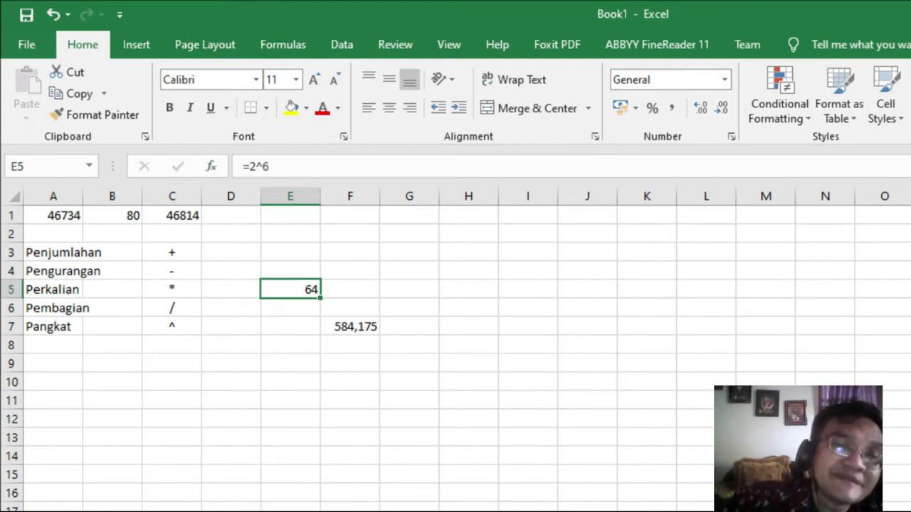
click(172, 326)
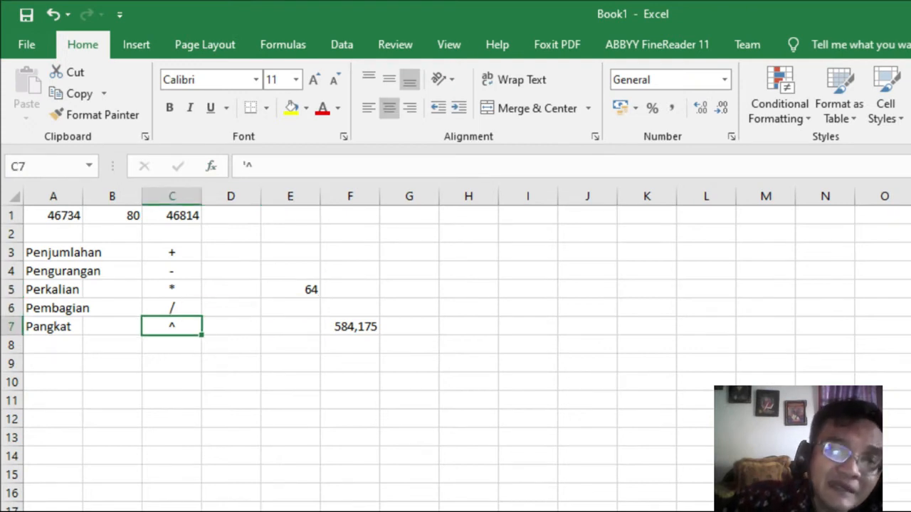
Clear the trial formulas from the cell range E5 to F7
click(290, 290)
drag(290, 290, 350, 326)
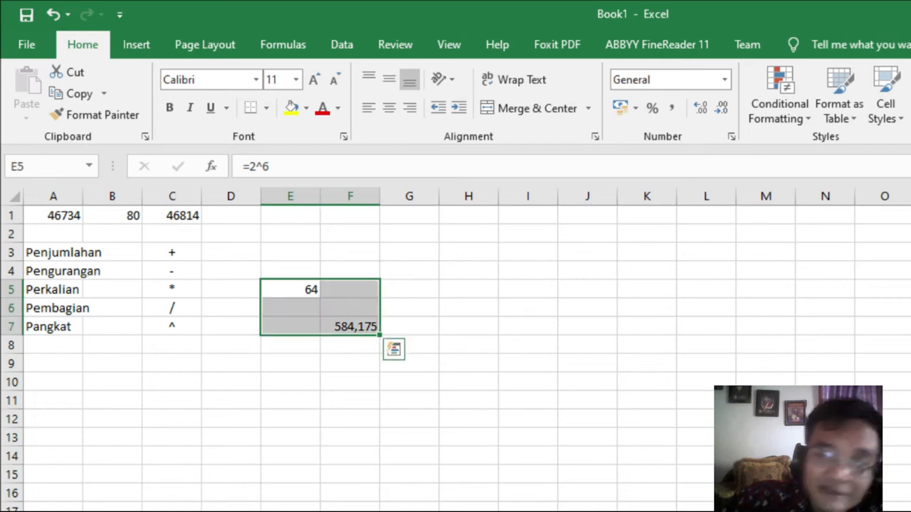
key(Delete)
click(527, 419)
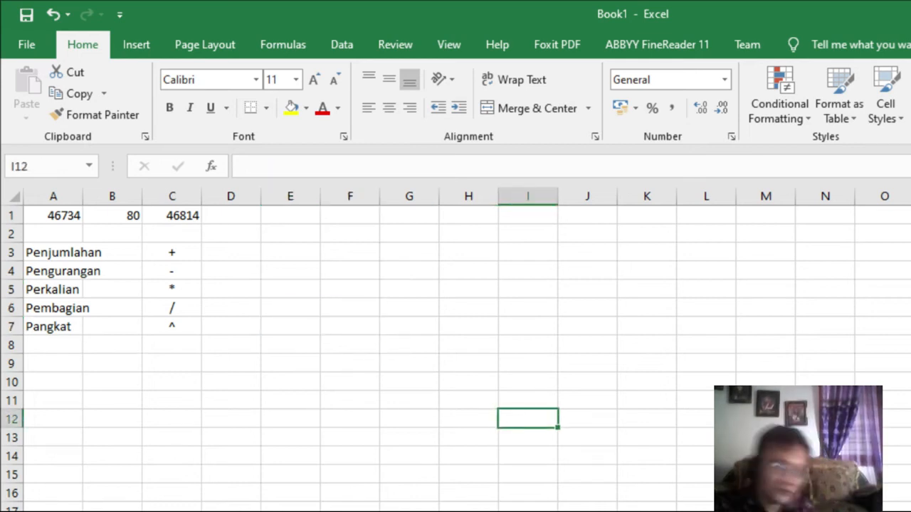
click(409, 308)
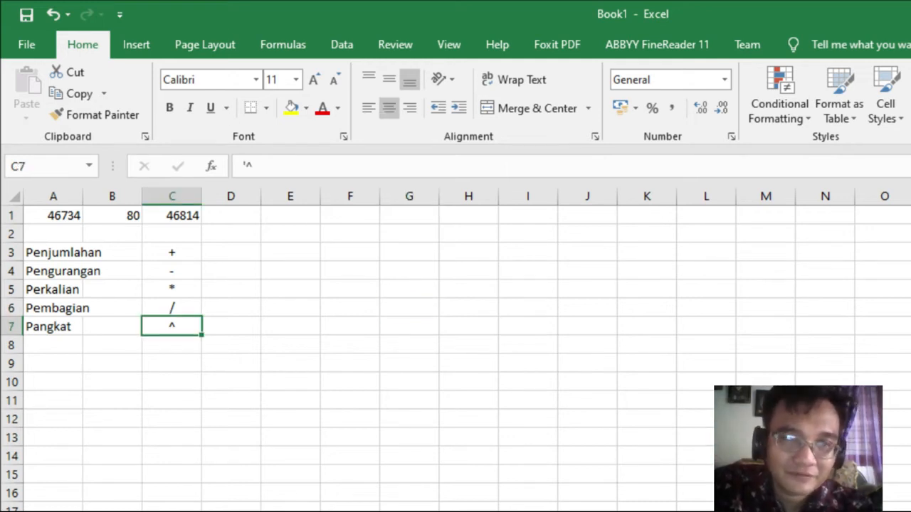
drag(232, 363, 290, 363)
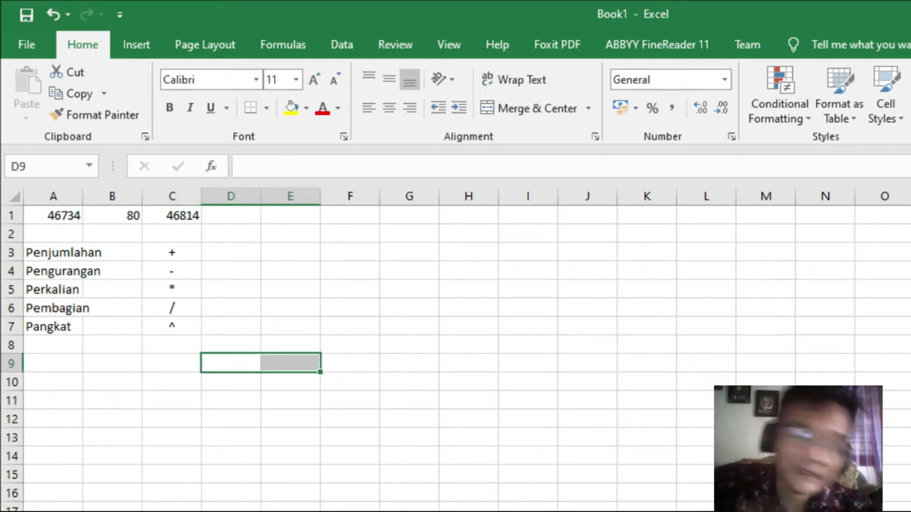
click(53, 364)
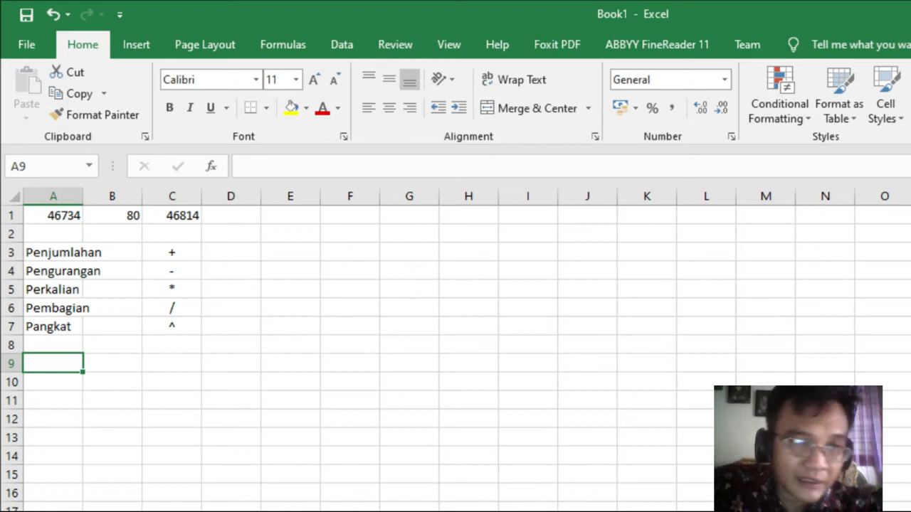
Enter the numbers 1, 2 and 3 in cells E1 to E3
click(291, 215)
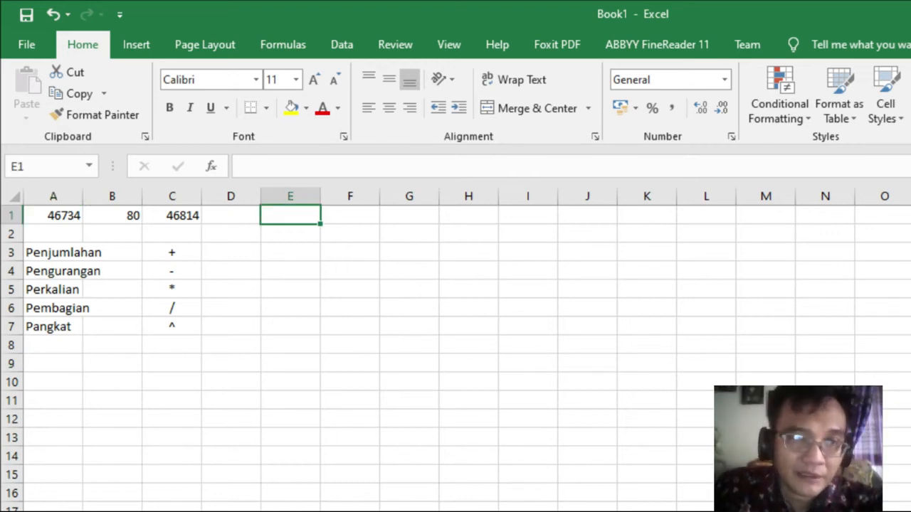
text(1)
key(Return)
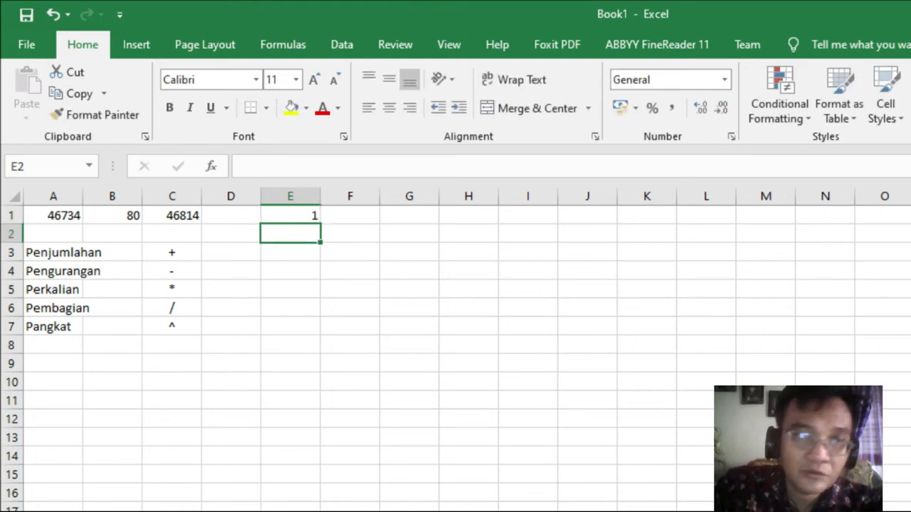
text(2)
key(Return)
text(3)
key(Return)
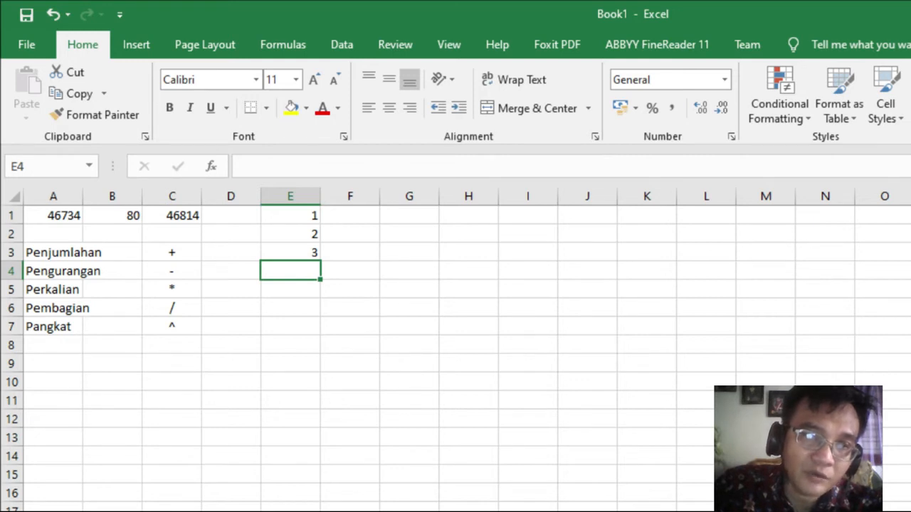
Extend the number series in cells E1 to E3 down to cell E20 with AutoFill
key(Up)
key(Up)
key(Up)
key(shift+Down)
key(shift+Down)
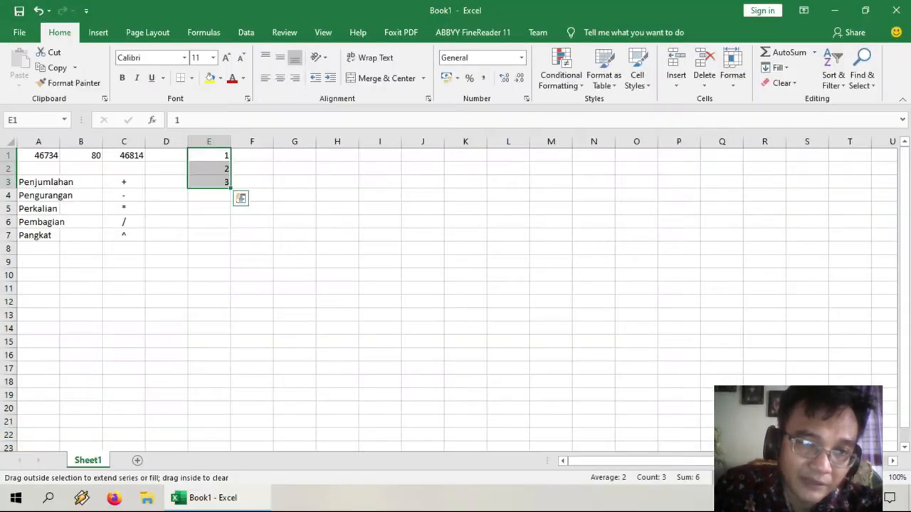
drag(231, 187, 229, 412)
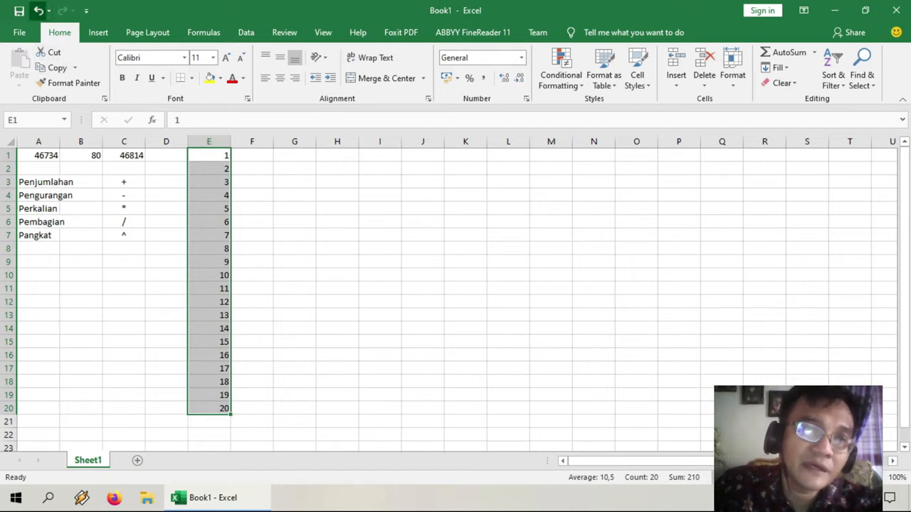
Undo the series fill and fill the numbers from E1 to E3 down to cell E20 again
click(38, 11)
click(295, 183)
drag(209, 155, 229, 411)
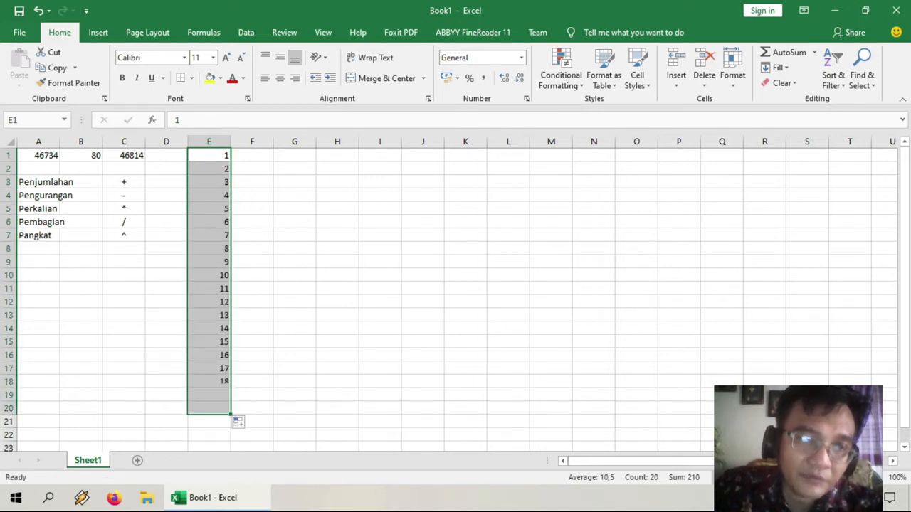
click(295, 315)
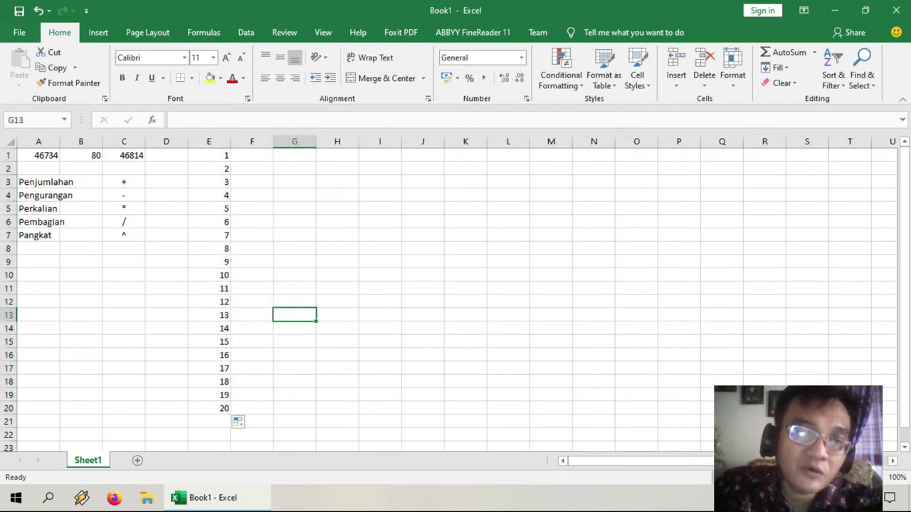
Enter the numbers 2 and 4 in cells G1 and G2 as the start of an even-number series
click(295, 155)
text(2)
key(Return)
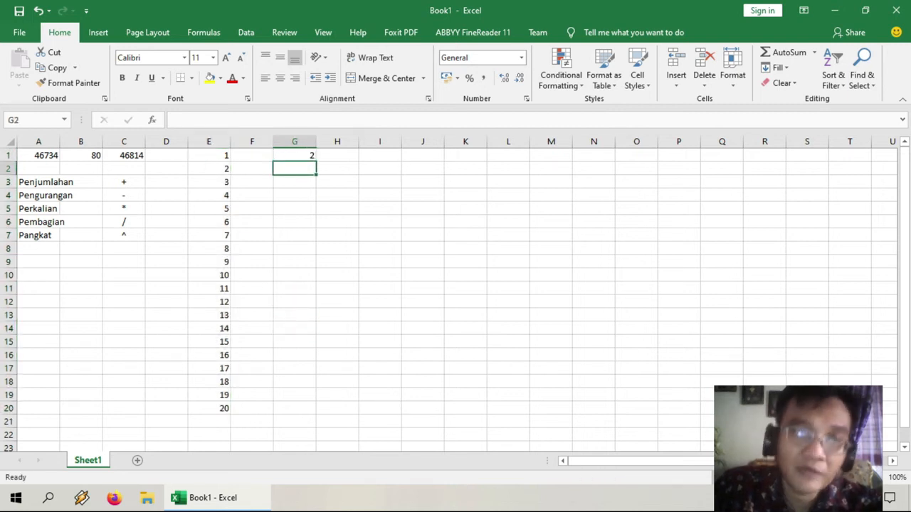
text(4)
key(Return)
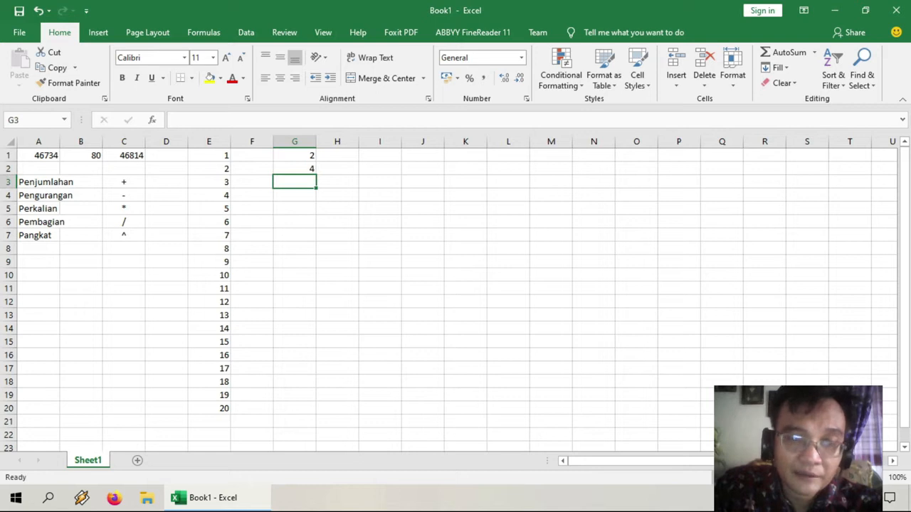
Enter 6 in cell G3 and extend the even-number series from G1 to G3 down to cell G20 with AutoFill
text(6)
key(Return)
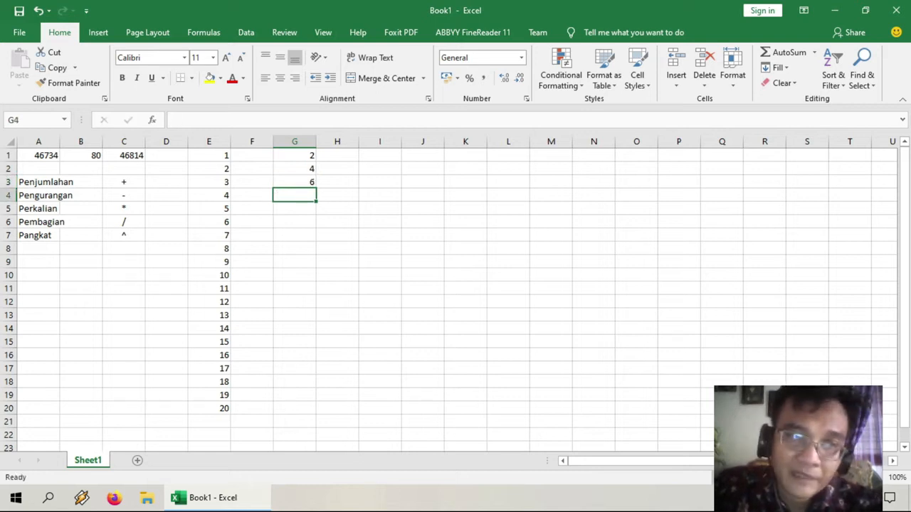
drag(295, 155, 316, 409)
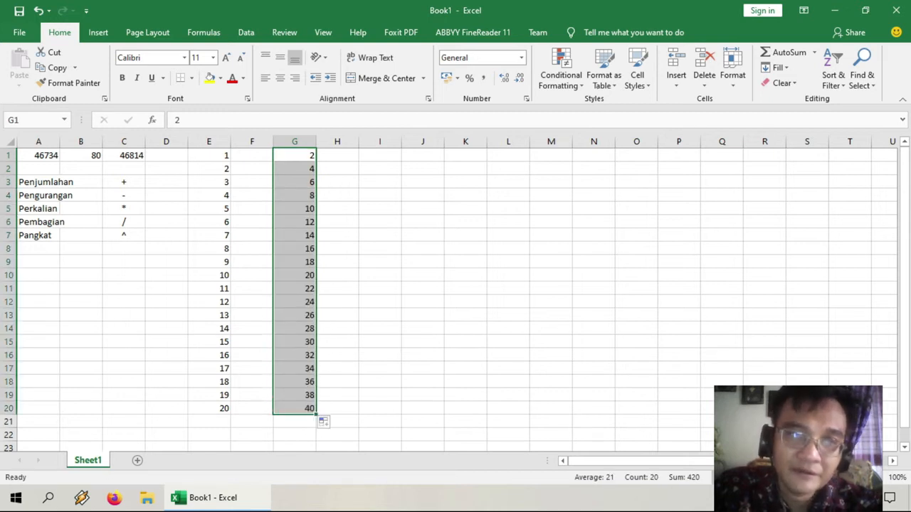
Enter the numbers 1, 2 and 3 in cells I1 to K1 and extend the series across to cell Q1 with AutoFill
click(380, 155)
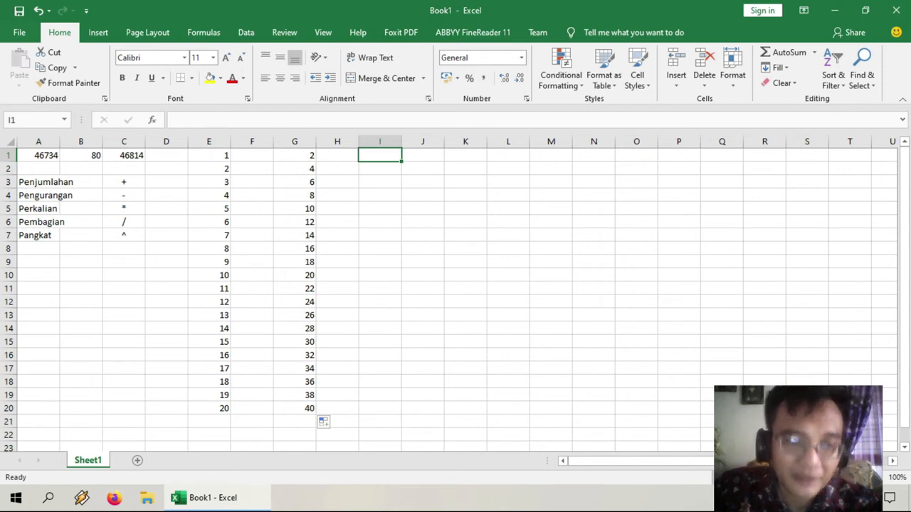
text(1)
key(Tab)
text(2)
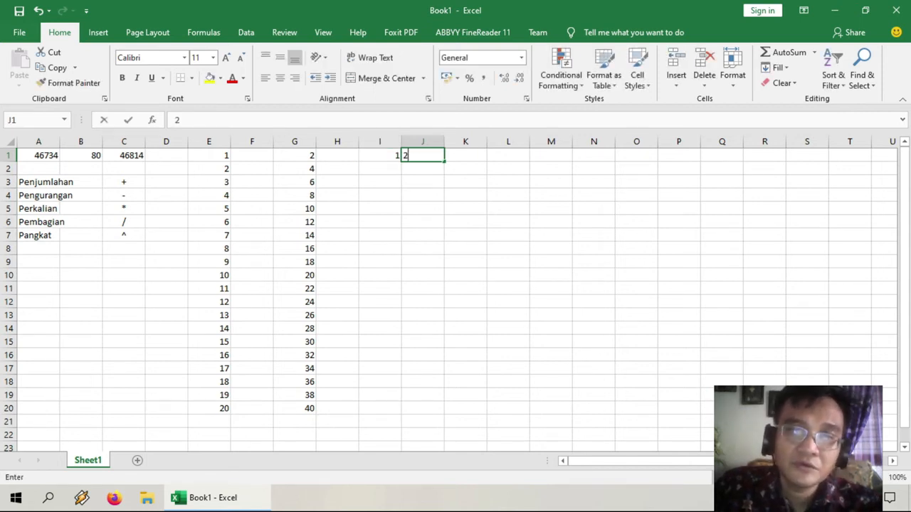
key(Tab)
text(3)
key(Tab)
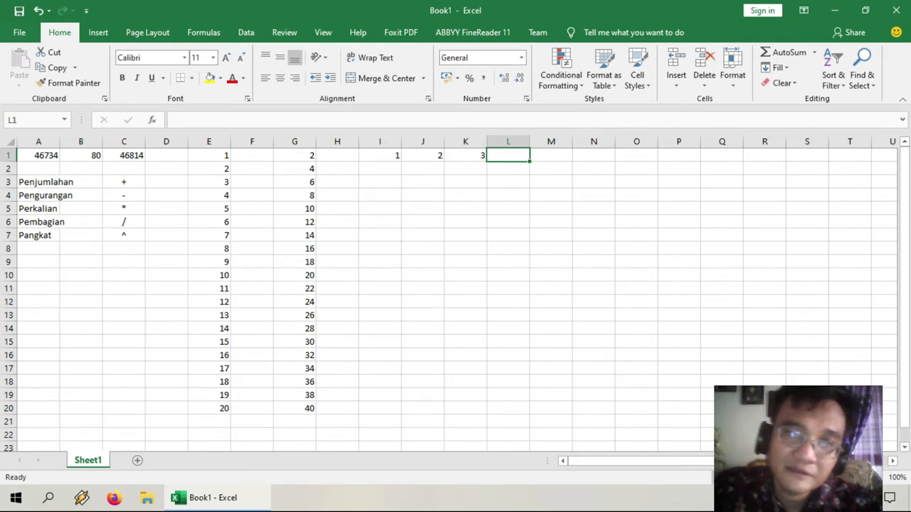
drag(380, 155, 739, 162)
click(636, 235)
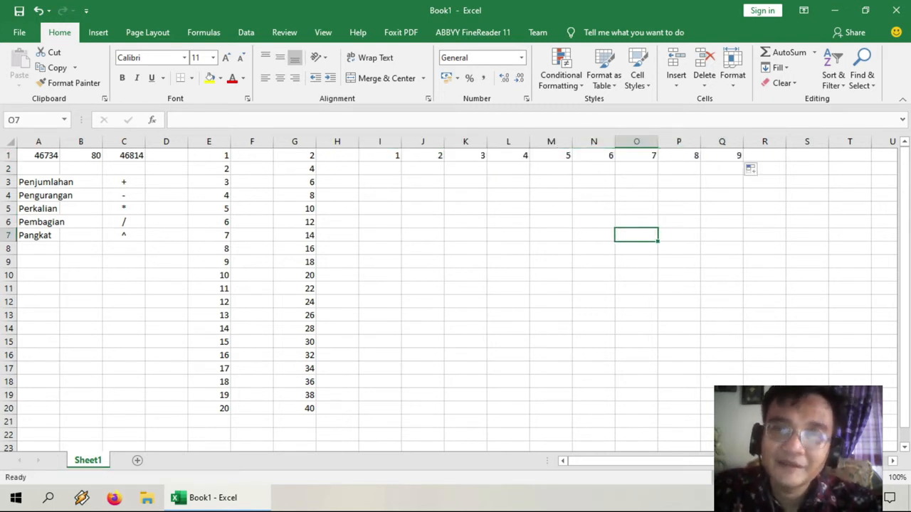
Move the even-number series from cells G1 to G20 into cells F1 to F20
click(380, 182)
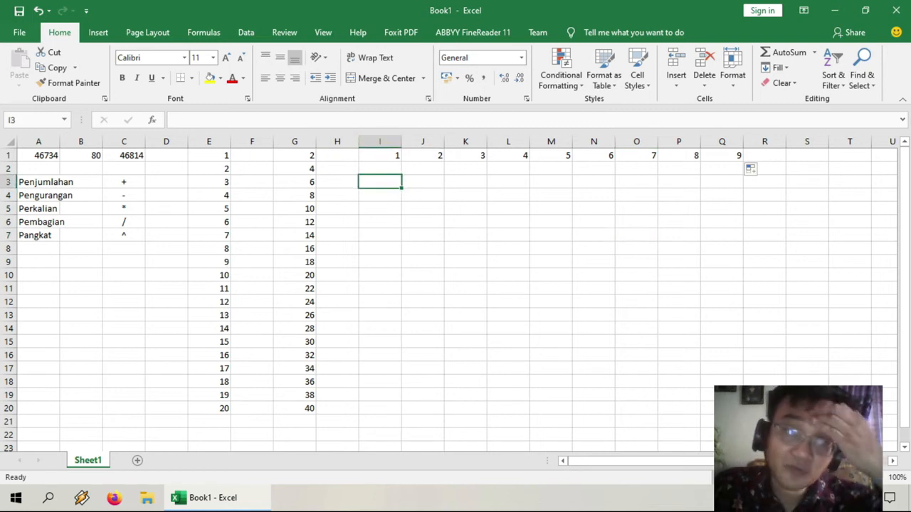
drag(294, 155, 295, 408)
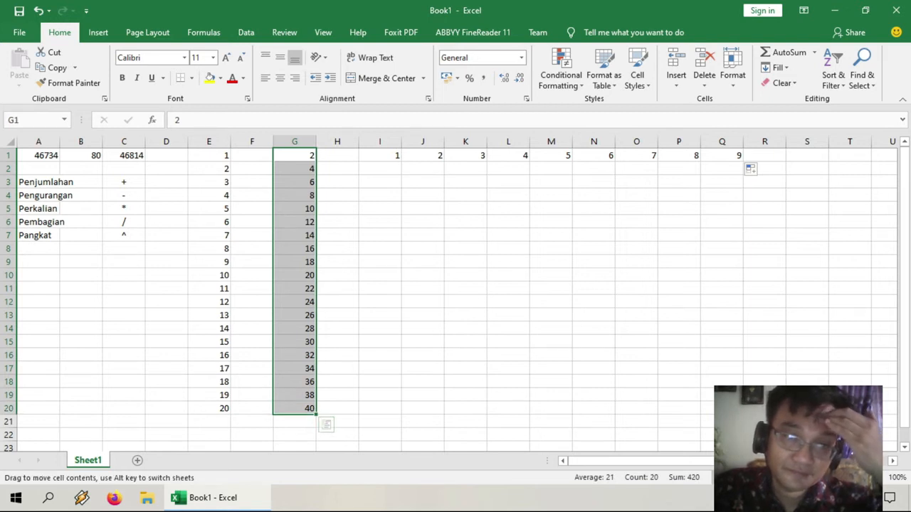
drag(316, 306, 274, 306)
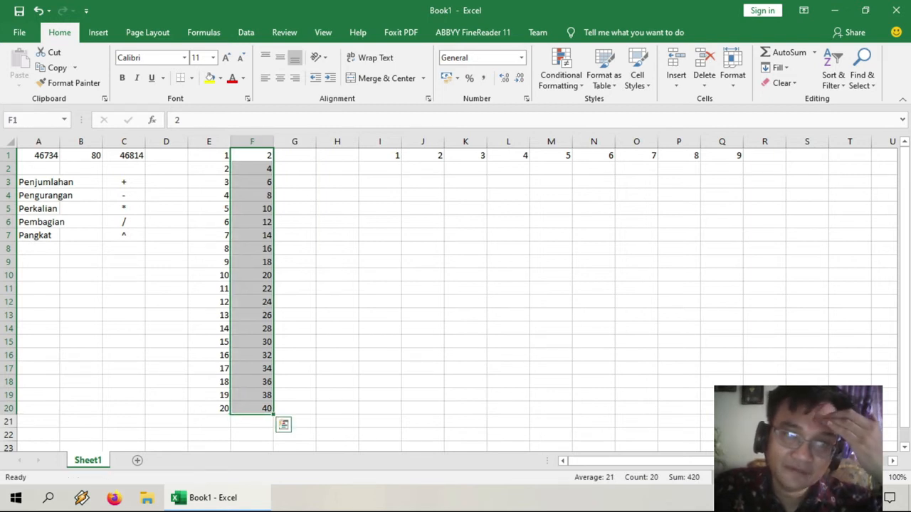
Delete the horizontal number series in cells I1 to Q1
drag(380, 156, 722, 155)
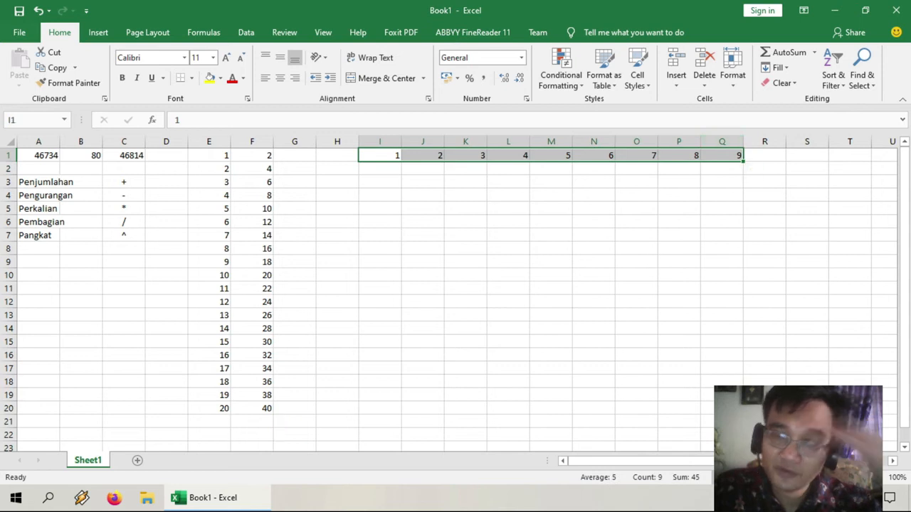
key(Delete)
click(508, 381)
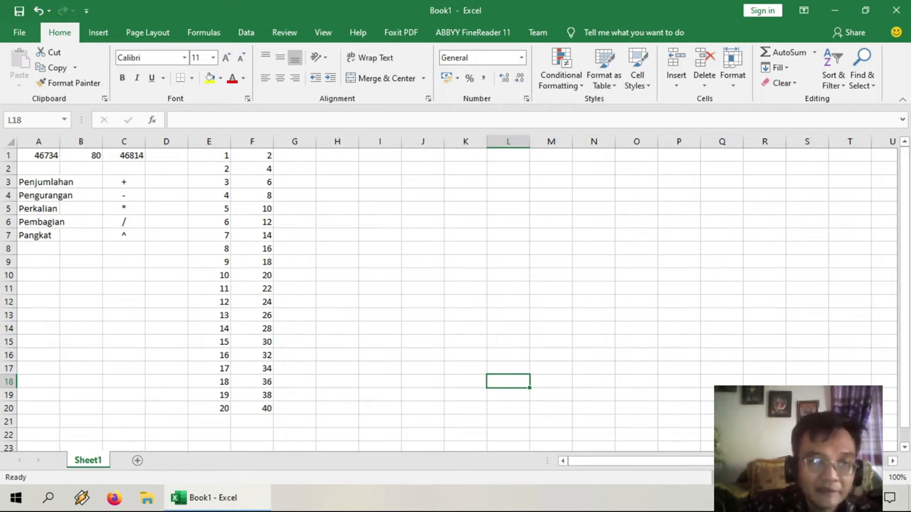
Enter the formula =E1+F1 in cell G1 and fill it down to cell G20
click(295, 155)
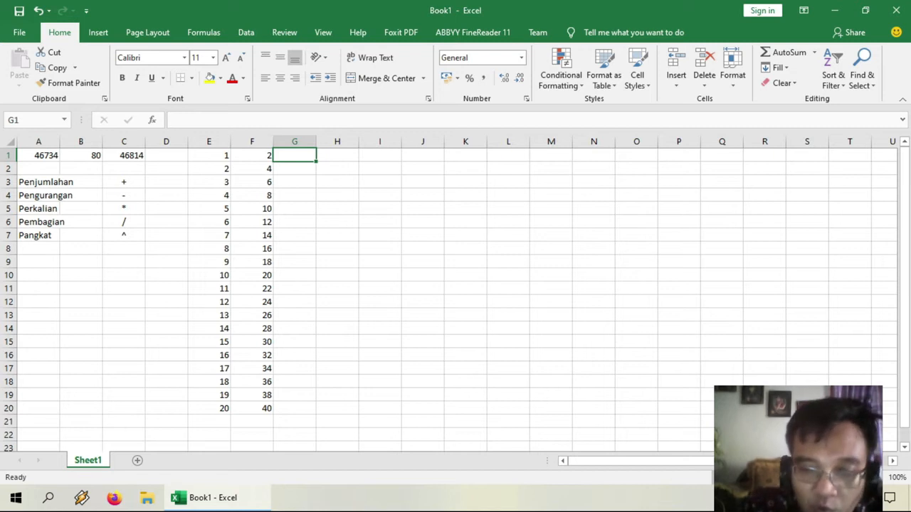
text(=)
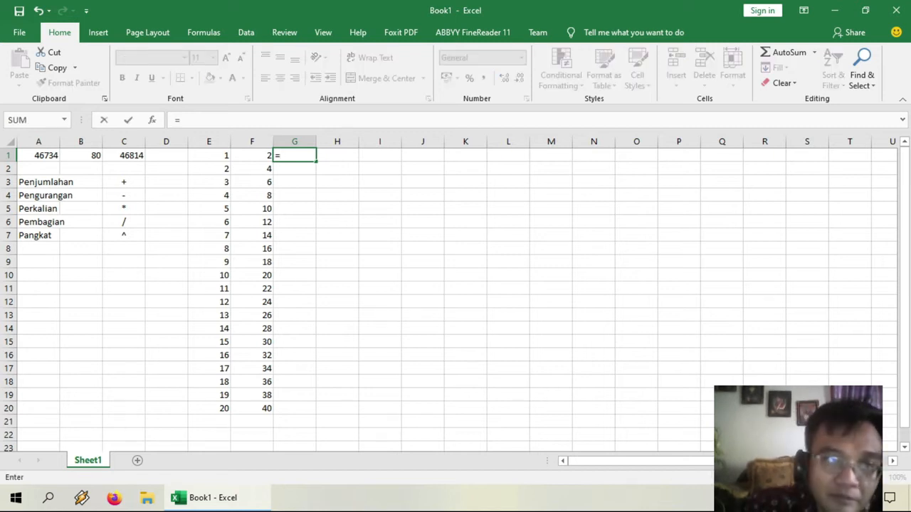
click(210, 155)
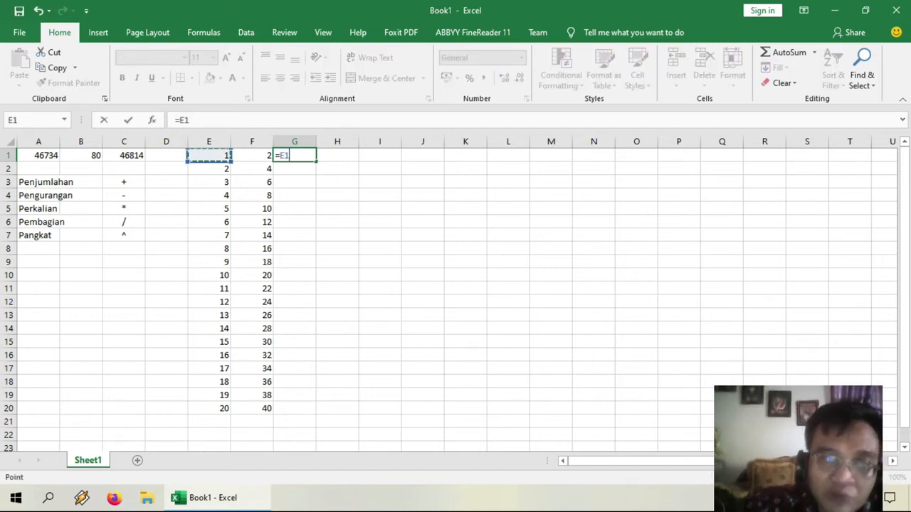
text(+)
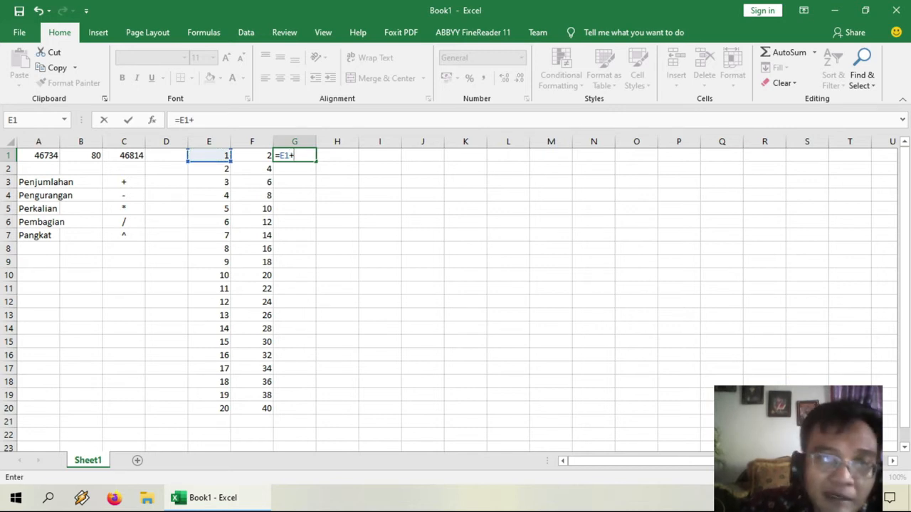
click(252, 155)
key(Return)
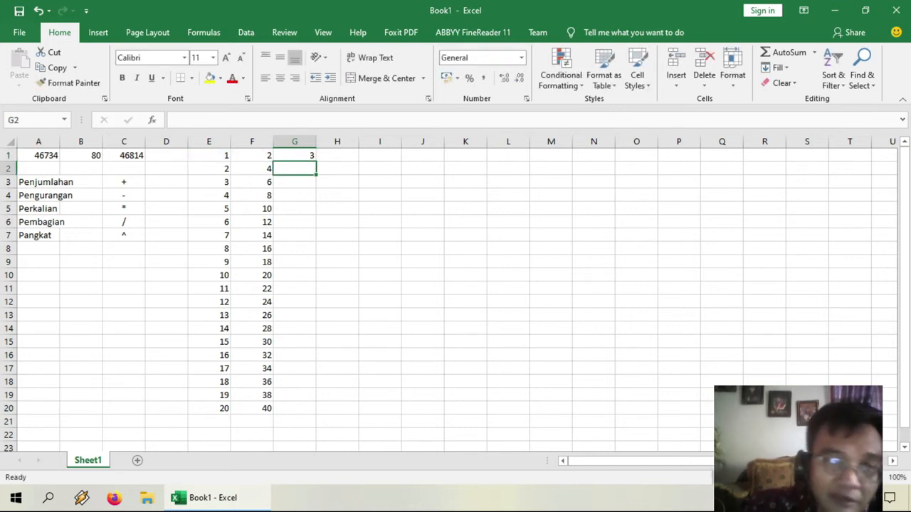
click(294, 155)
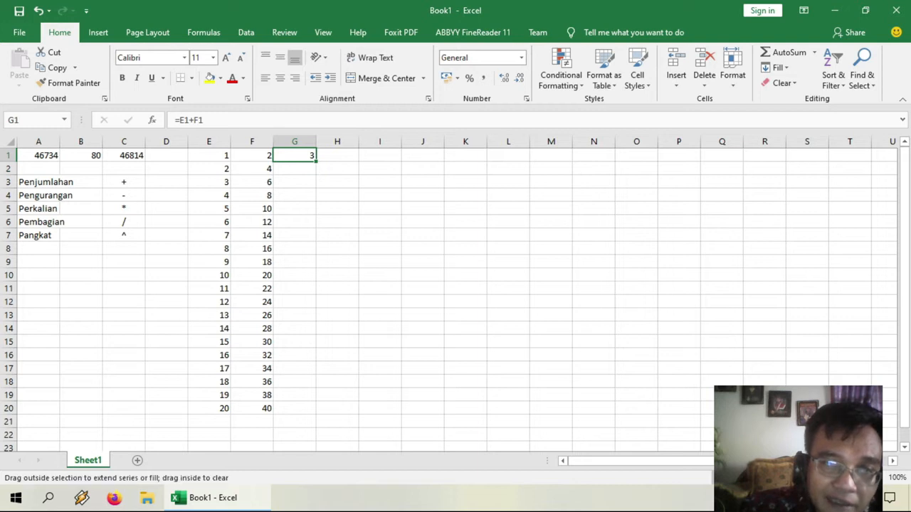
drag(316, 161, 316, 414)
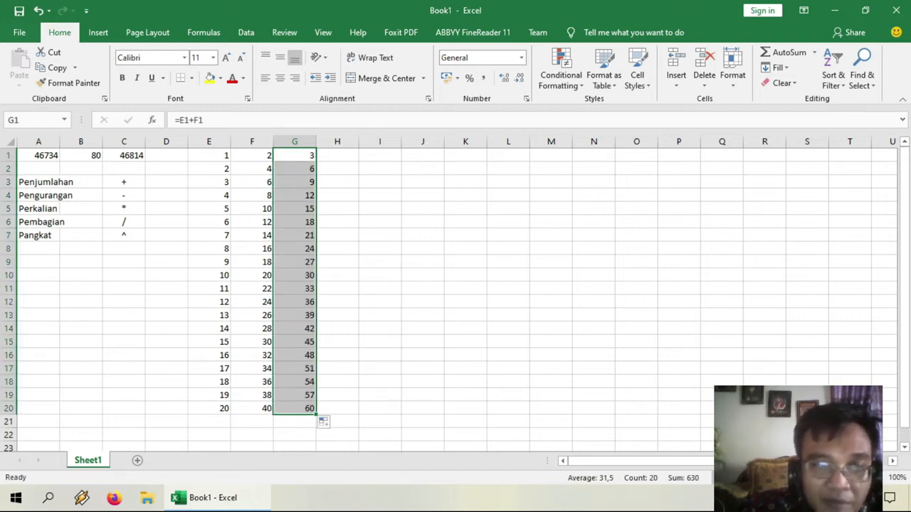
Change the formula in cell G1 to =E1*F1 and fill it down to cell G20
click(295, 155)
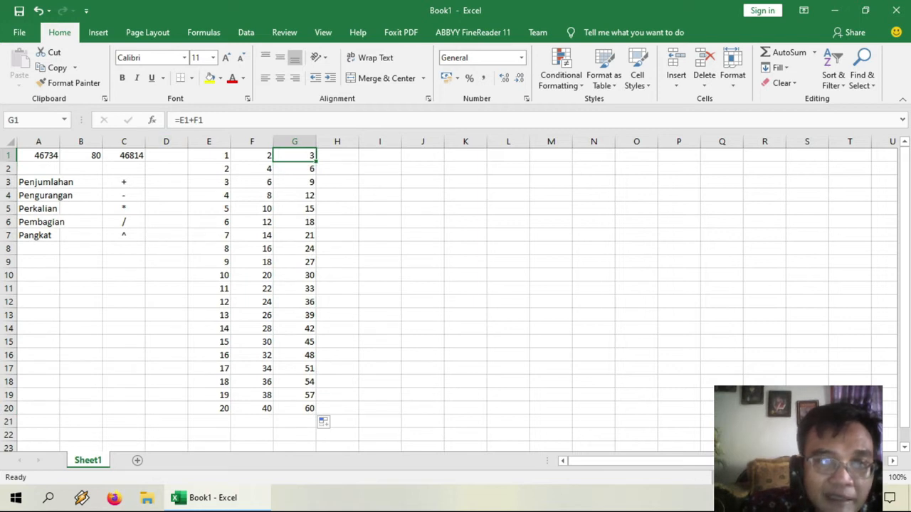
click(189, 120)
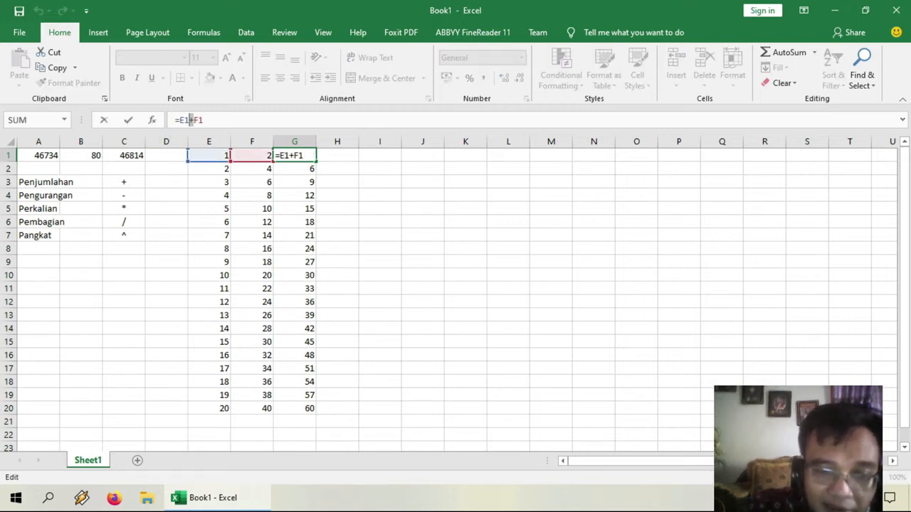
key(Delete)
text(*)
key(Return)
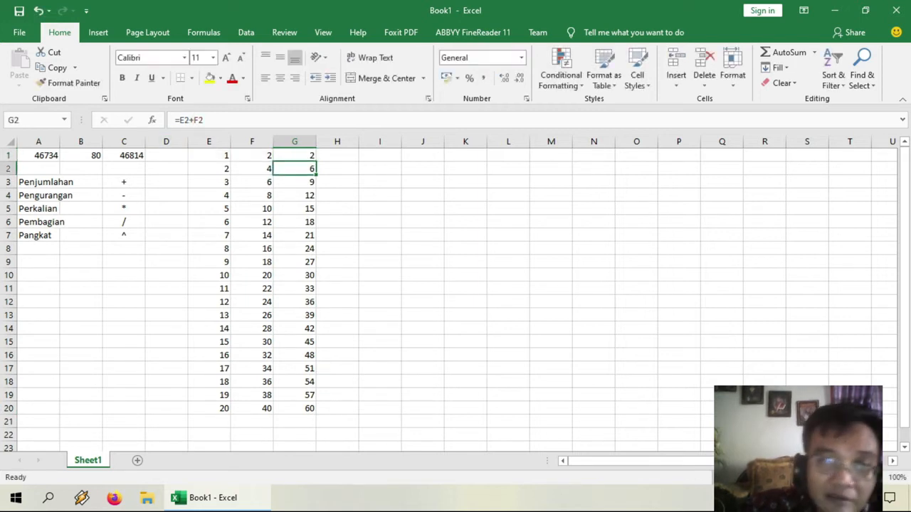
click(295, 155)
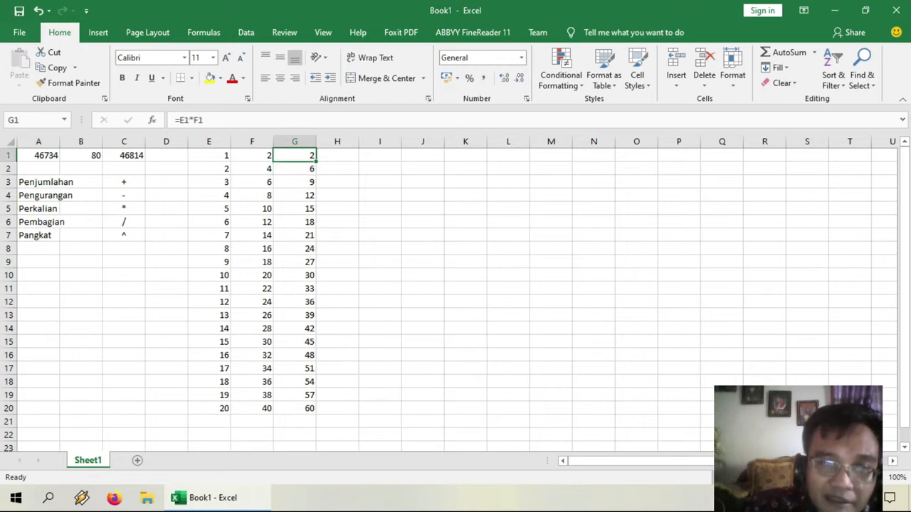
drag(315, 162, 315, 413)
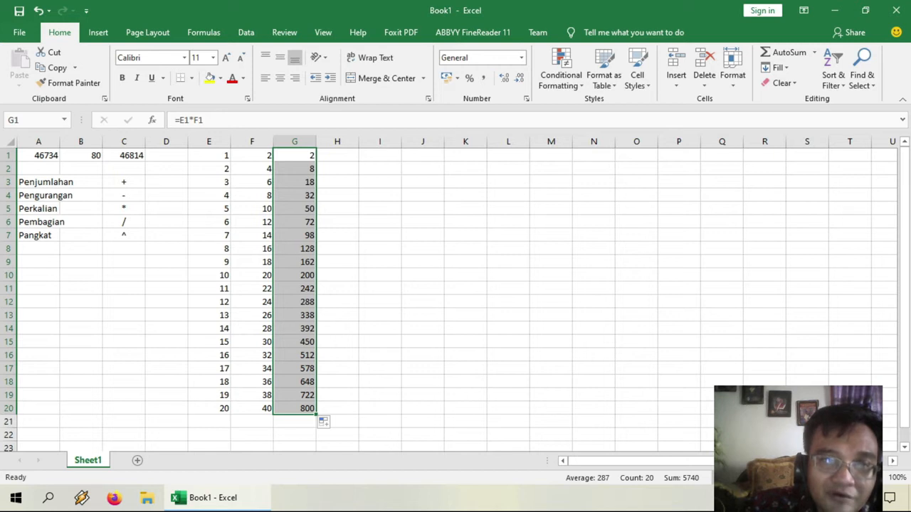
Change the formula in cell G1 to =E1/F1 and fill it down to cell G20
click(295, 155)
click(190, 120)
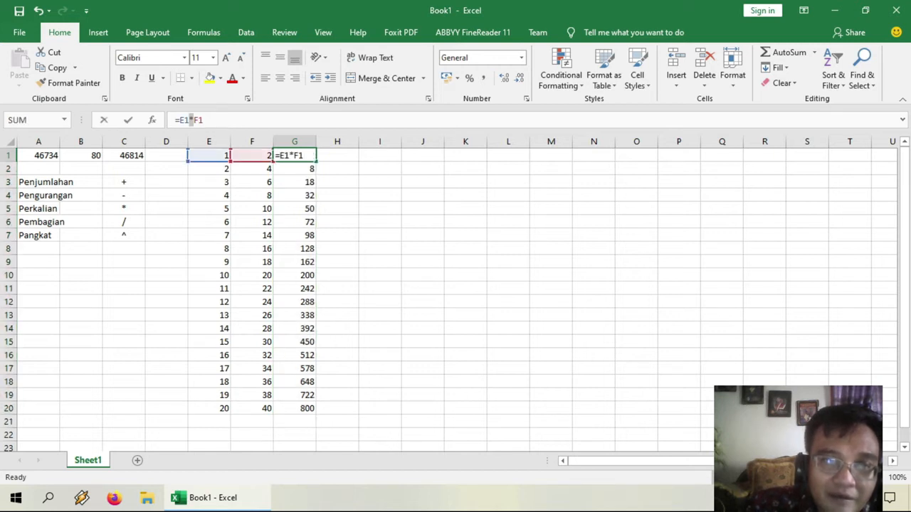
key(BackSpace)
text(/)
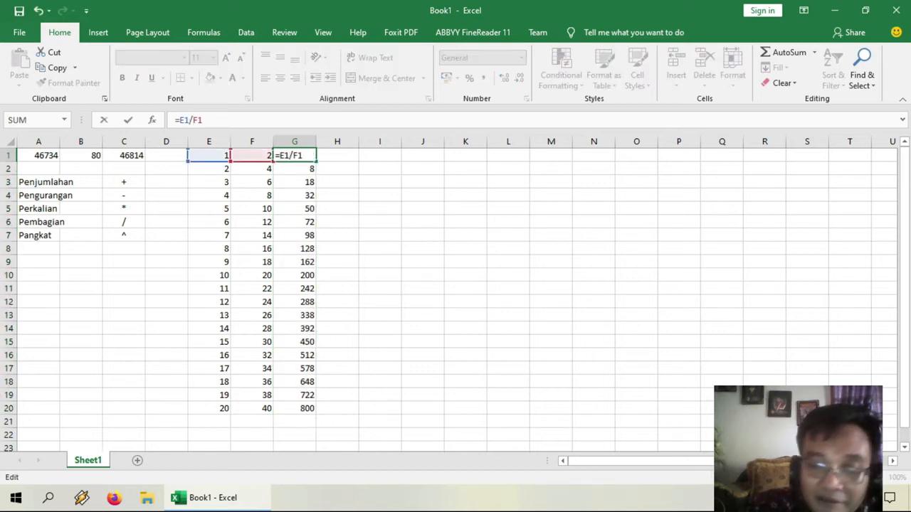
key(Return)
click(294, 155)
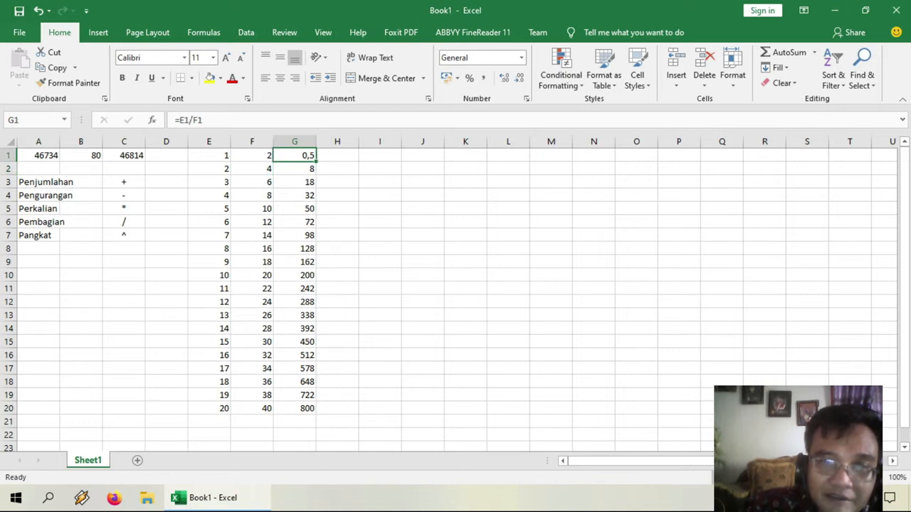
drag(316, 162, 316, 410)
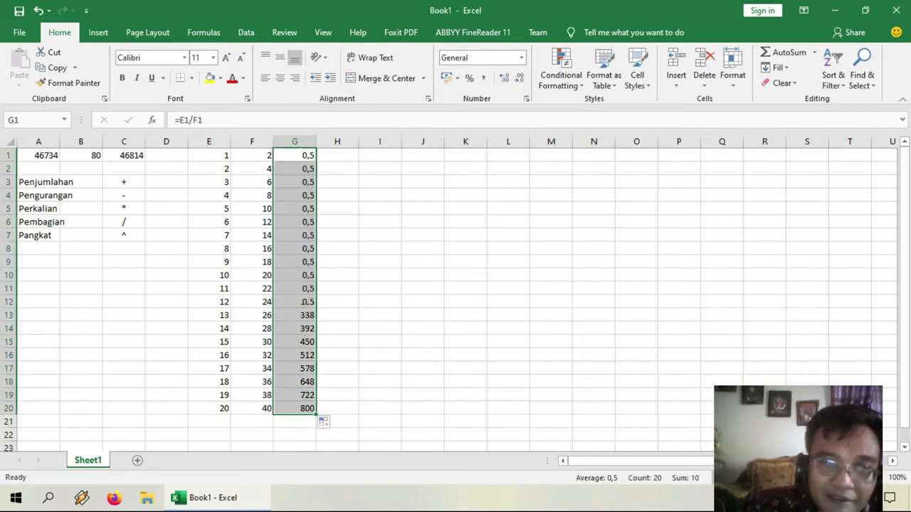
click(380, 382)
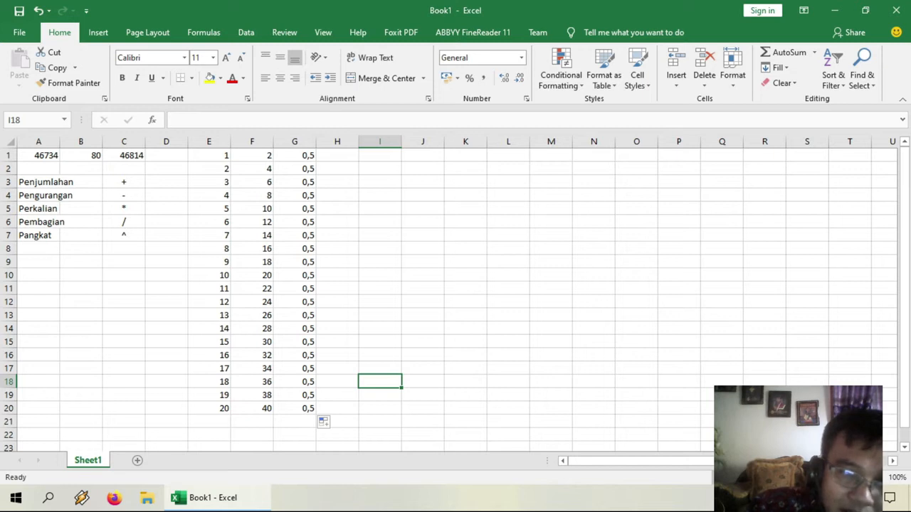
Enter the labels rata, maks and min in cells D21 to D23 below the number columns
click(209, 422)
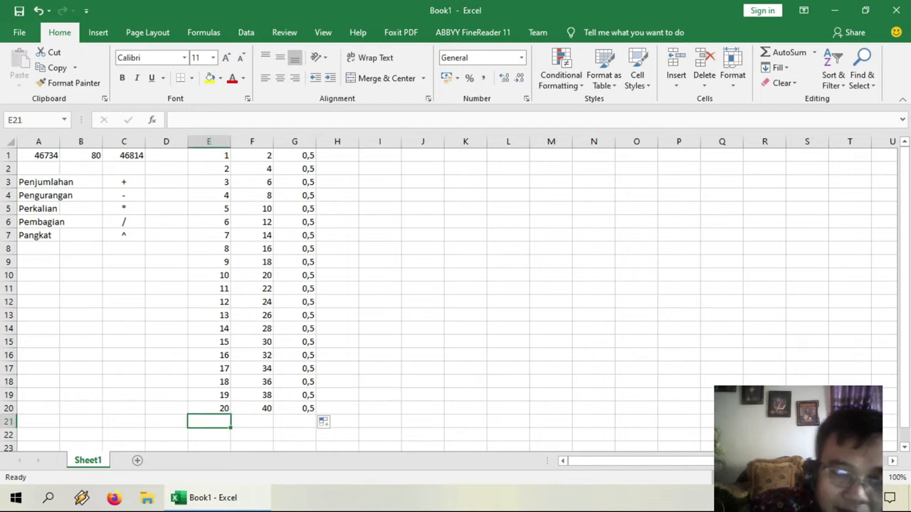
scroll(456, 299, down, 1)
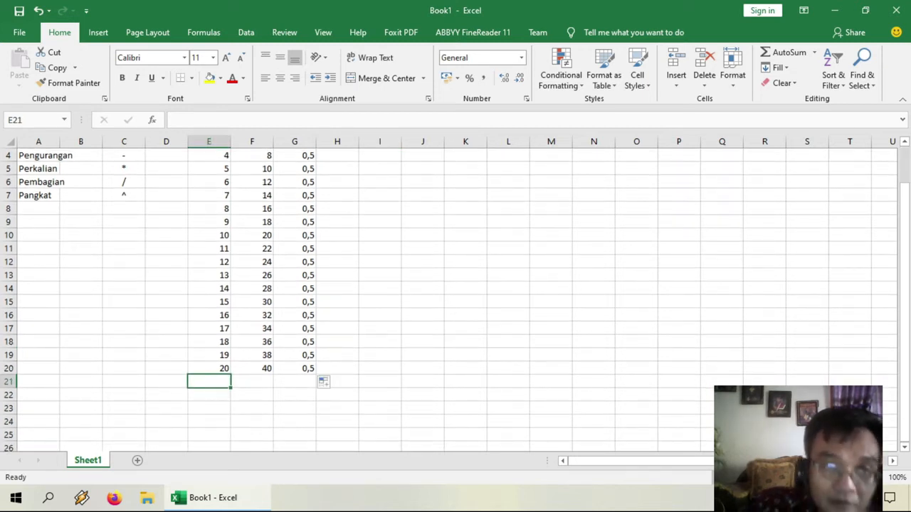
scroll(455, 299, up, 1)
click(166, 422)
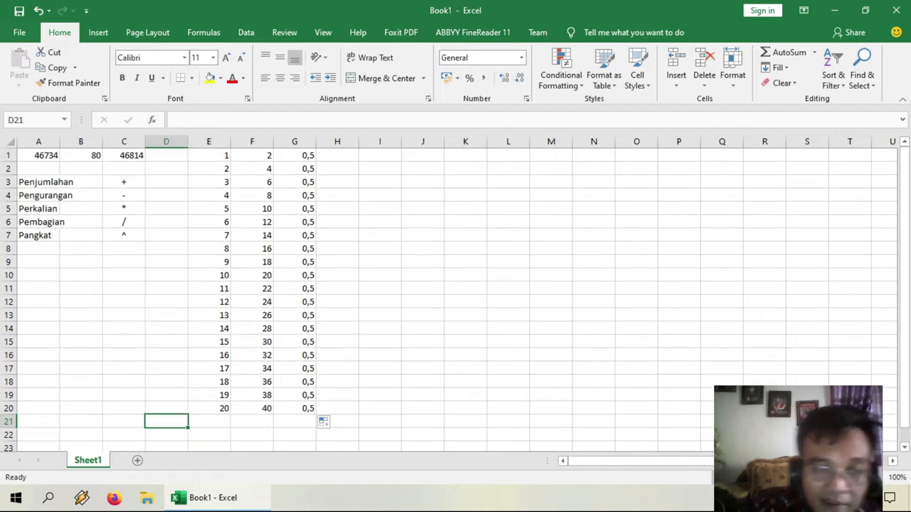
text(rata)
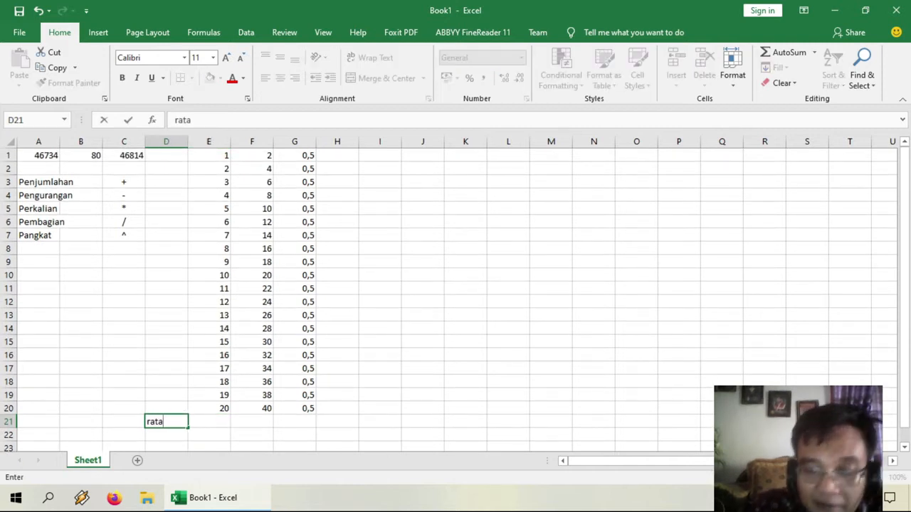
key(Return)
text(maks)
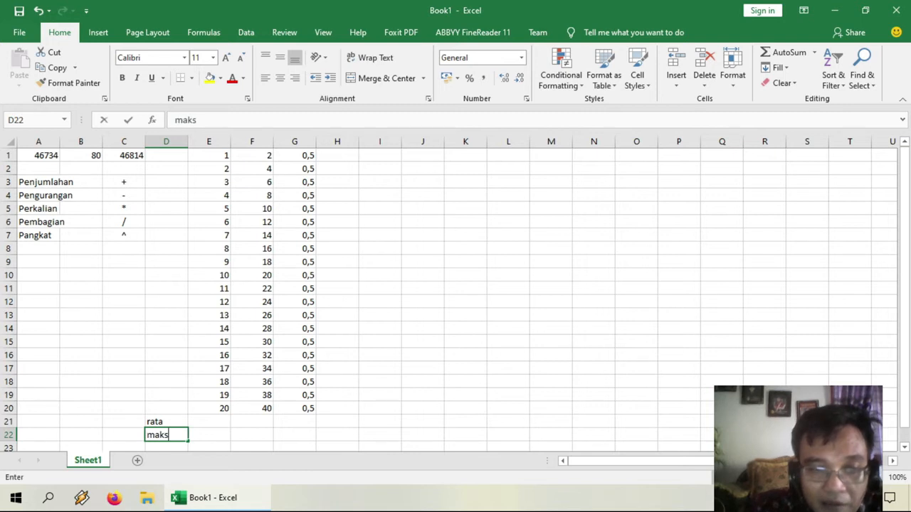
key(Return)
text(min)
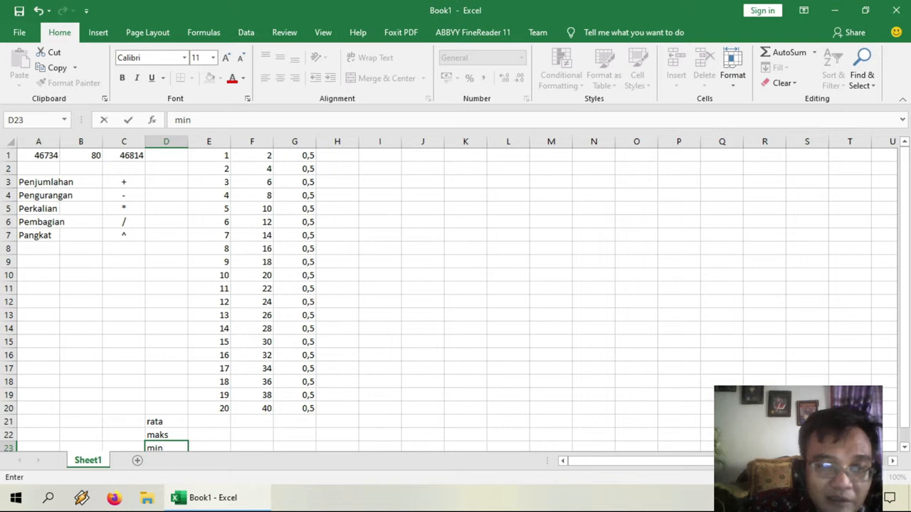
click(208, 421)
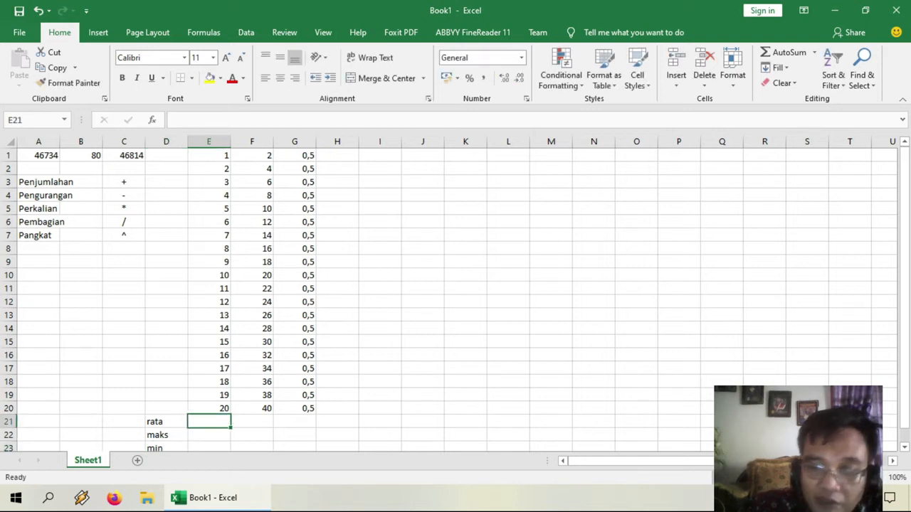
Enter the formula =AVERAGE(E1:E20) in cell E21 beside the rata label
text(=)
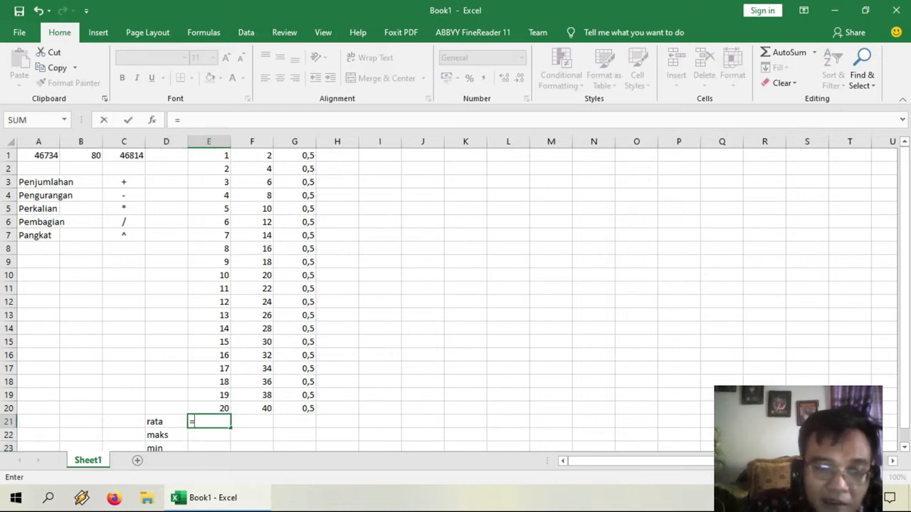
text(avera)
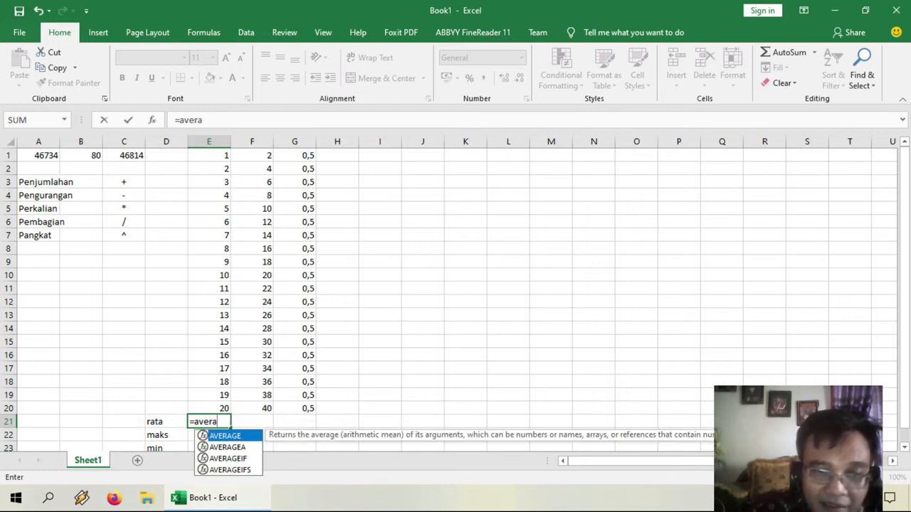
key(Tab)
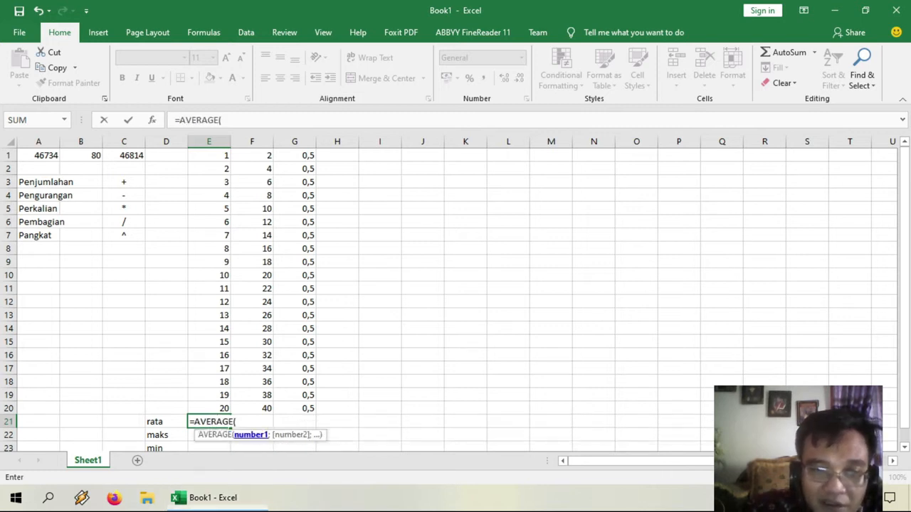
drag(214, 409, 226, 154)
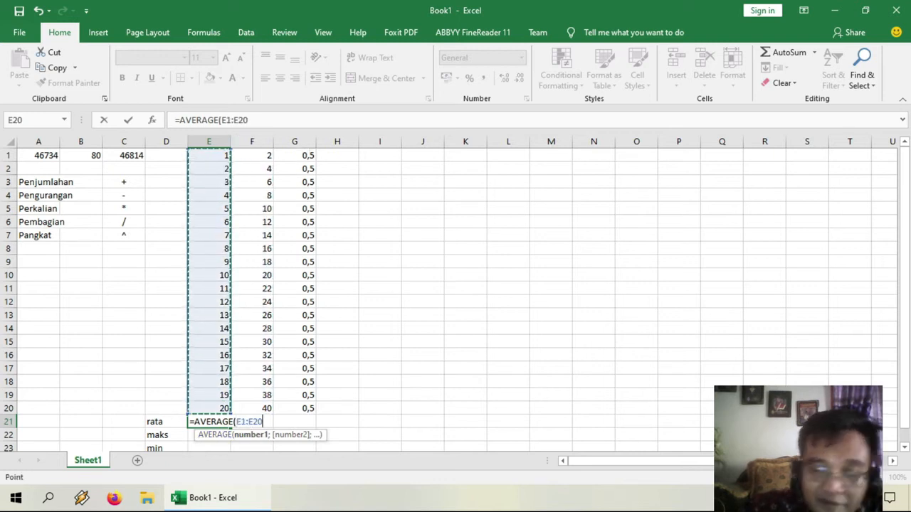
key(Return)
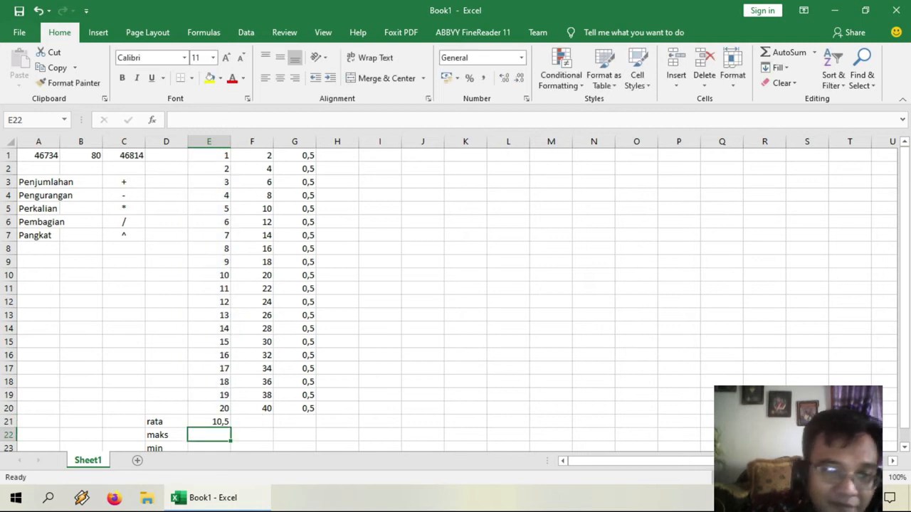
Examine the function name and the cell range in the average formula of cell E21
click(209, 422)
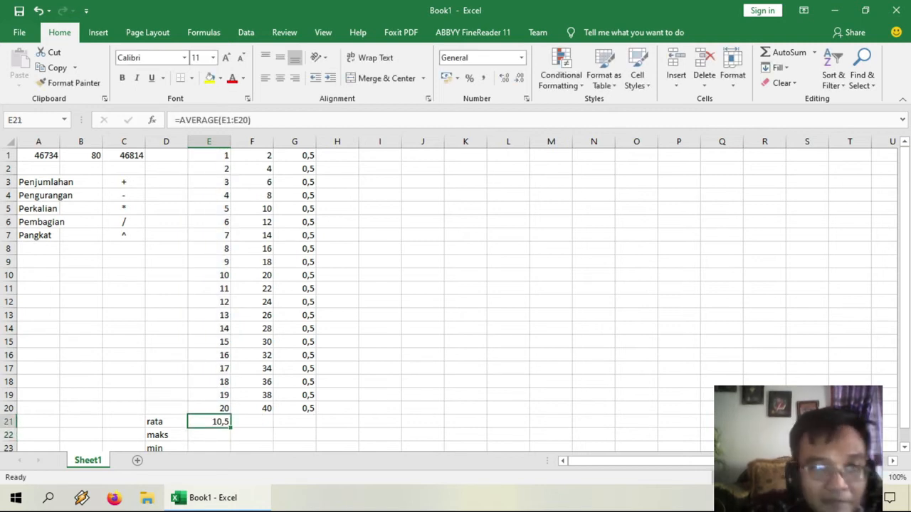
click(181, 120)
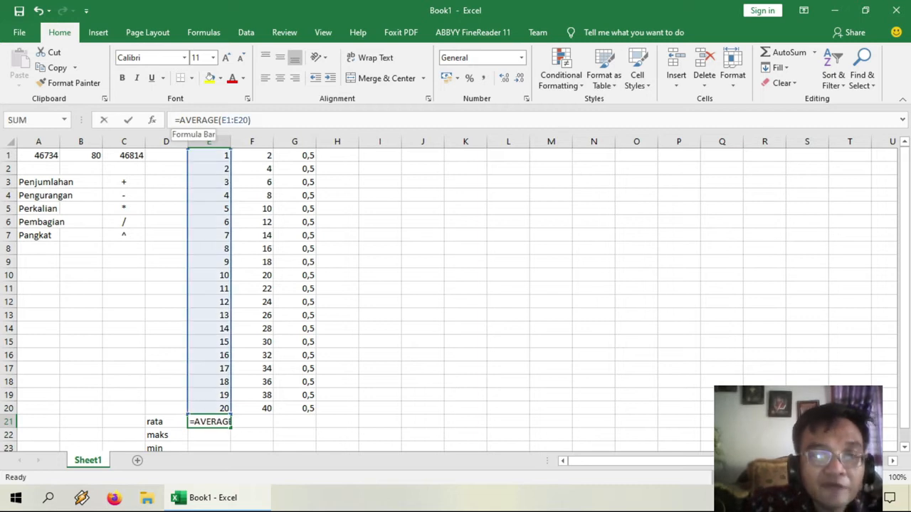
drag(179, 121, 219, 121)
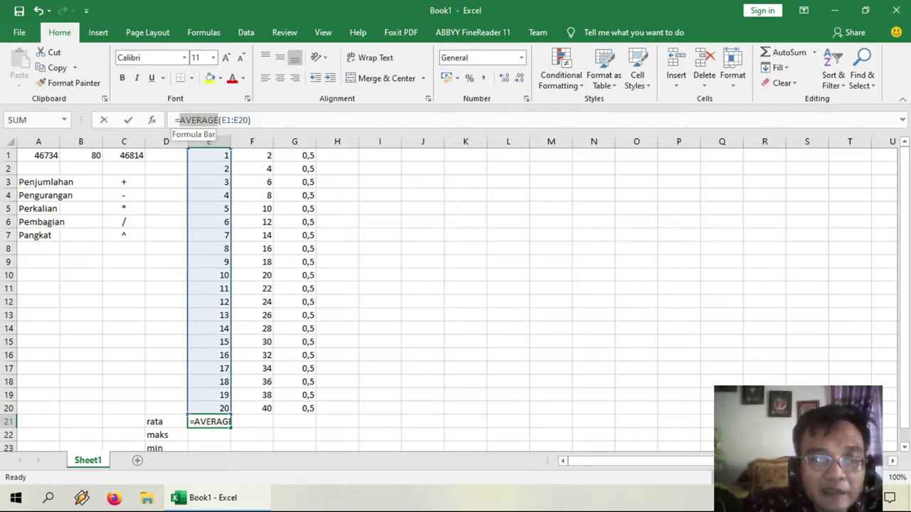
click(217, 120)
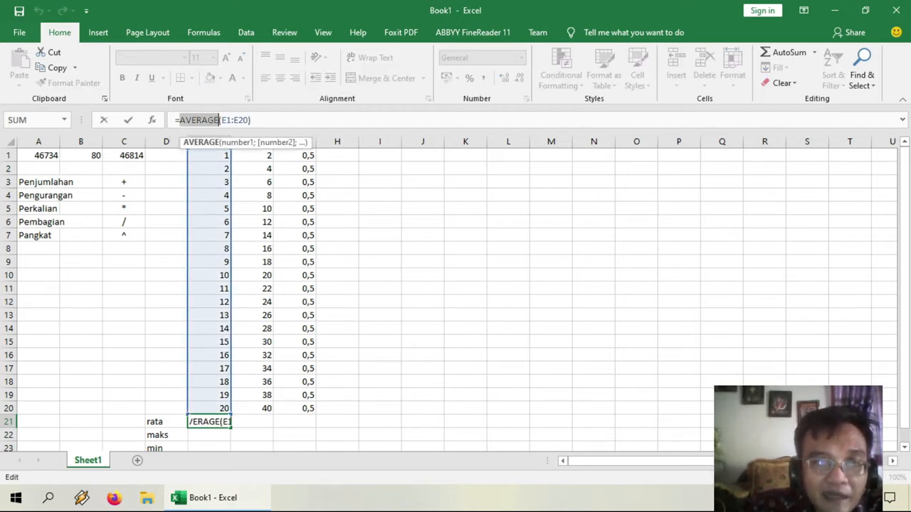
drag(221, 121, 248, 120)
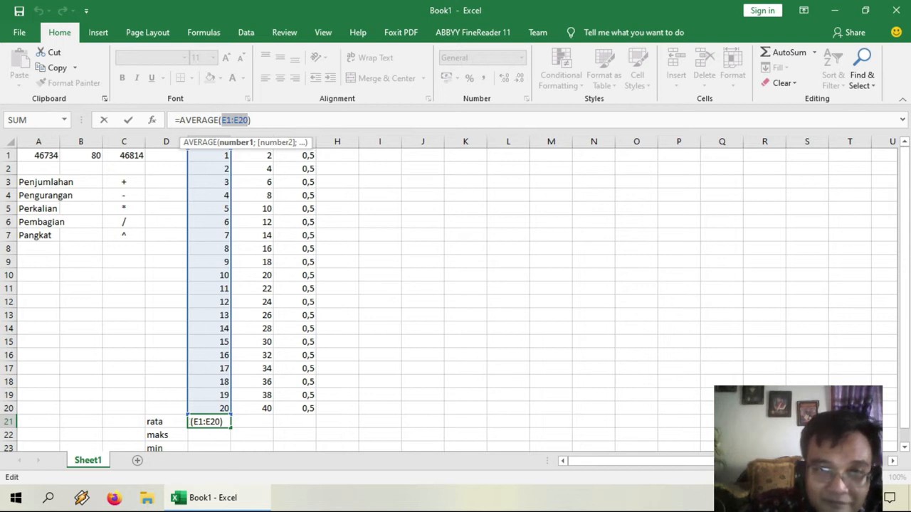
key(Return)
key(Return)
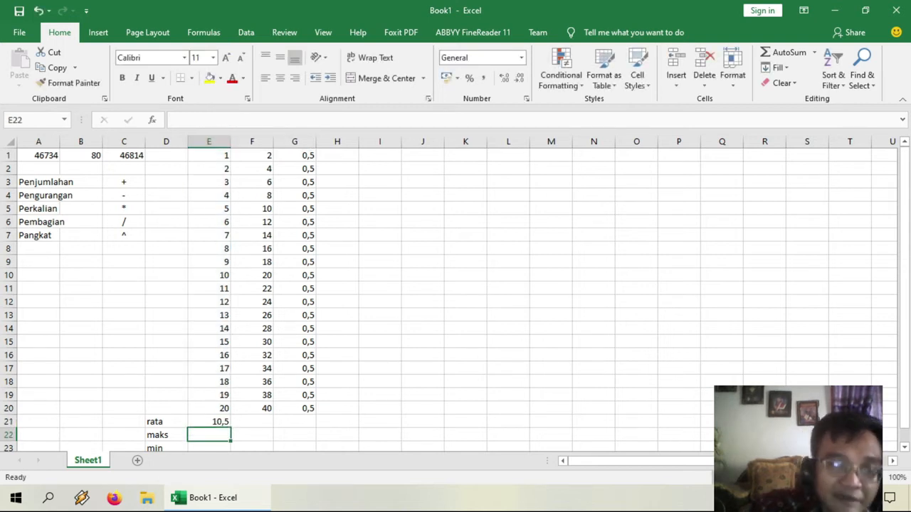
Fill the average formula from cell E21 across to G21 and check the range used by the copy in F21
click(210, 422)
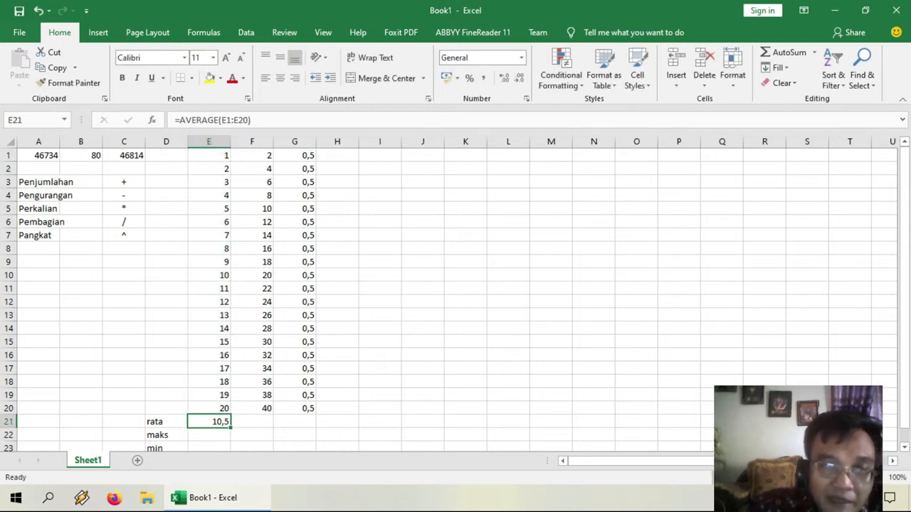
drag(231, 428, 316, 427)
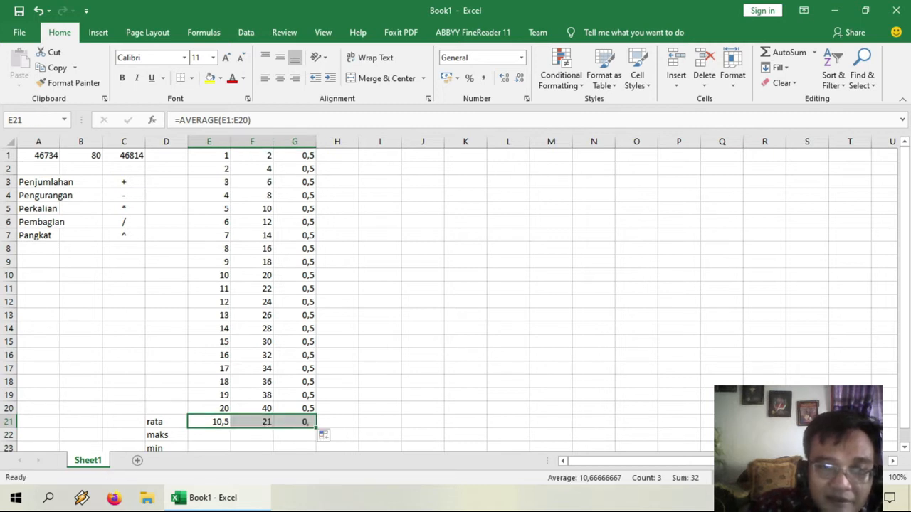
click(252, 422)
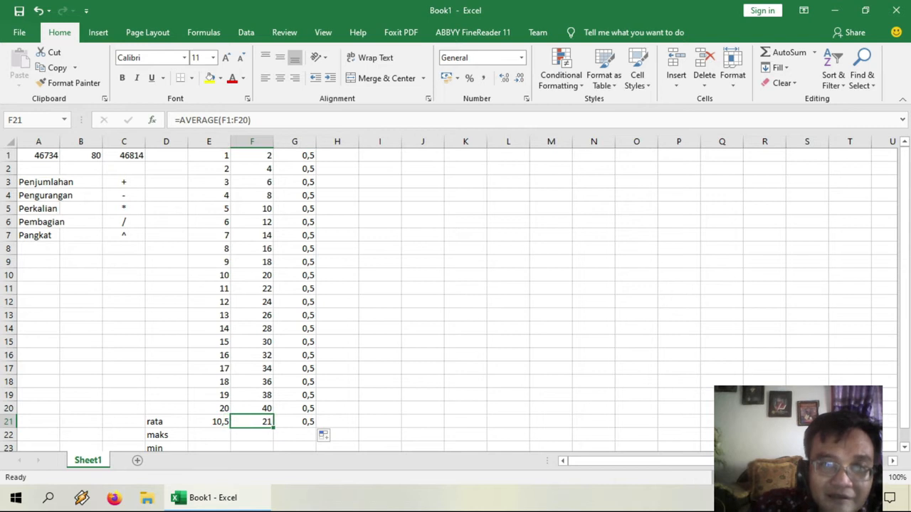
key(F2)
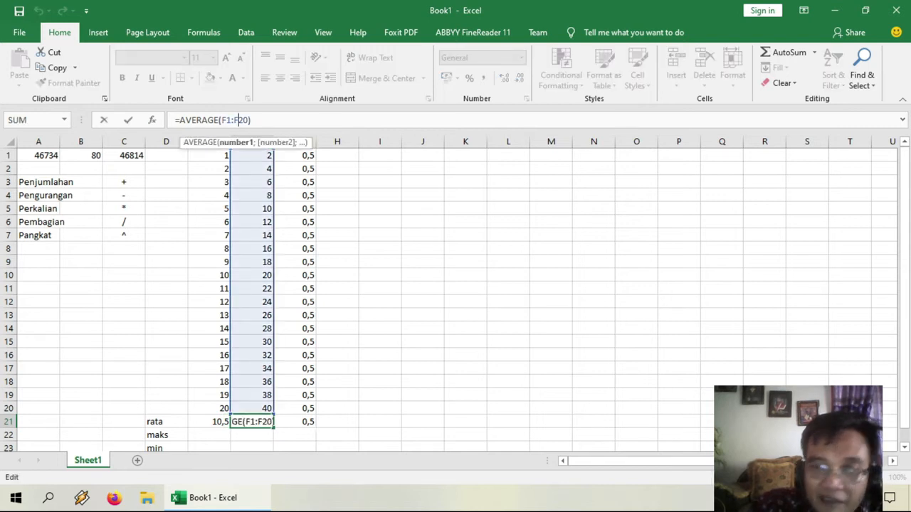
click(904, 355)
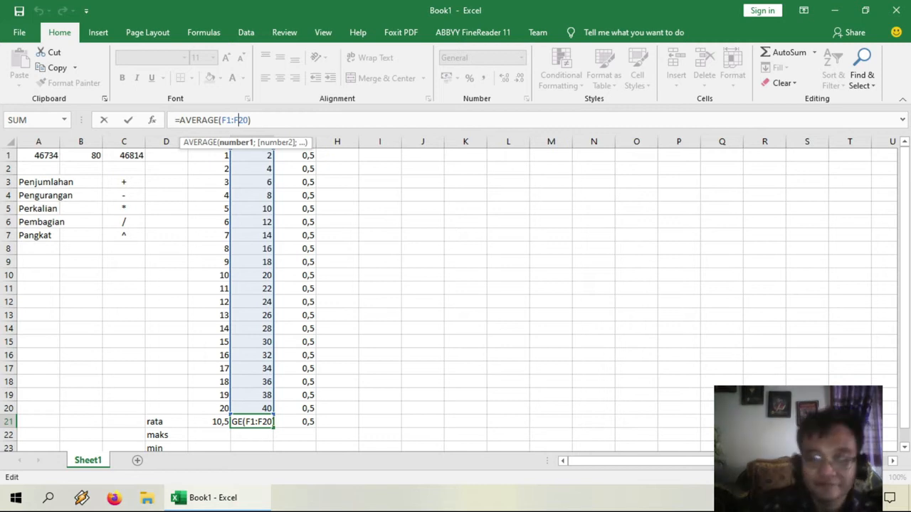
key(Return)
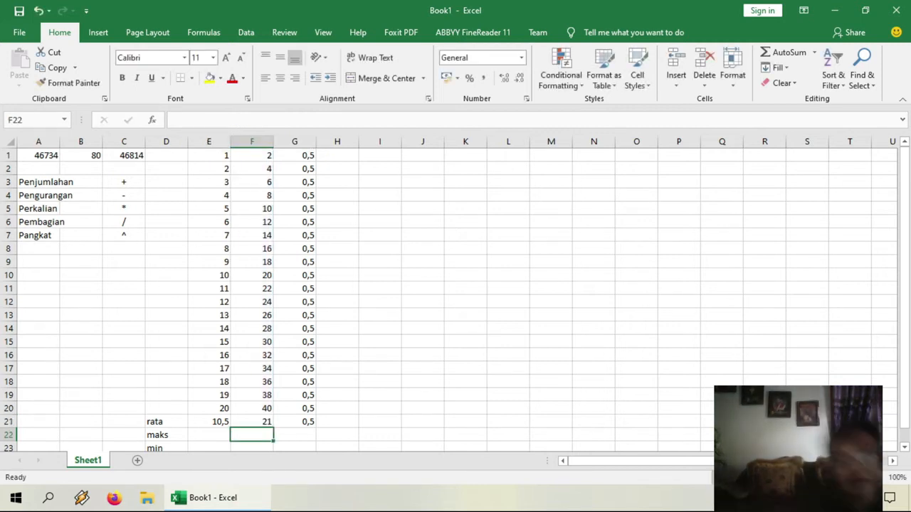
click(209, 422)
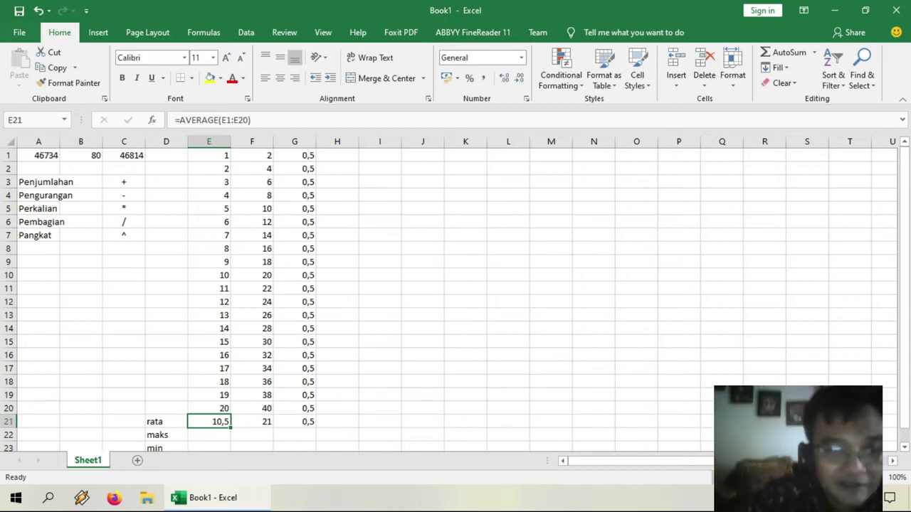
Enter the formula =MAX(E1:E20) in cell E22 beside the maks label
scroll(455, 299, down, 1)
click(209, 395)
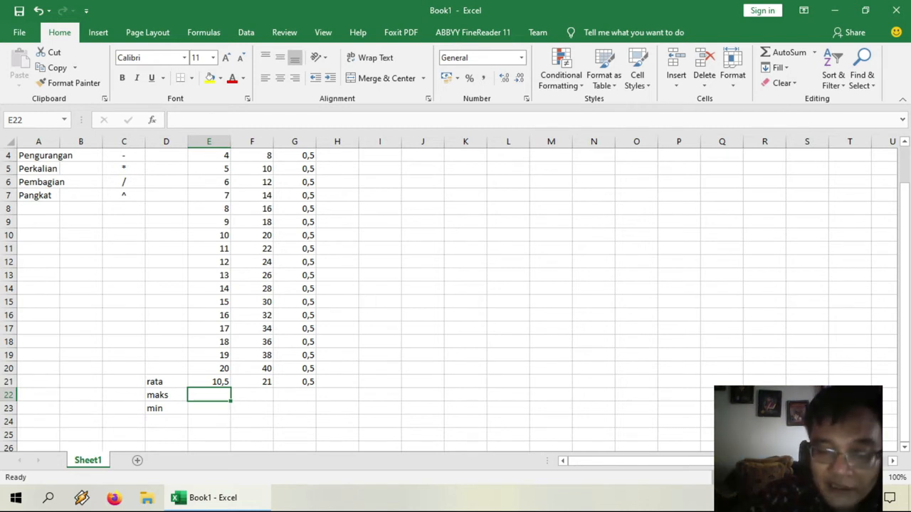
text(=)
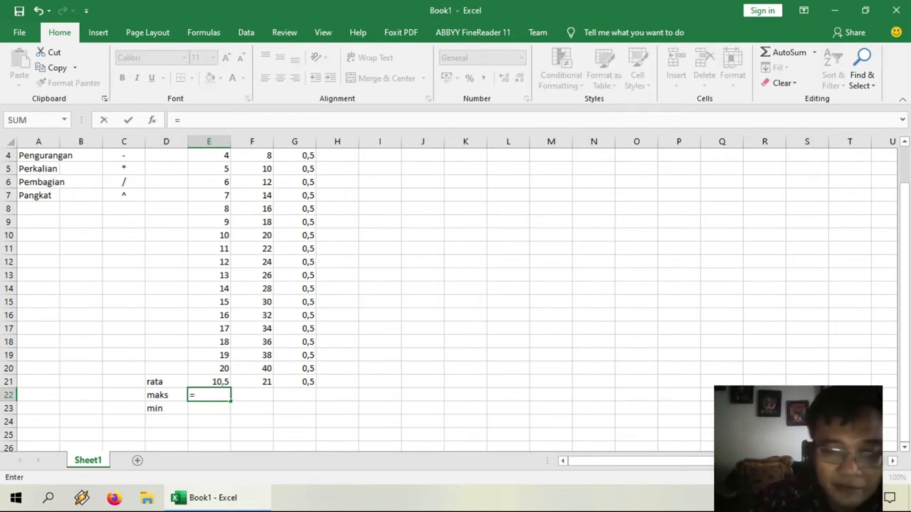
text(mak)
key(BackSpace)
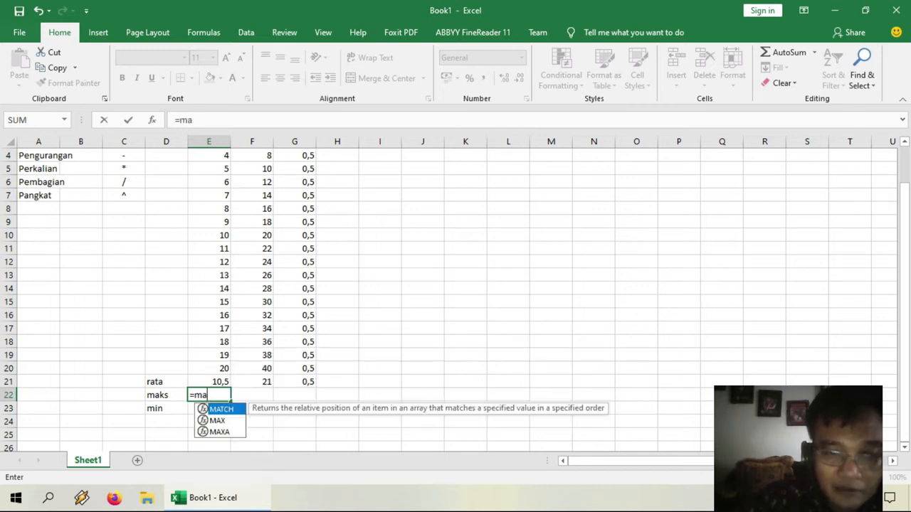
text(x)
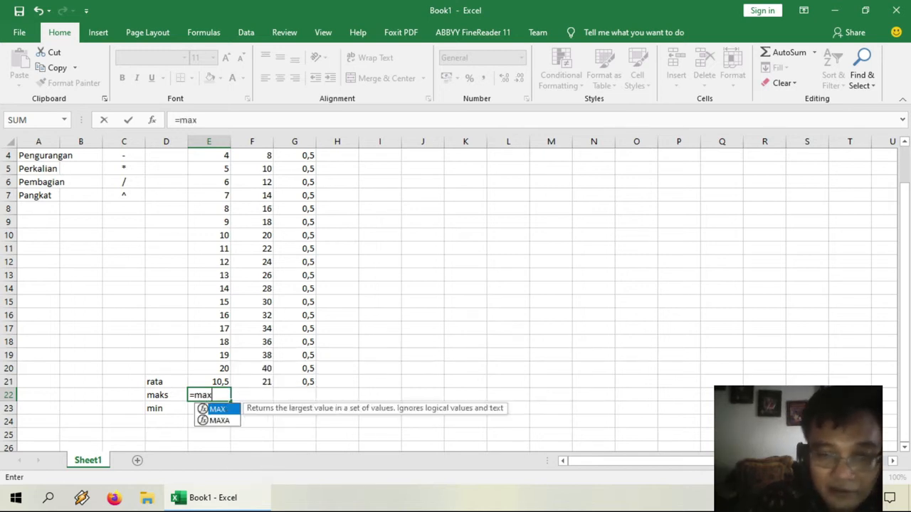
text(()
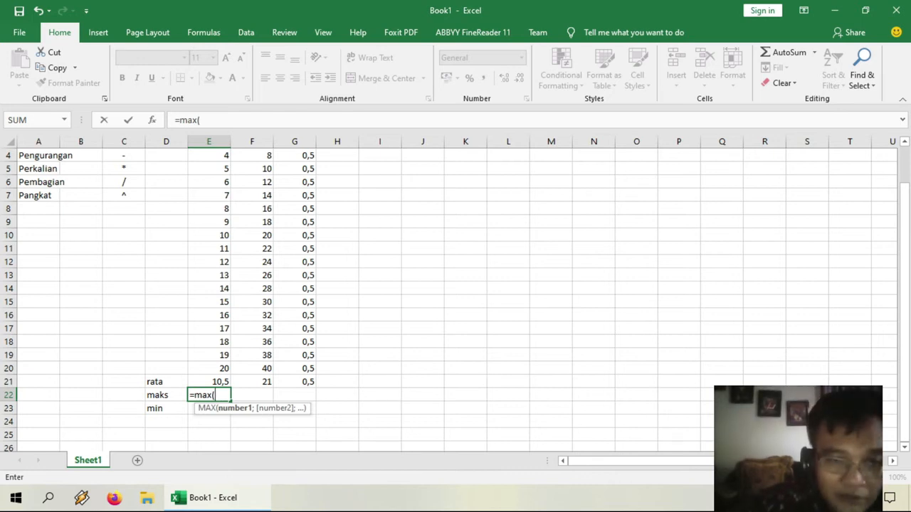
key(Up)
key(Up)
drag(227, 368, 229, 150)
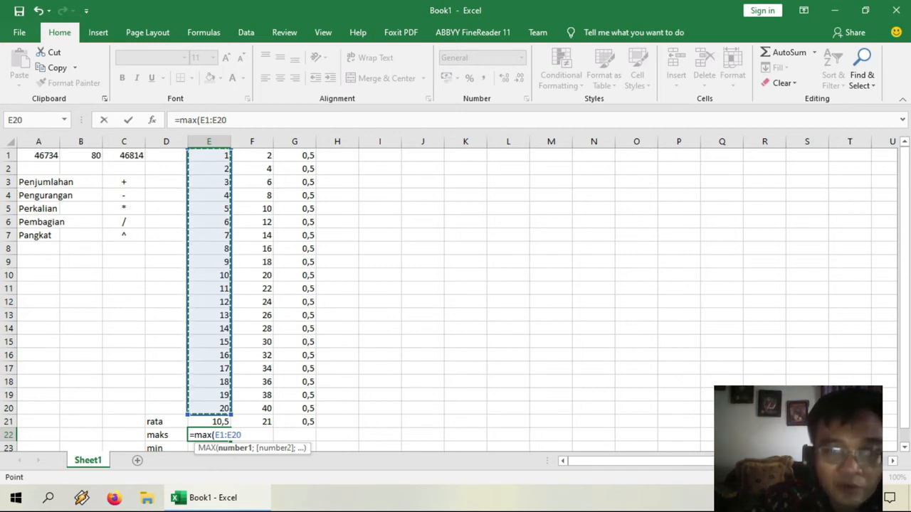
key(Return)
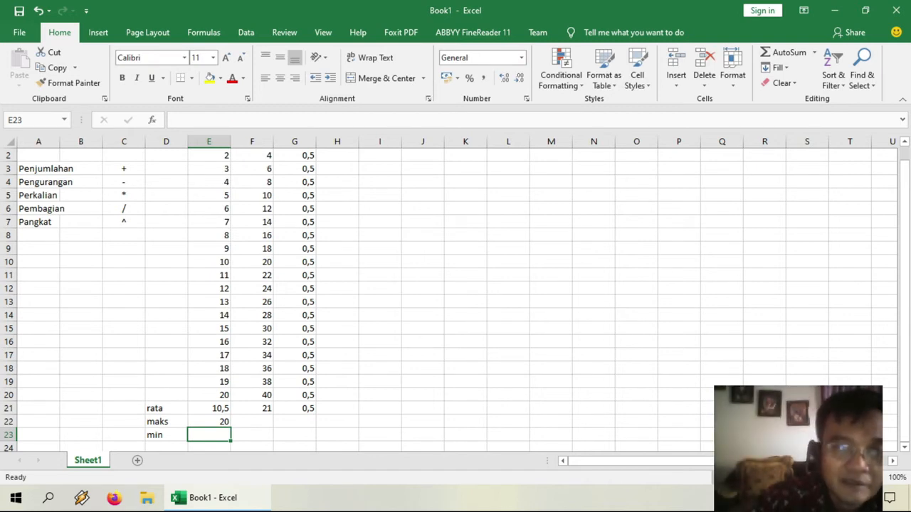
Change the number in cell E7 to 50 to test the maximum formula
click(208, 222)
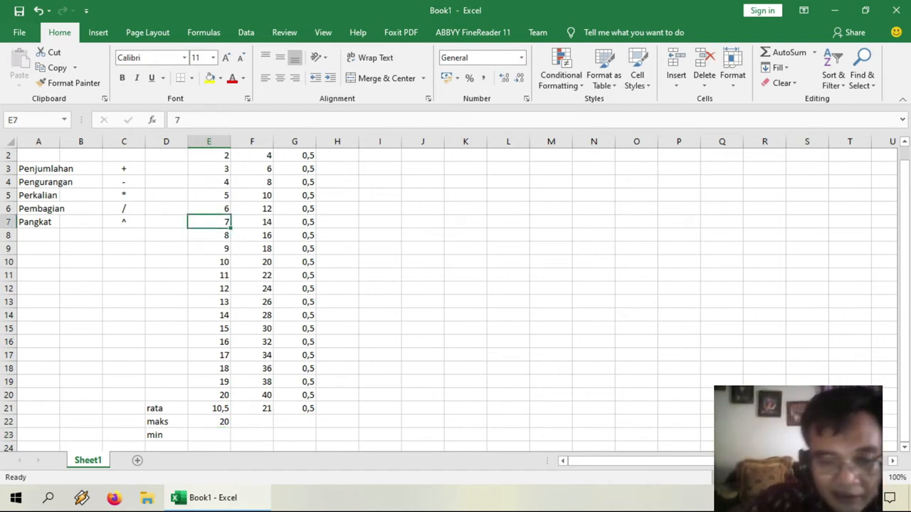
text(50)
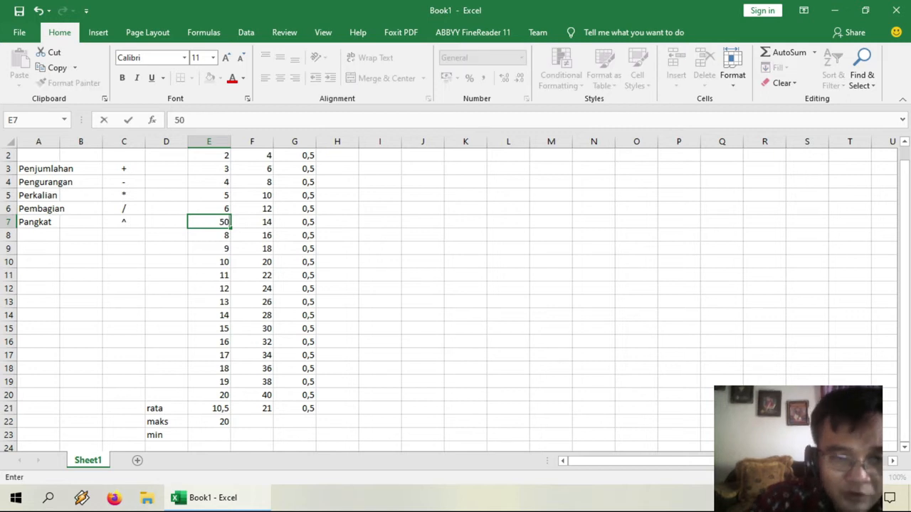
key(Return)
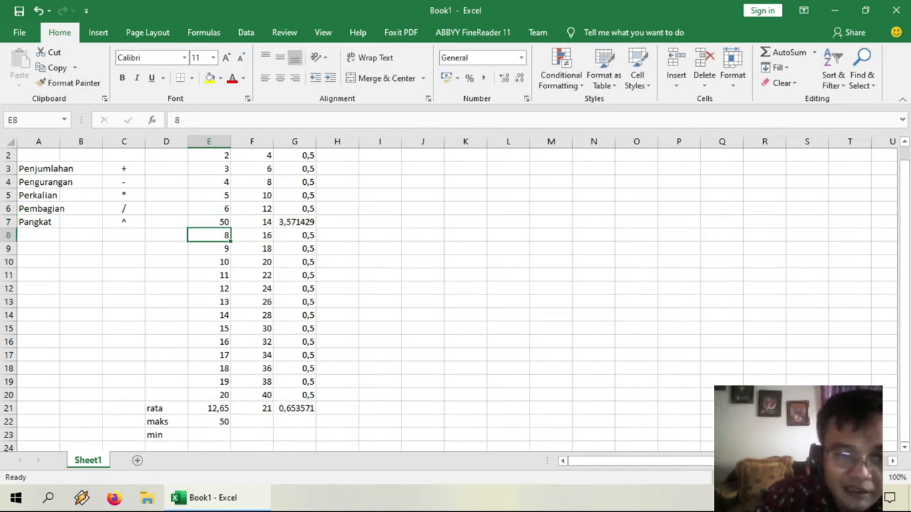
Fill the maximum formula from cell E22 across to cell G22
click(208, 422)
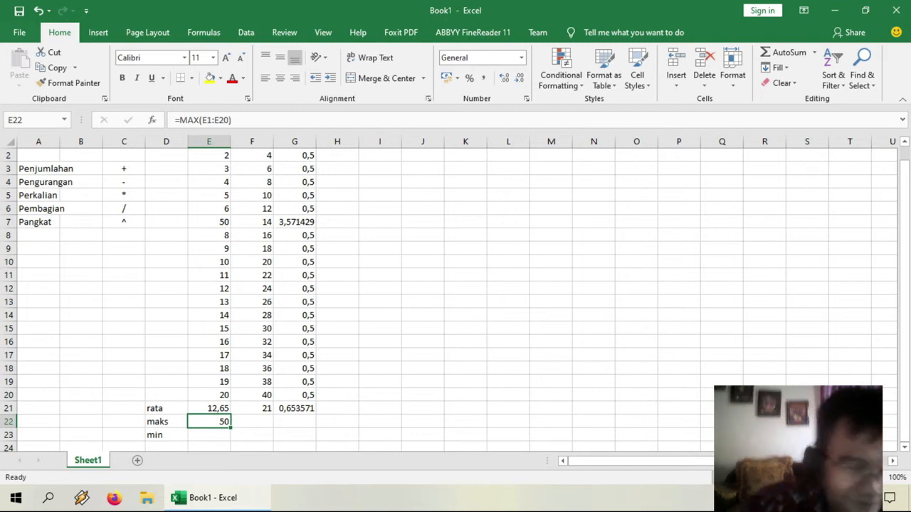
drag(230, 426, 314, 424)
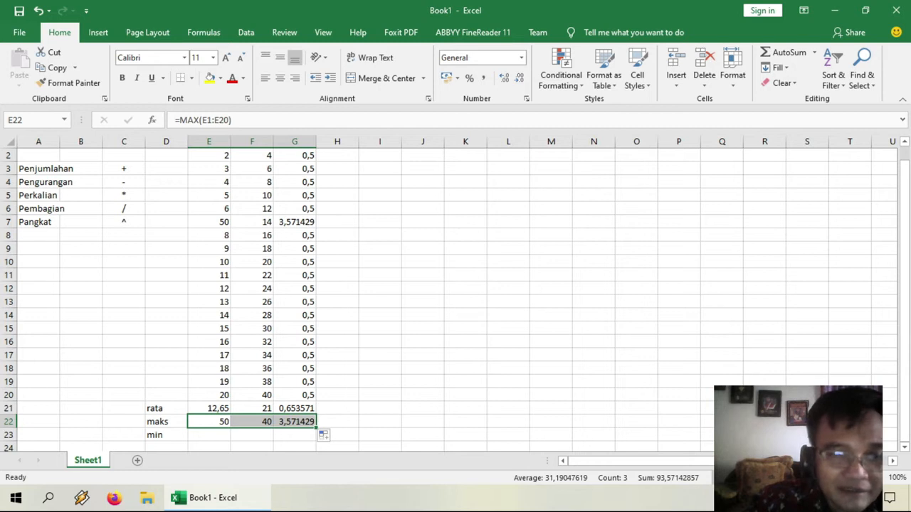
Enter the formula =MIN(E1:E20) in cell E23 beside the min label
click(209, 435)
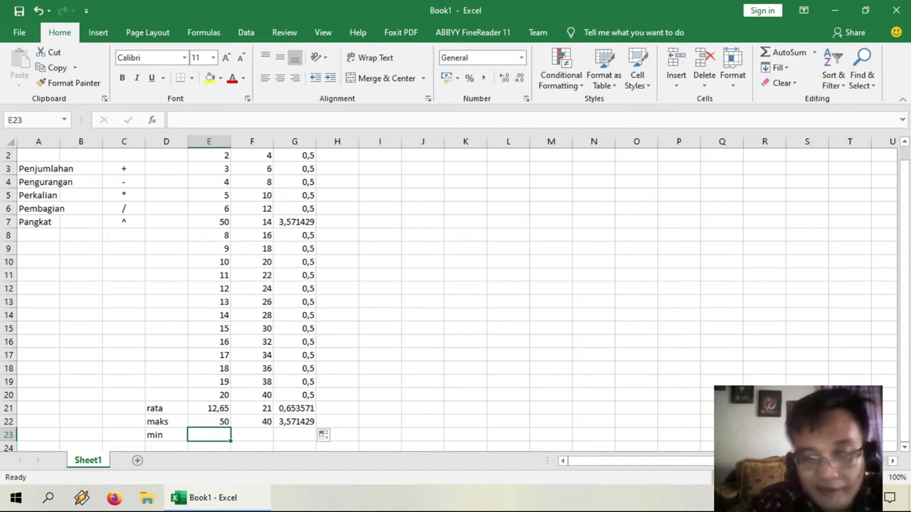
text(=)
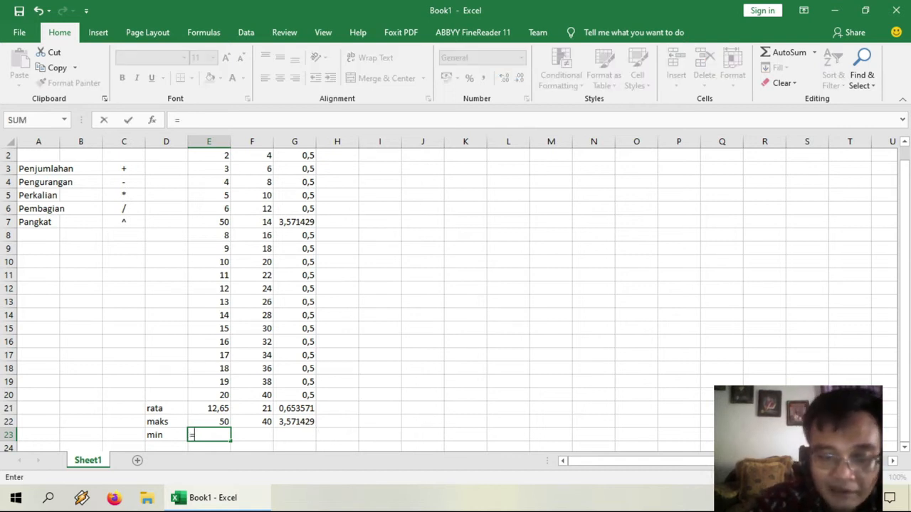
text(min()
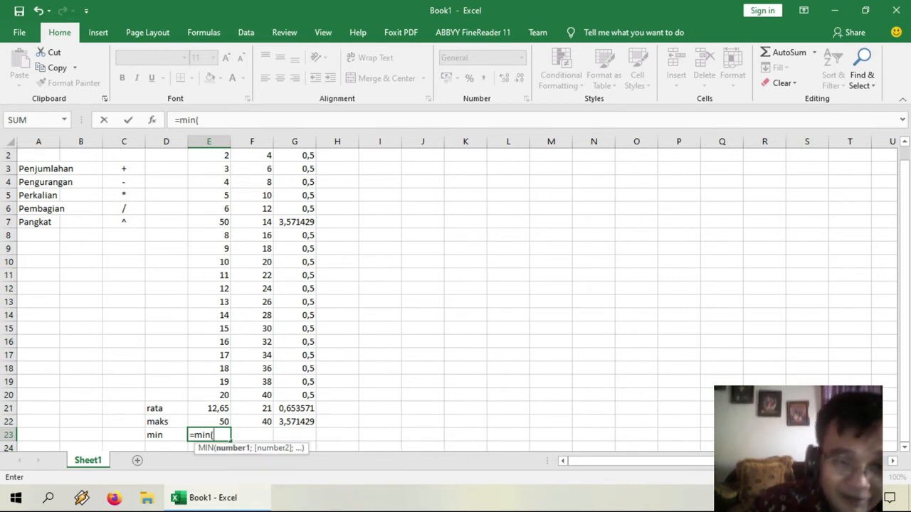
click(209, 395)
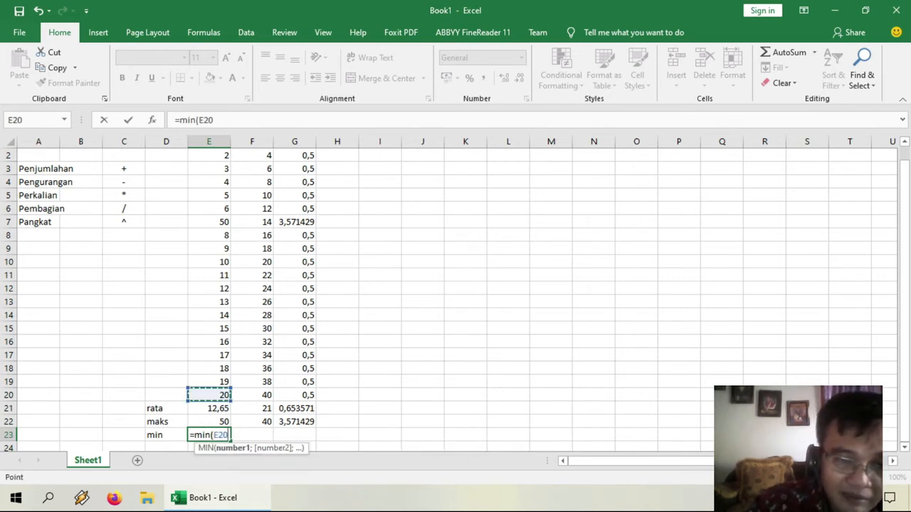
drag(208, 395, 217, 145)
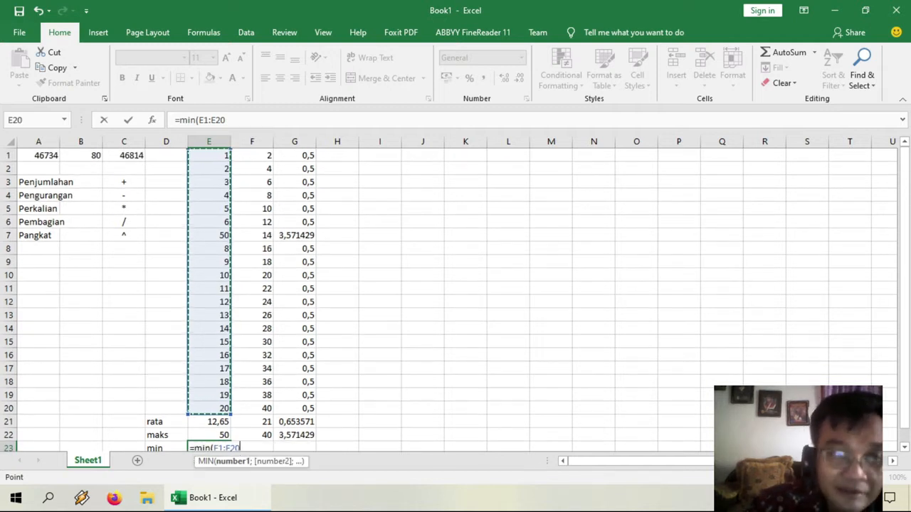
key(Return)
key(Up)
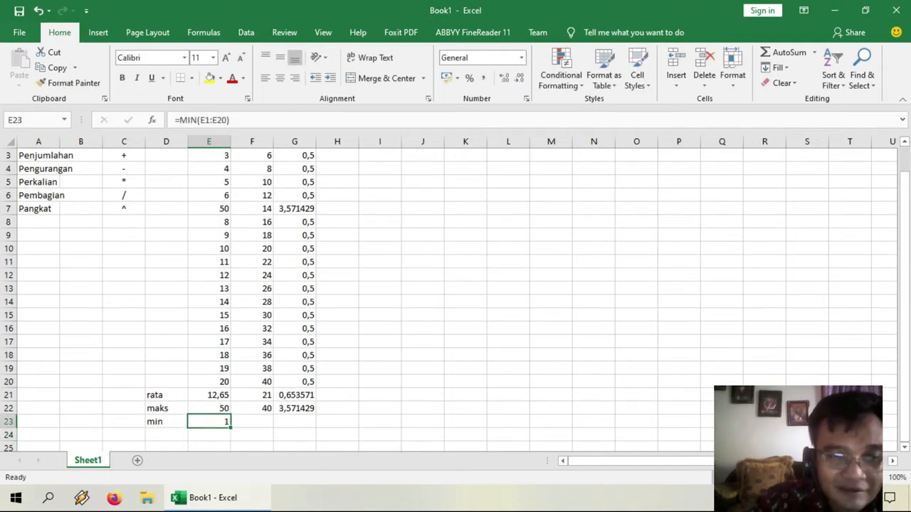
Fill the minimum formula from cell E23 across to cell G23
drag(230, 427, 313, 426)
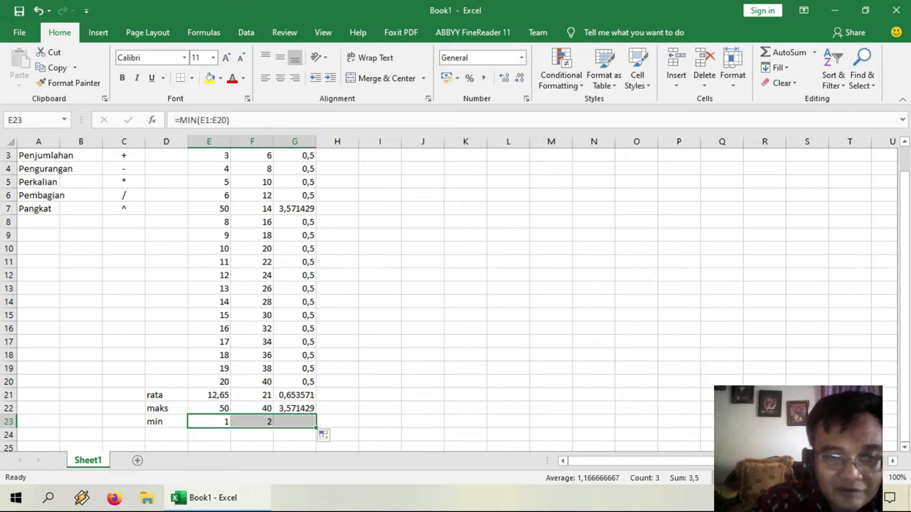
click(415, 399)
click(208, 422)
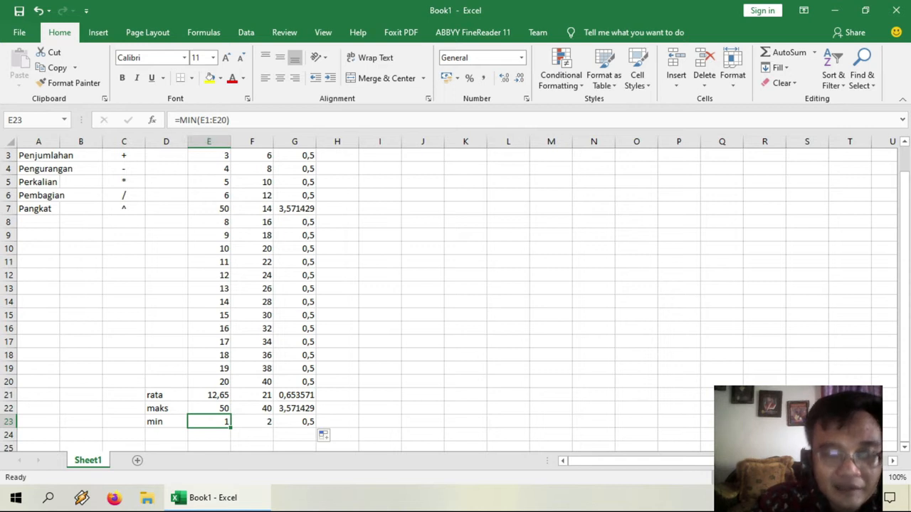
Enter the formula =MIN(E1:E20) once more in cell E24 as a repeat demonstration
click(209, 435)
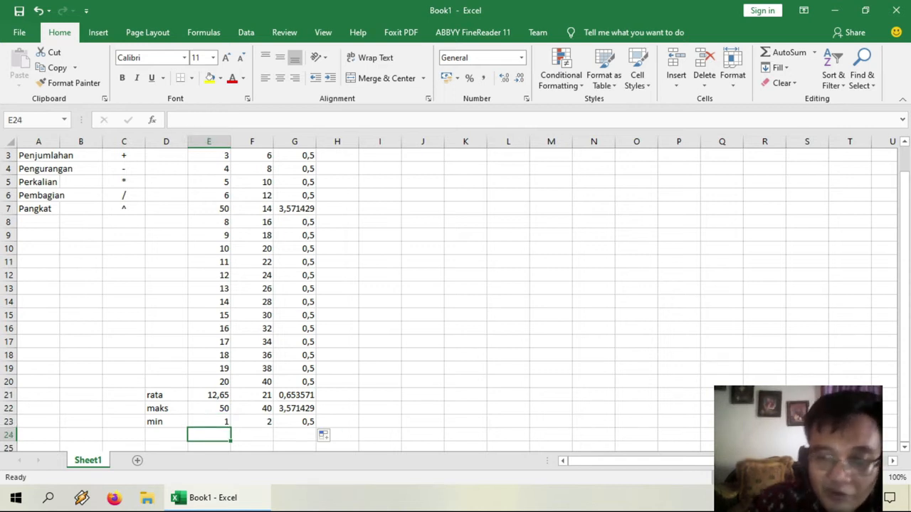
text(=)
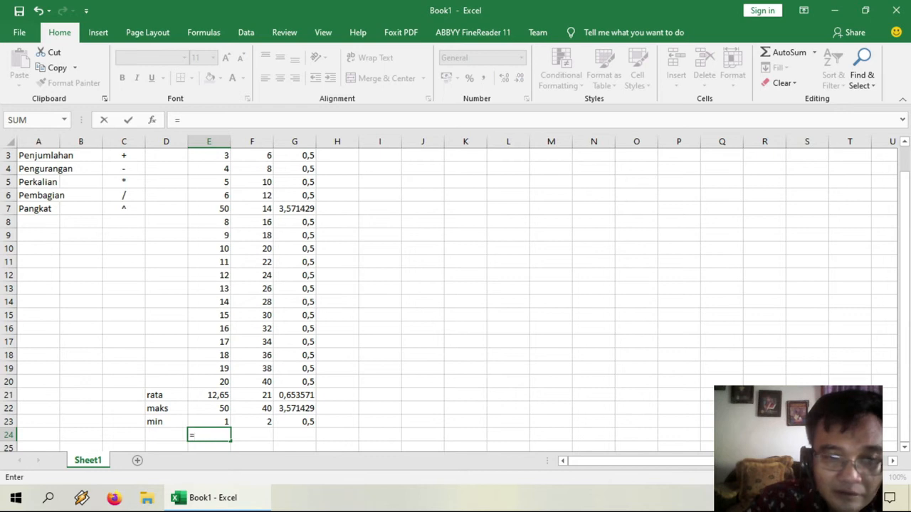
text(M)
key(BackSpace)
text(min()
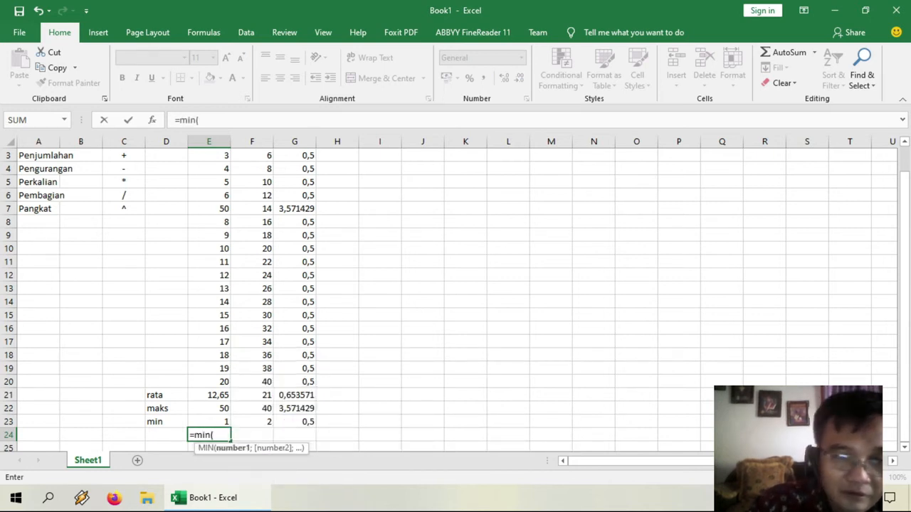
drag(209, 382, 209, 155)
key(Return)
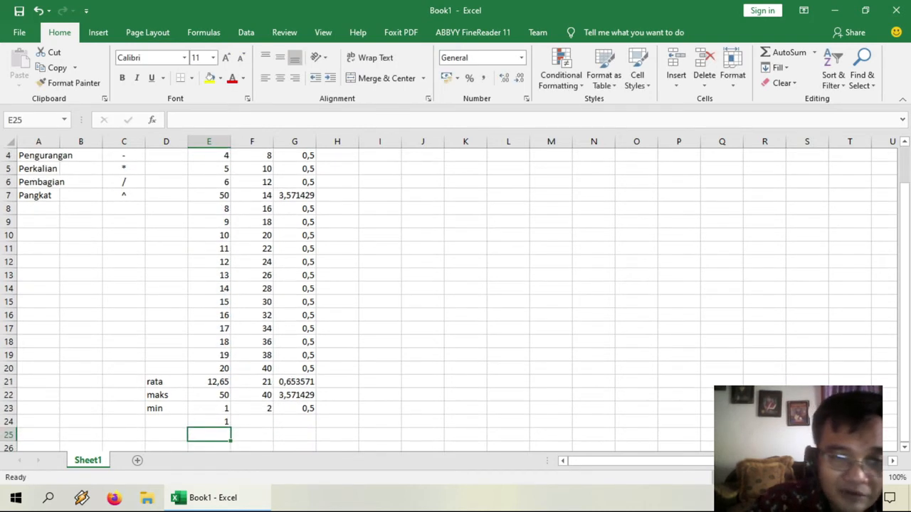
Delete the duplicate minimum formula from cell E24
click(209, 422)
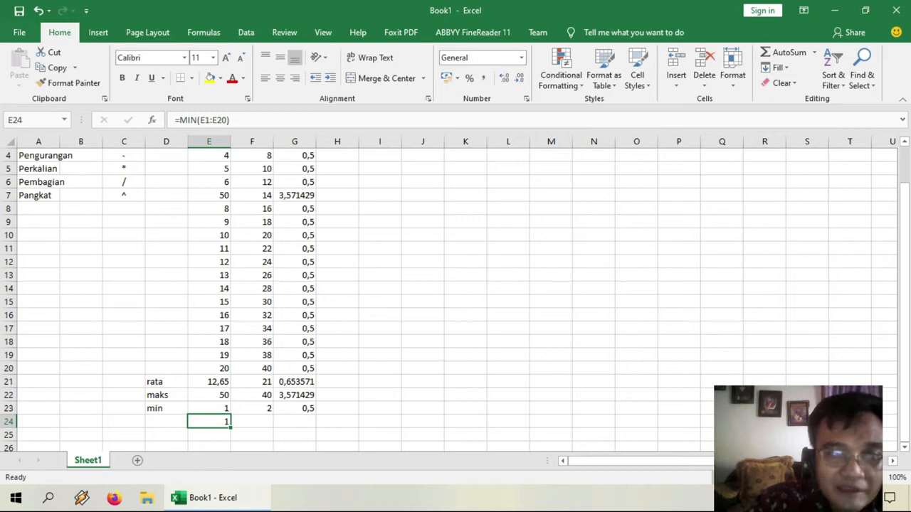
key(Delete)
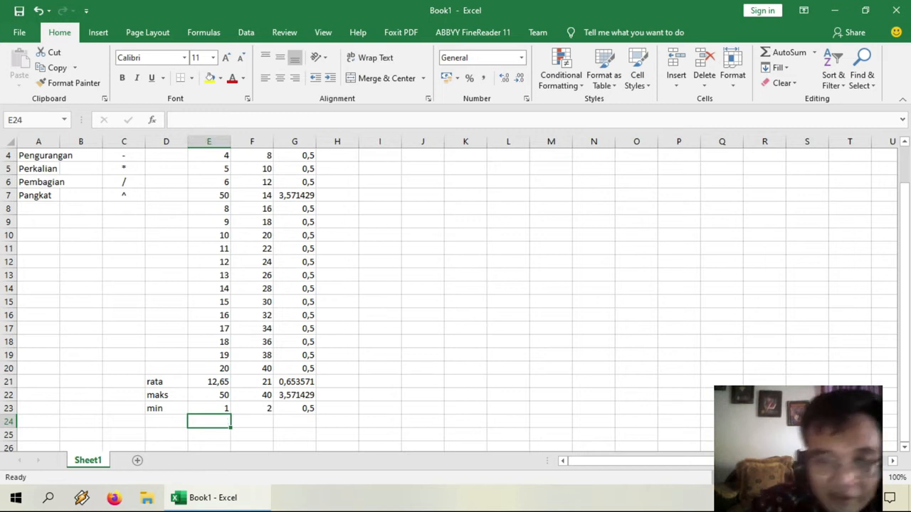
click(508, 408)
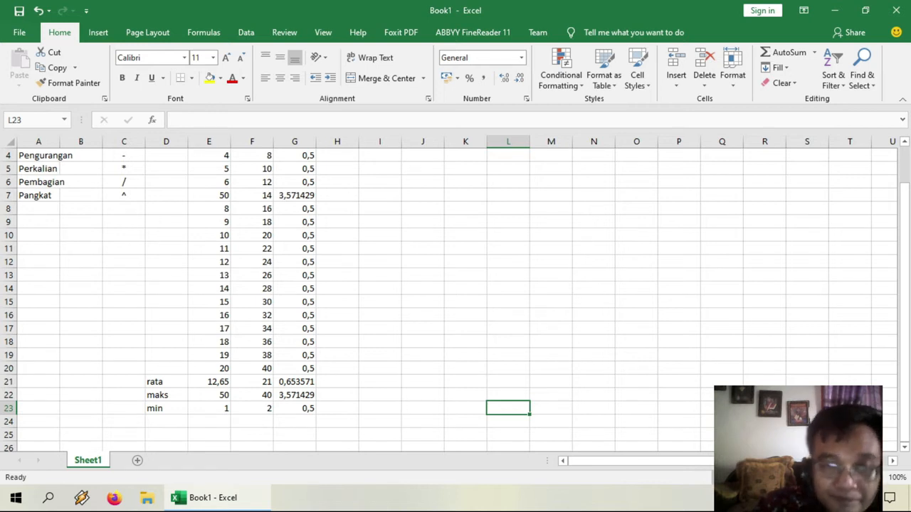
Preview the sheet's print layout with the margin guides shown, and return to the worksheet
scroll(456, 296, up, 1)
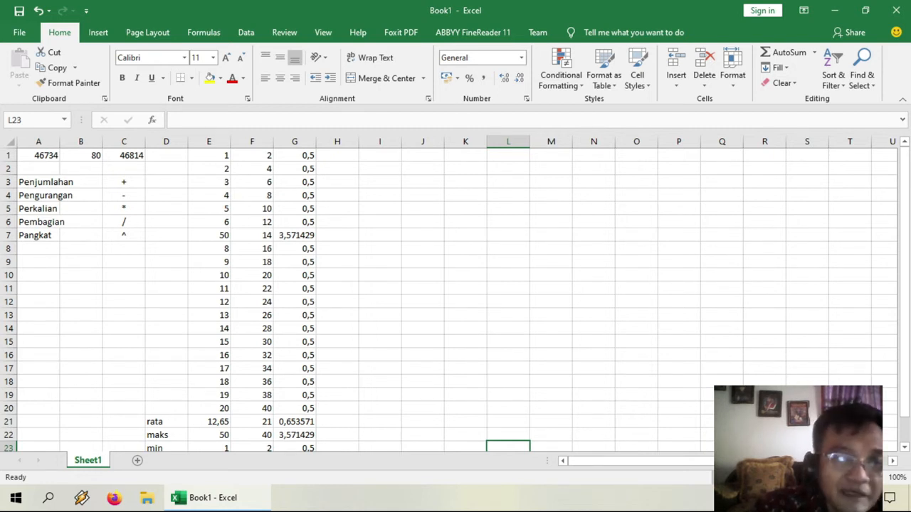
click(20, 32)
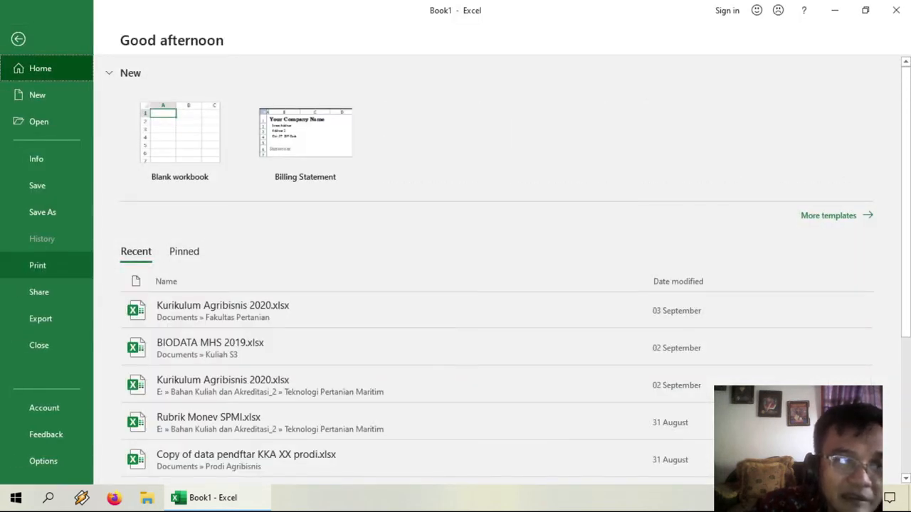
click(38, 265)
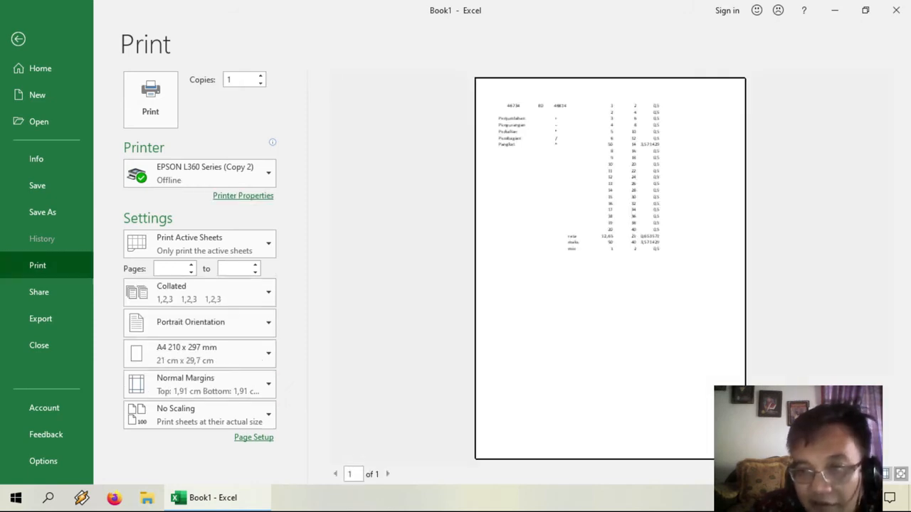
click(885, 474)
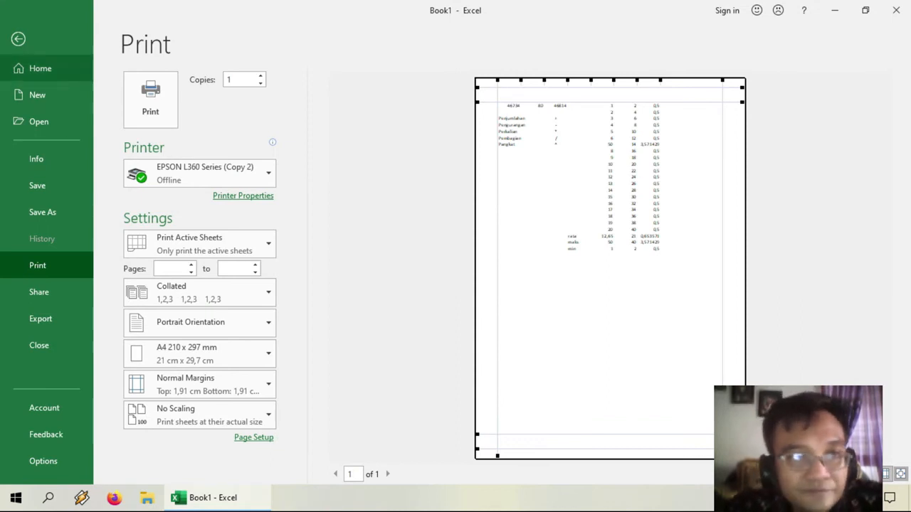
click(18, 39)
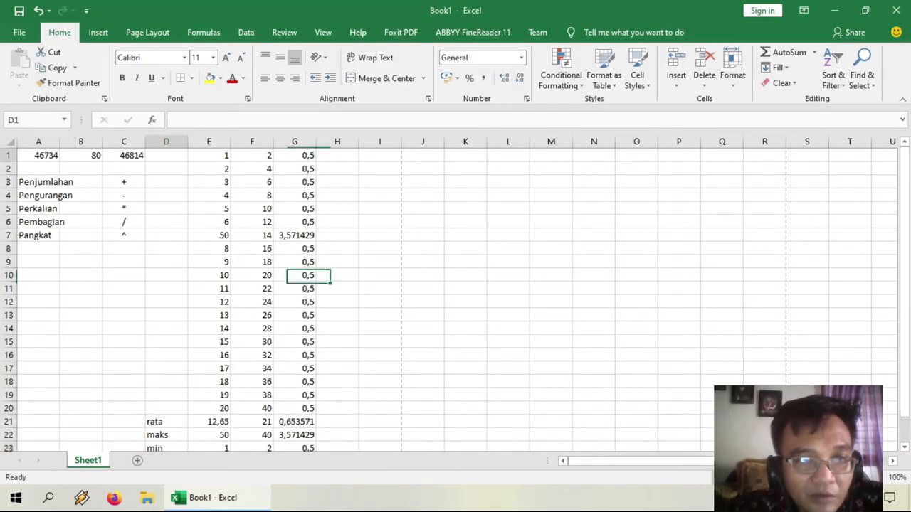
Select the range D1:G23 and set a thick solid line for its left, bottom, right and top outer borders
drag(165, 155, 316, 427)
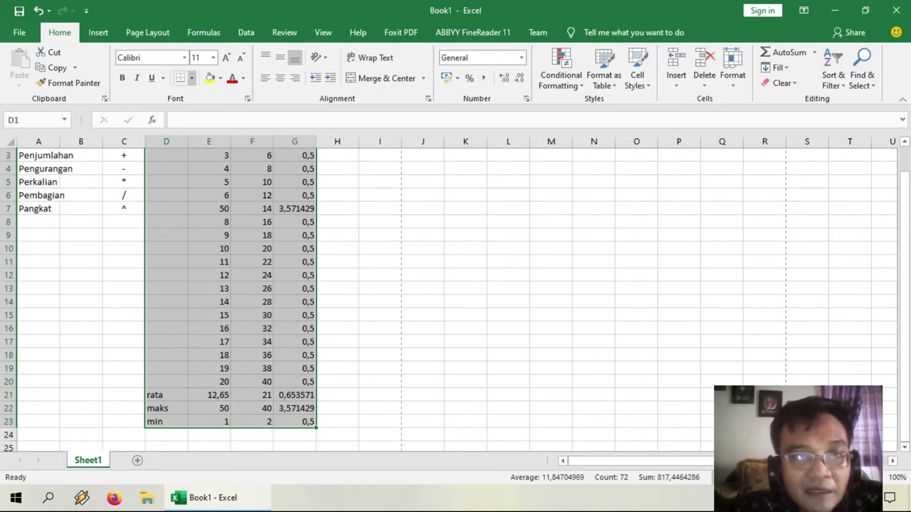
click(190, 78)
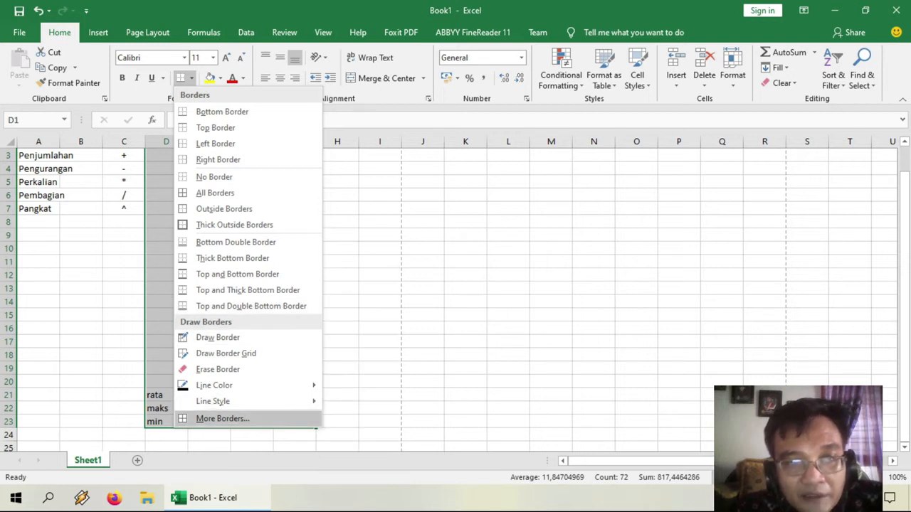
click(222, 418)
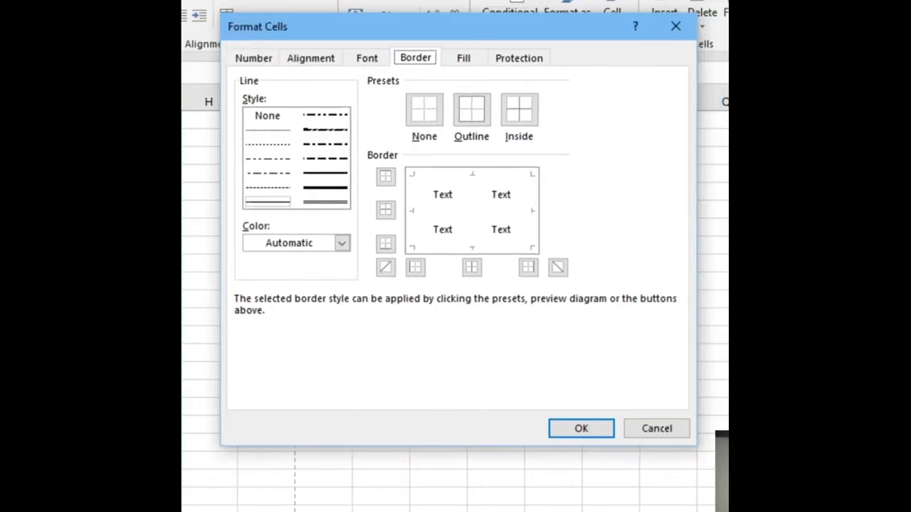
drag(441, 26, 459, 68)
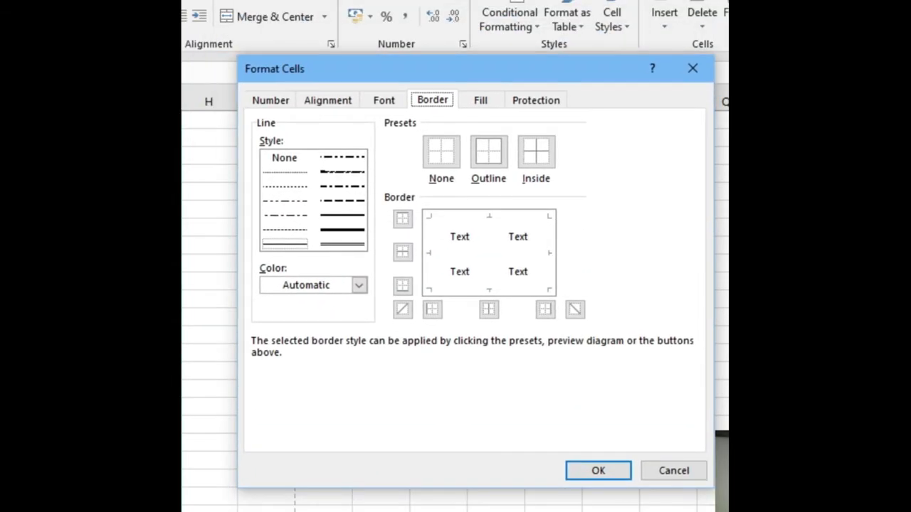
key(Tab)
click(342, 230)
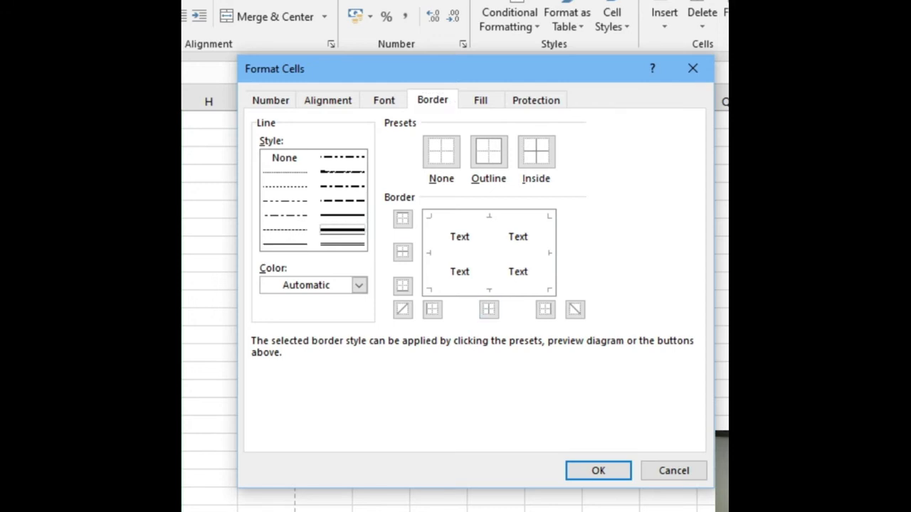
click(432, 309)
click(403, 285)
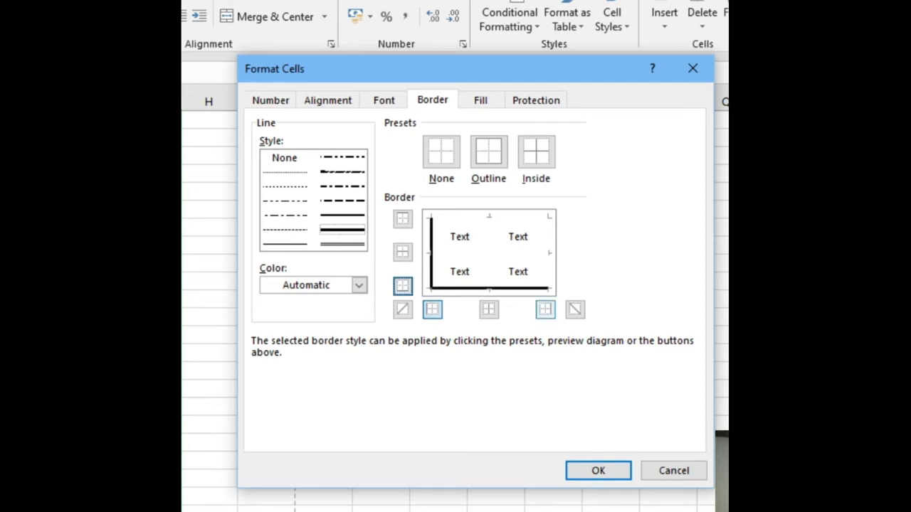
click(545, 309)
click(403, 220)
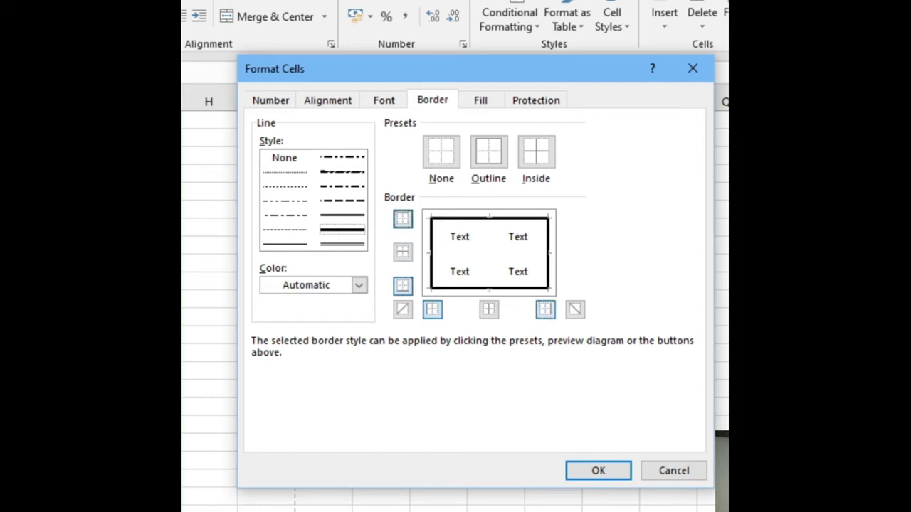
Set dotted inner horizontal lines and thin solid inner vertical lines for D1:G23, and apply the borders
click(284, 172)
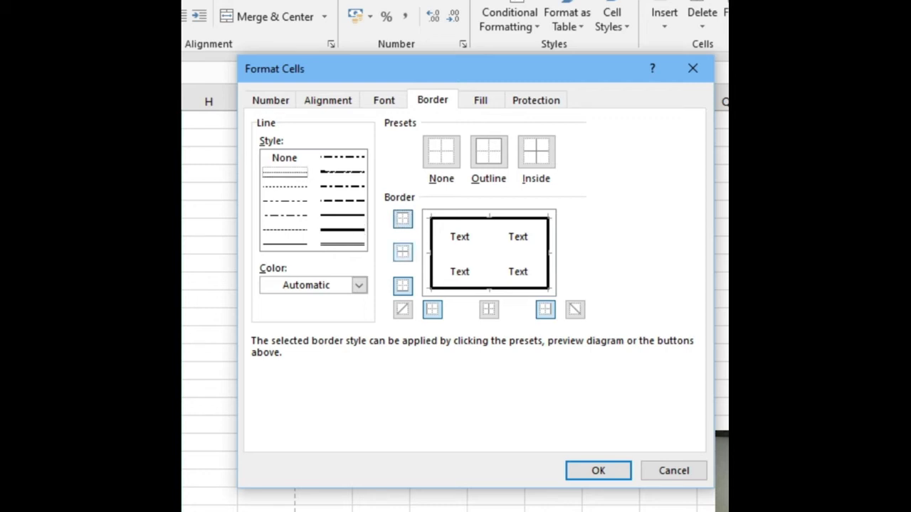
click(402, 252)
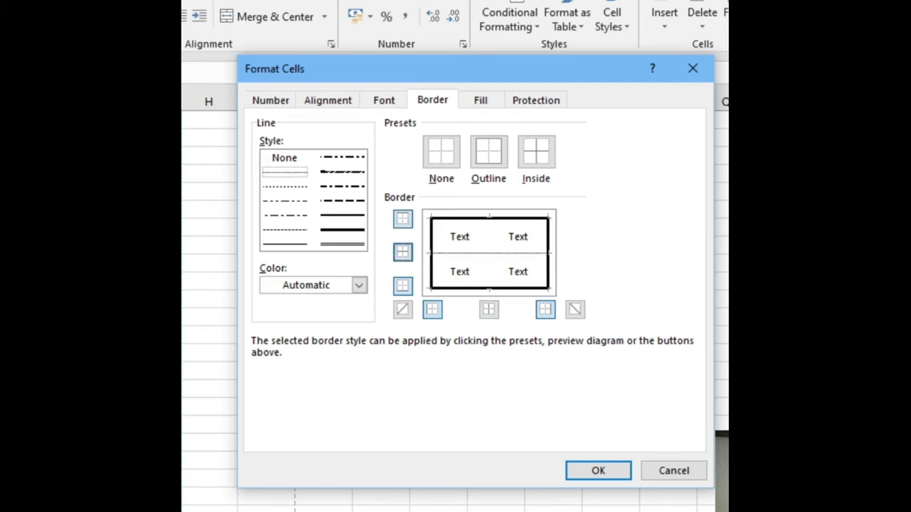
click(284, 243)
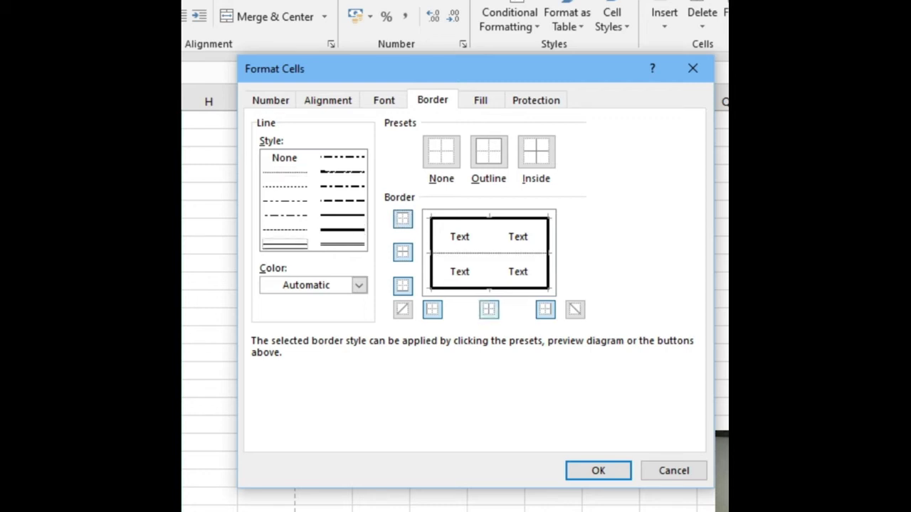
click(489, 309)
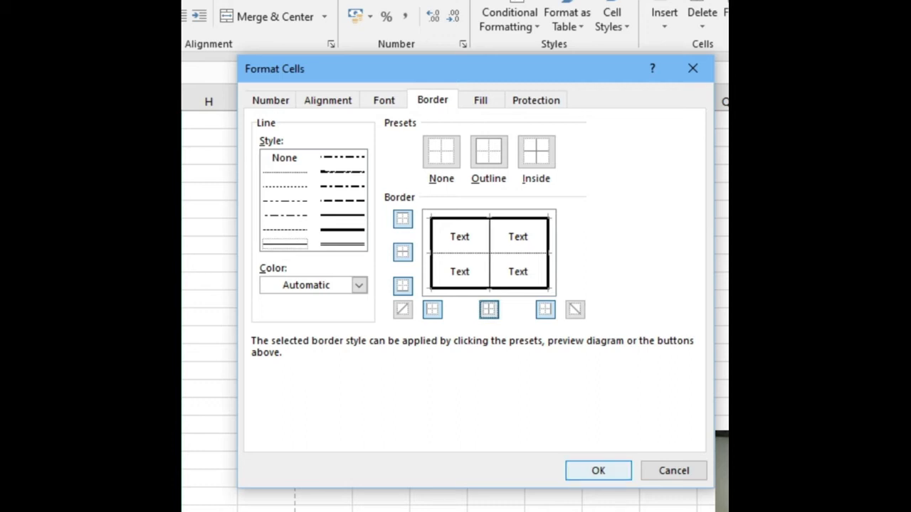
click(598, 471)
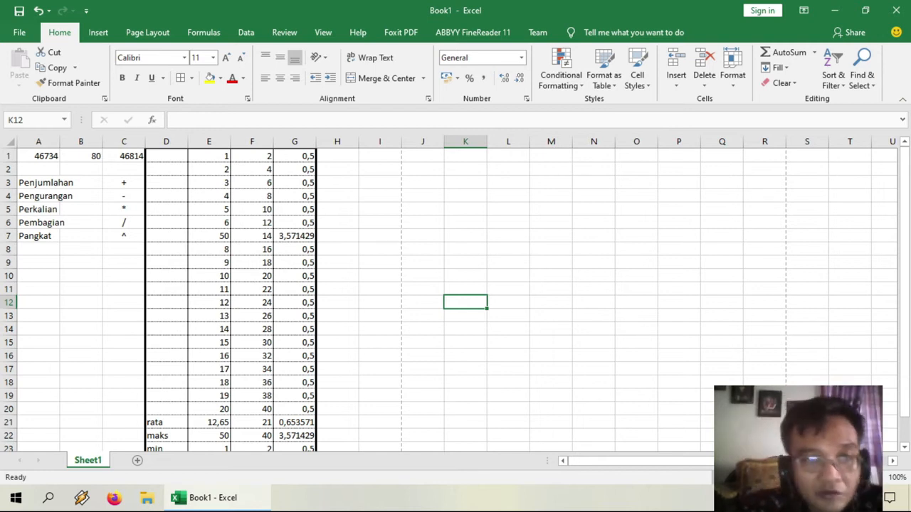
scroll(455, 299, down, 4)
scroll(456, 299, up, 4)
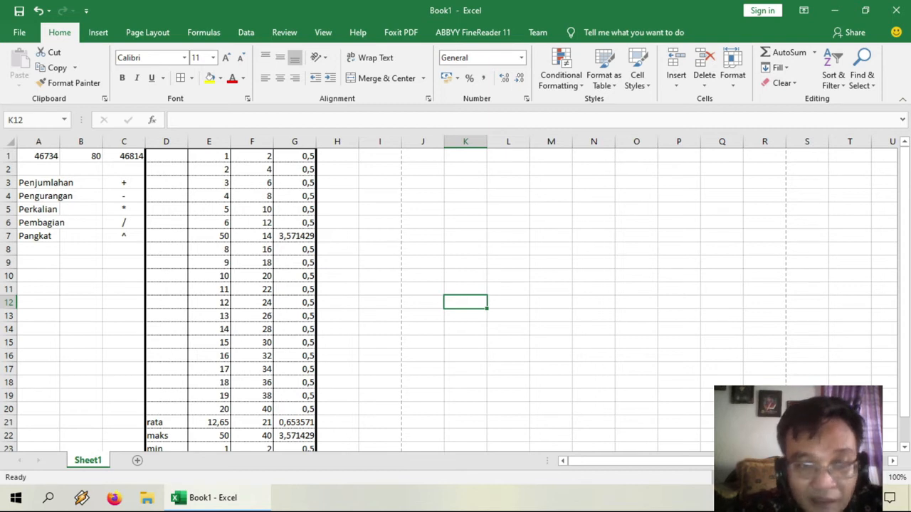
scroll(455, 299, down, 3)
scroll(456, 298, up, 3)
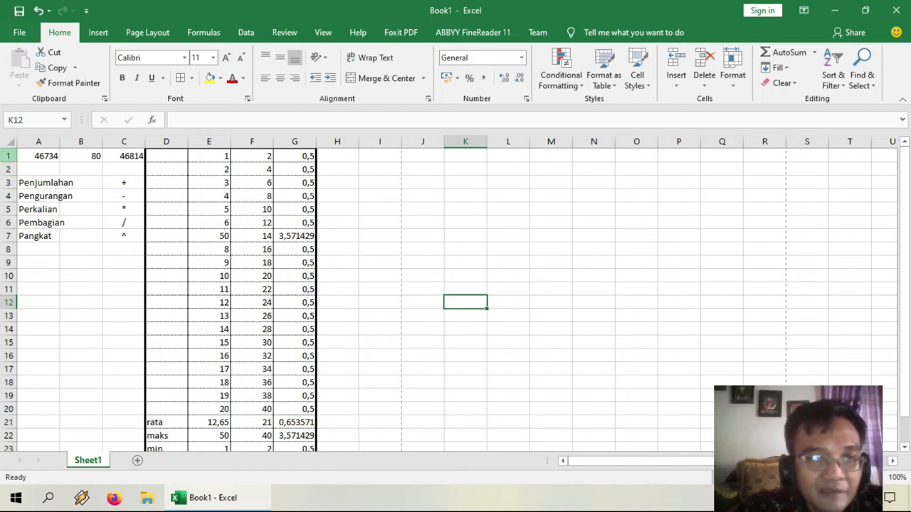
Insert a blank row above row 1
click(9, 156)
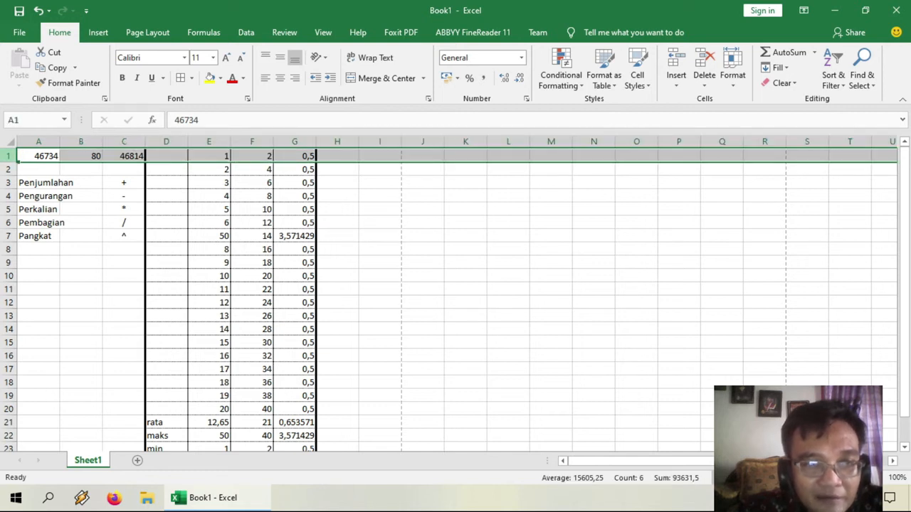
right_click(8, 155)
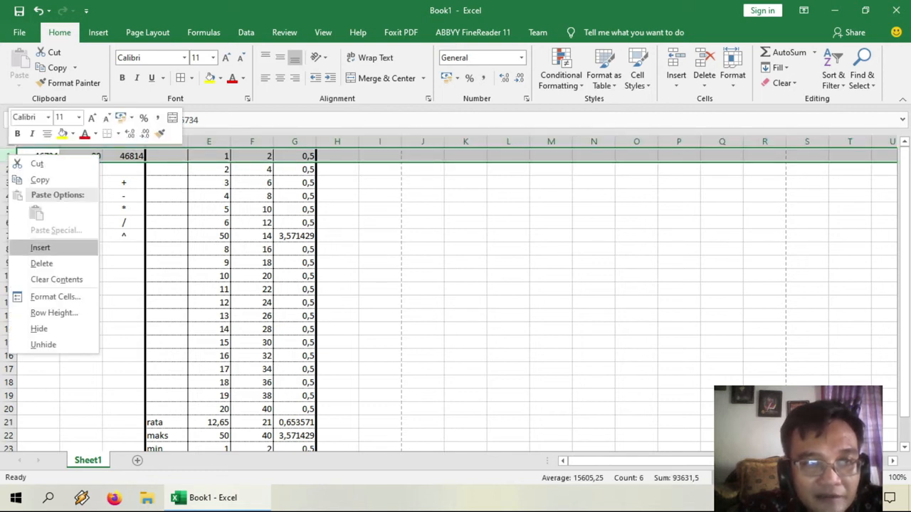
click(45, 247)
Enter the column headings Uraian in D1 and Kol 1 in E1
click(166, 155)
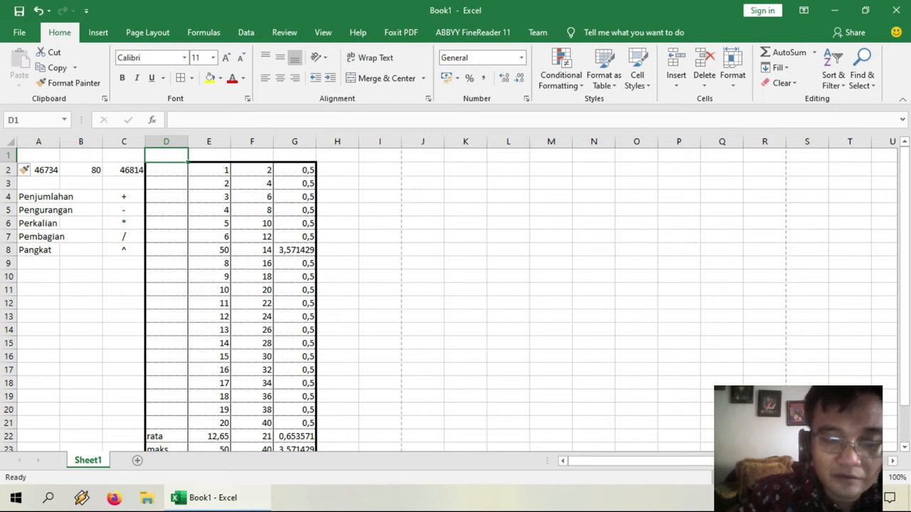
text(Ur)
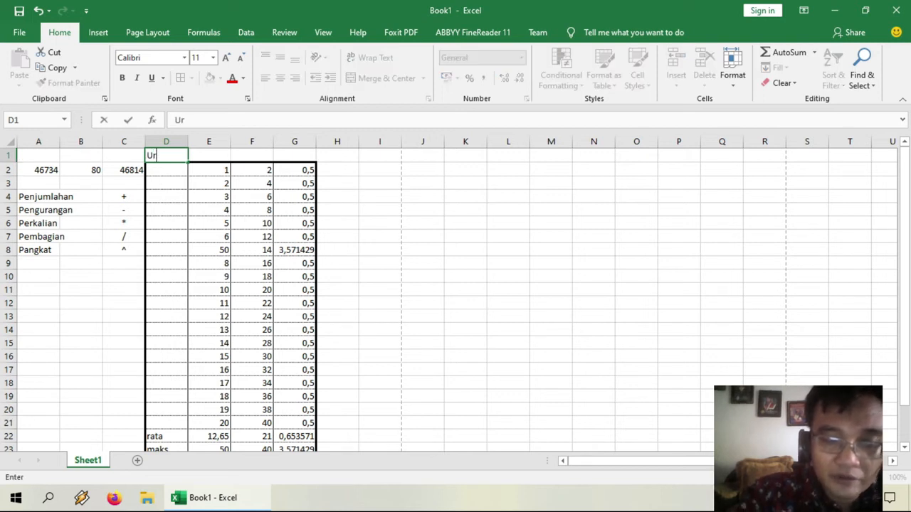
text(aian)
key(Tab)
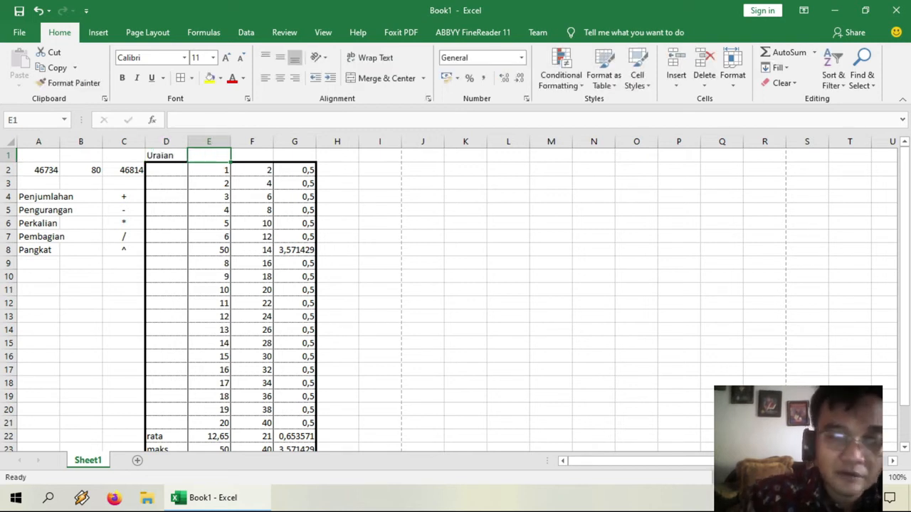
text(Kol 1)
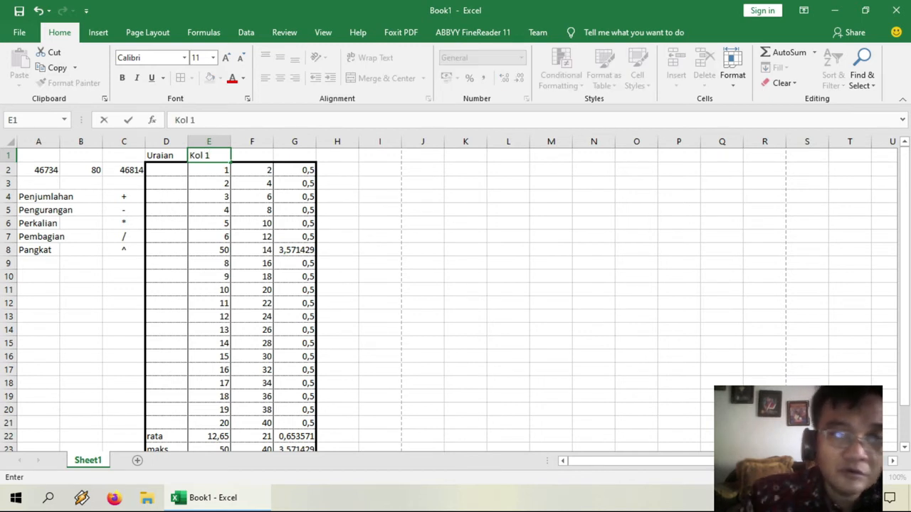
key(Tab)
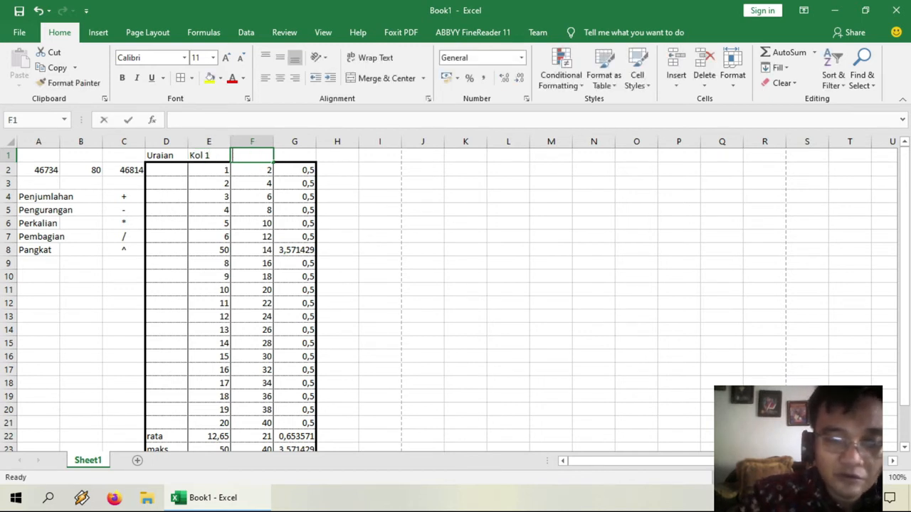
Enter the column headings Kol 2 in F1 and Kol 3 in G1
text(Kol)
key(Tab)
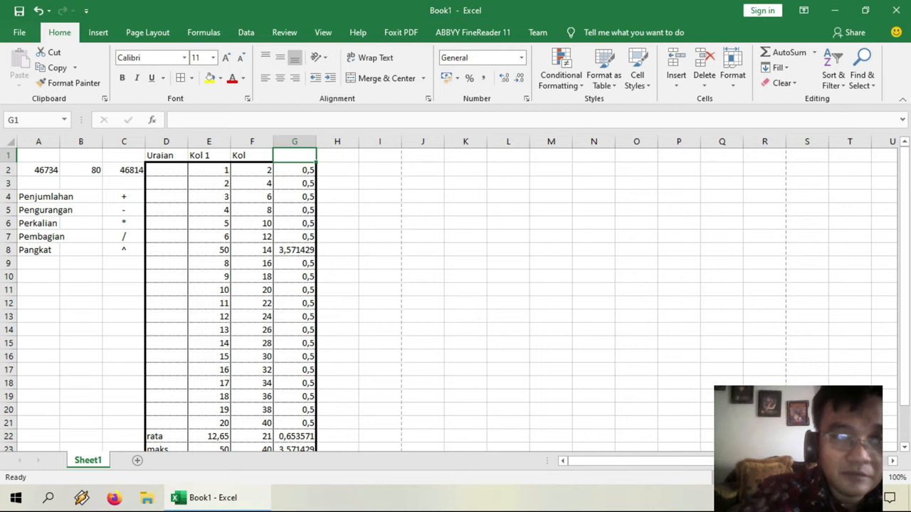
key(Left)
key(F2)
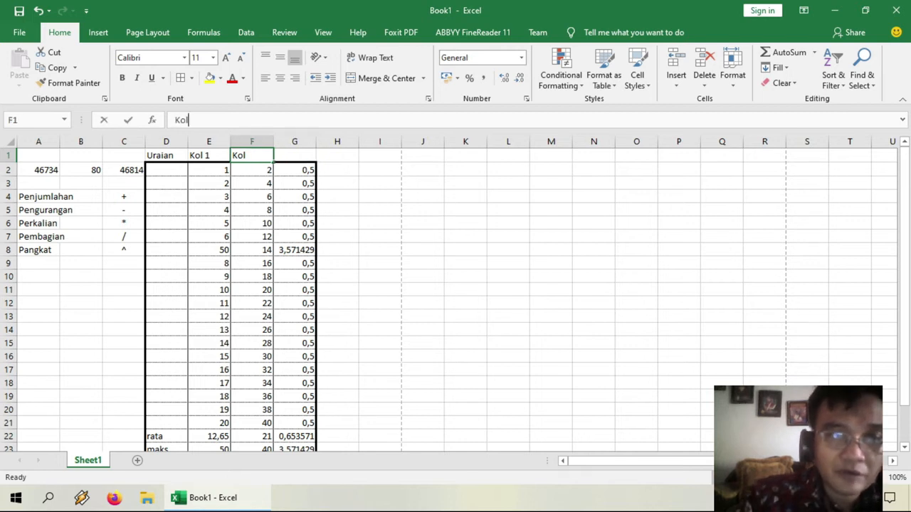
text(2)
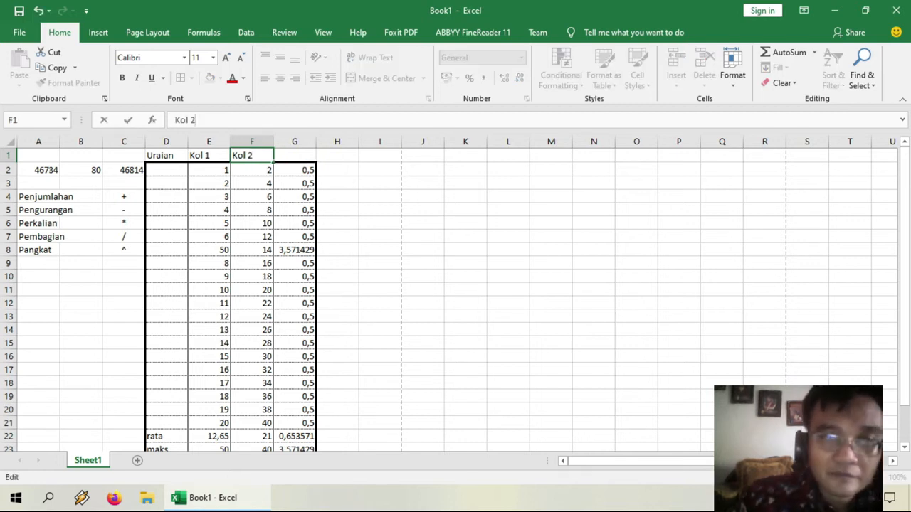
key(Tab)
text(K)
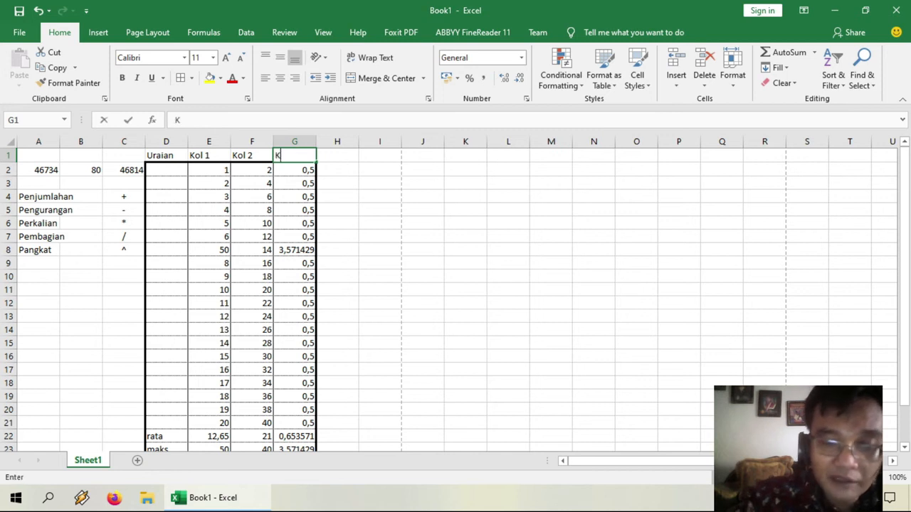
text(ol 3)
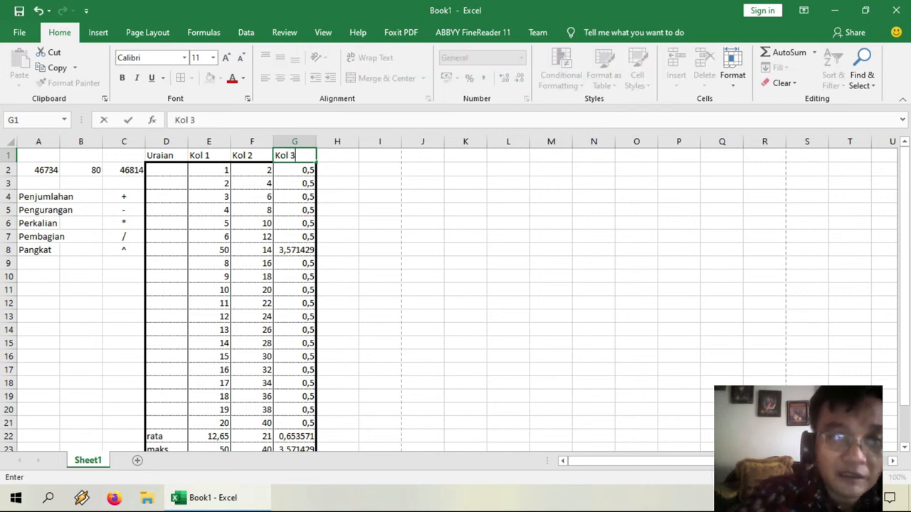
click(423, 197)
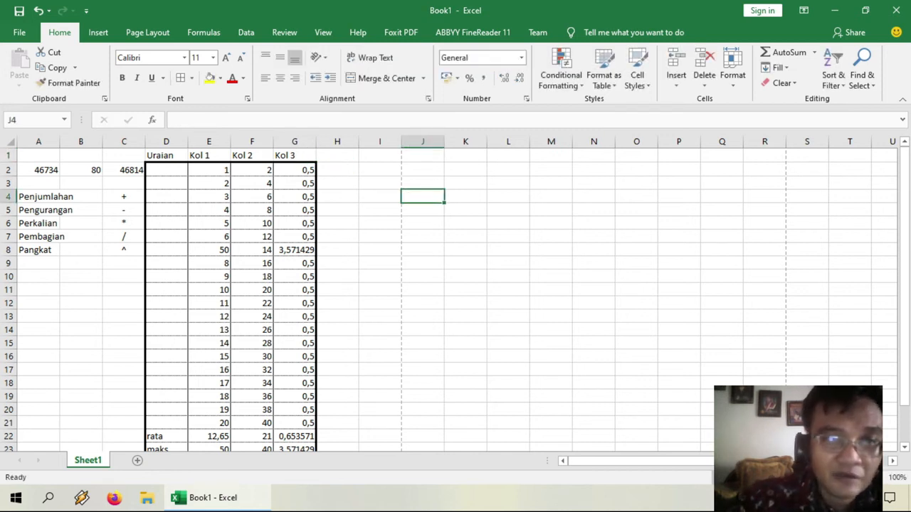
Give the header cells D1:G1 thick solid left, right and top borders and thin solid inner vertical lines
drag(161, 155, 295, 156)
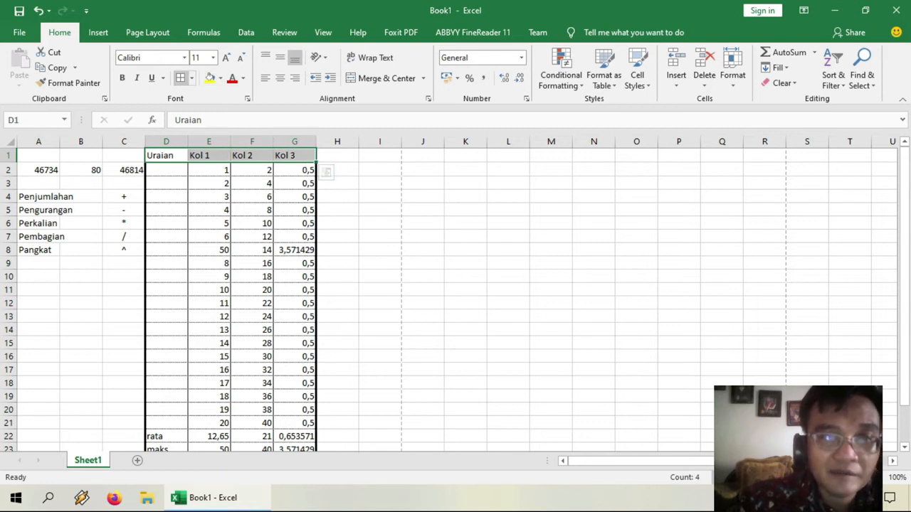
click(181, 78)
click(504, 296)
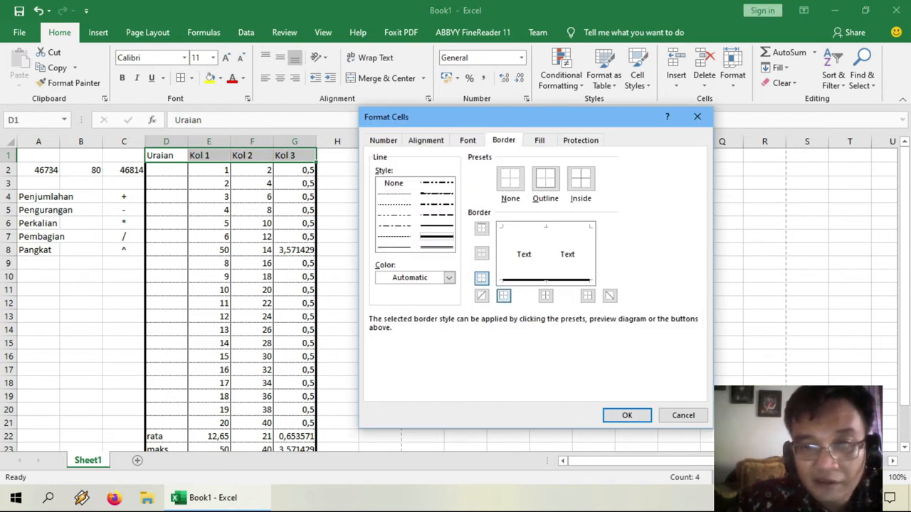
click(587, 295)
click(482, 228)
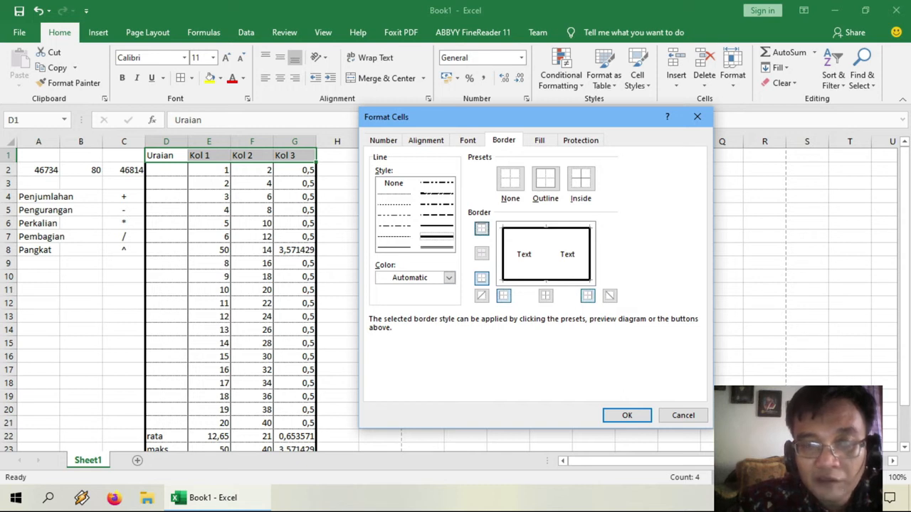
click(546, 296)
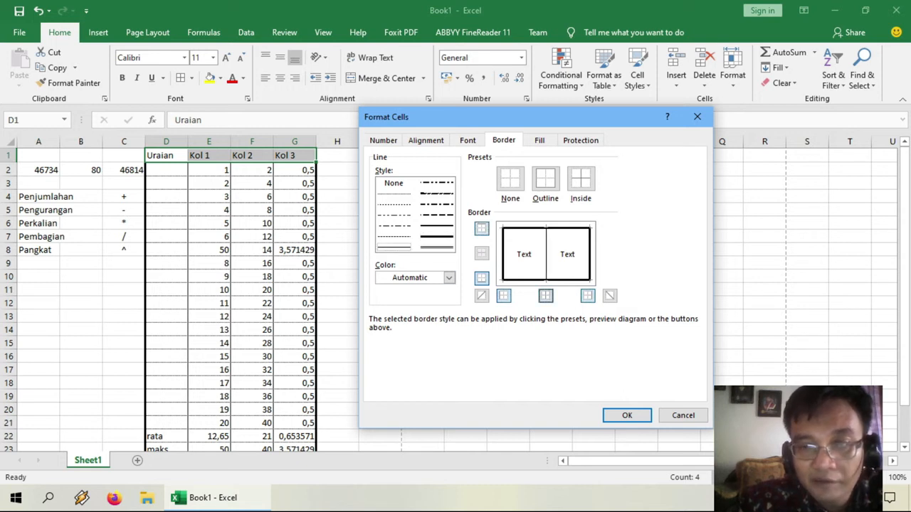
click(627, 416)
click(422, 264)
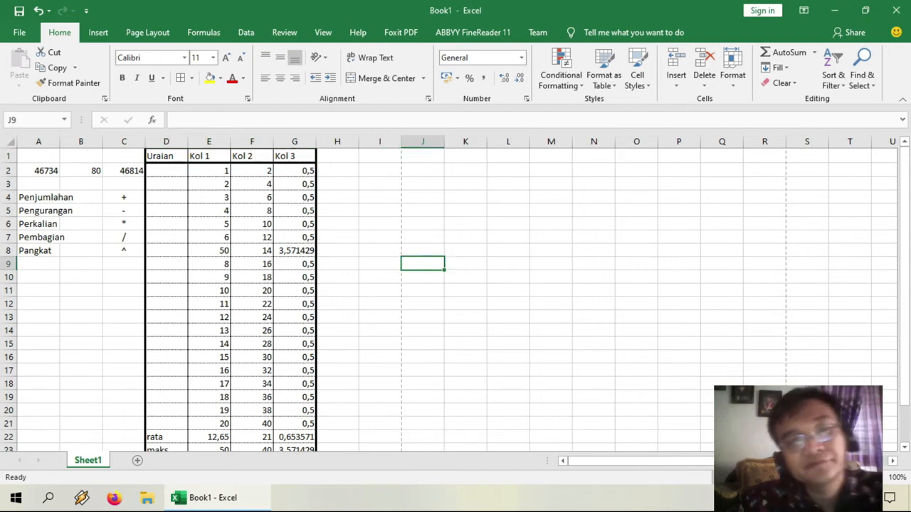
Make the header text in D1:G1 bold and center it horizontally
drag(167, 156, 295, 157)
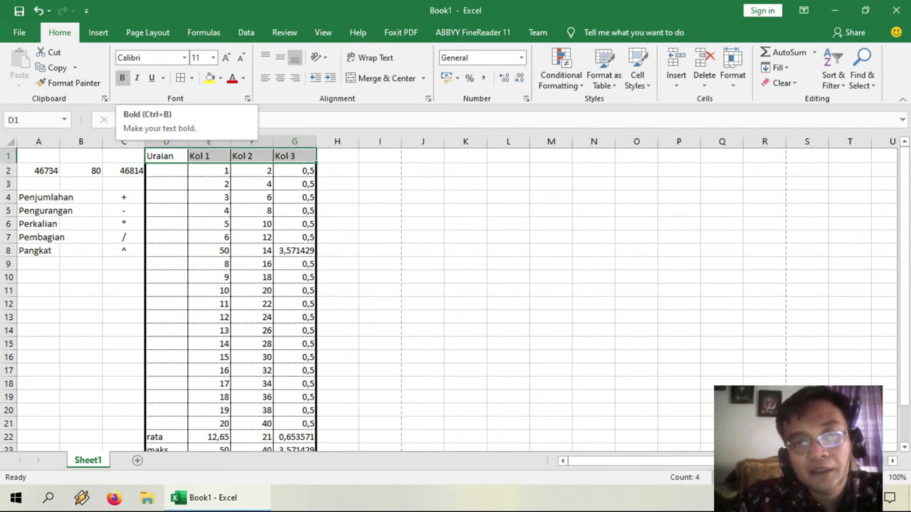
click(122, 78)
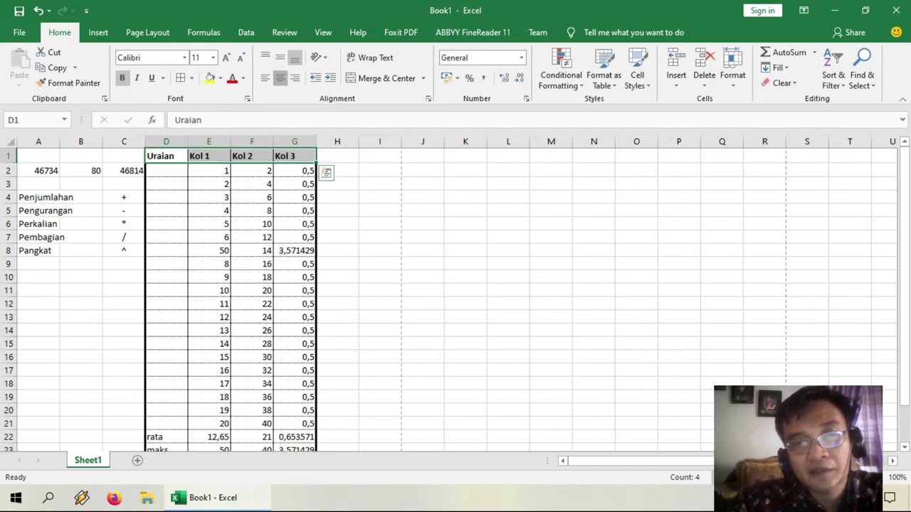
click(279, 78)
click(379, 249)
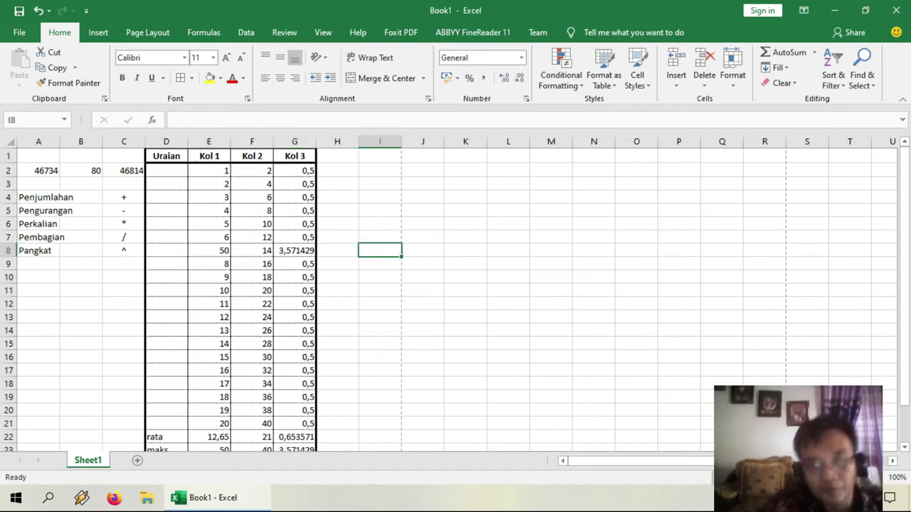
Make the labels rata, maks and min in D22:D24 bold
scroll(455, 298, down, 3)
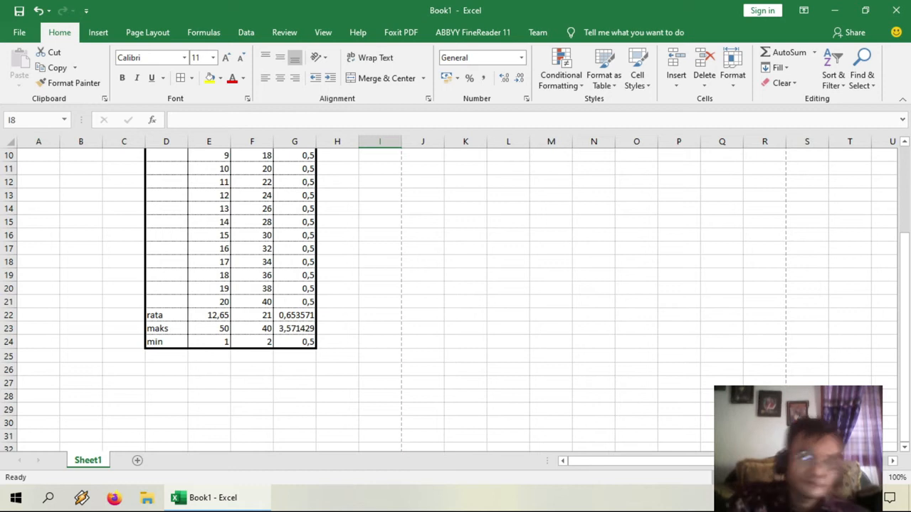
drag(166, 315, 165, 342)
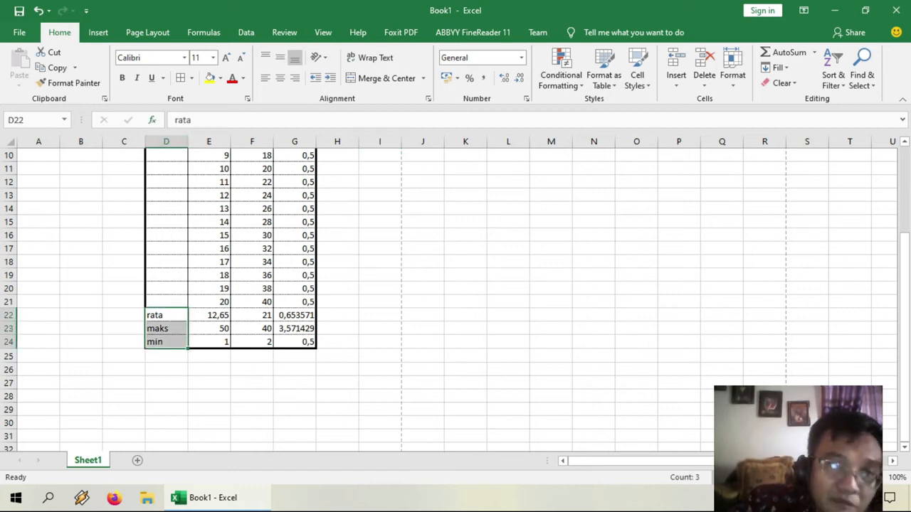
click(122, 78)
click(337, 288)
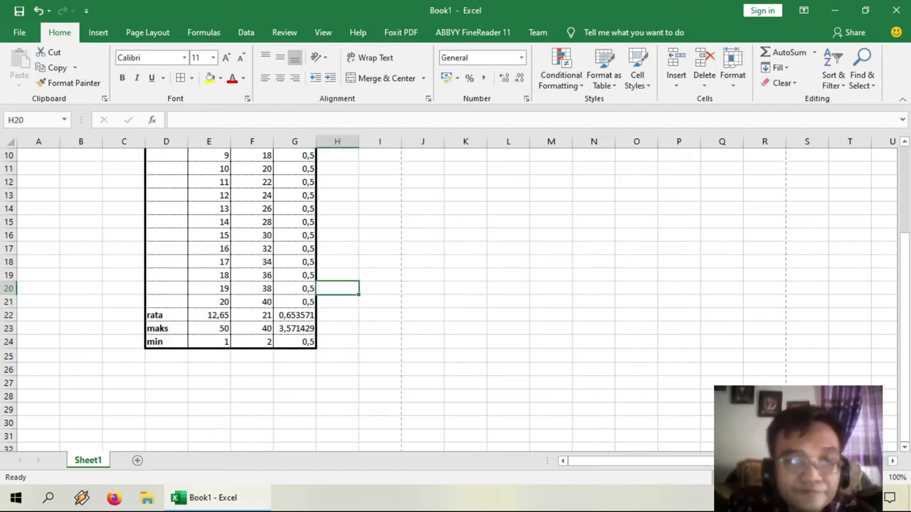
scroll(455, 299, up, 3)
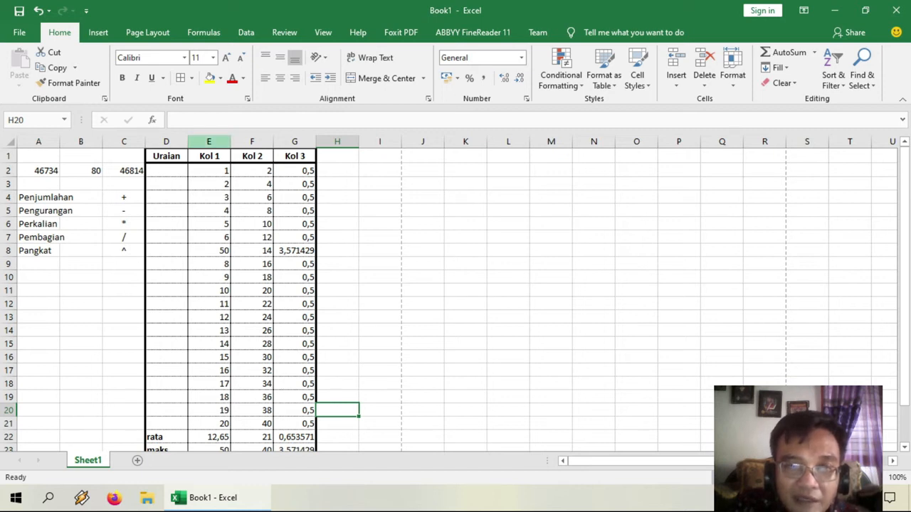
click(209, 156)
click(295, 171)
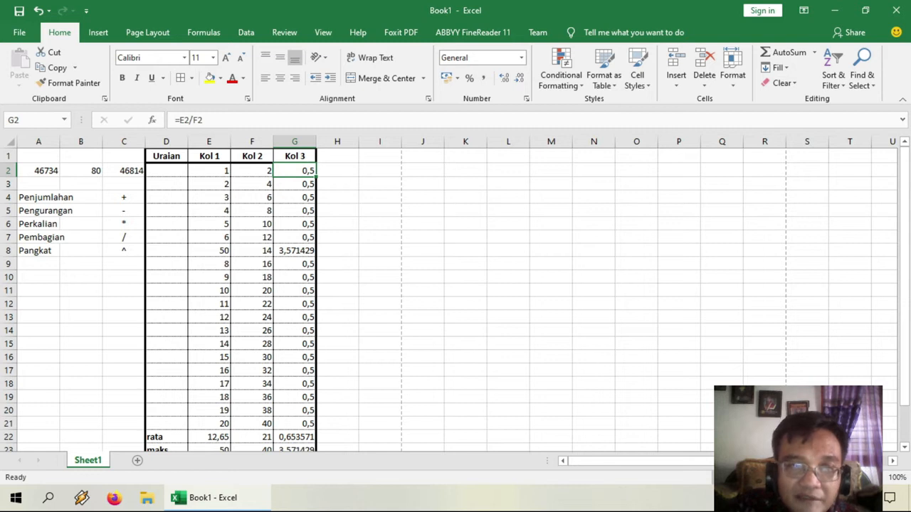
click(209, 142)
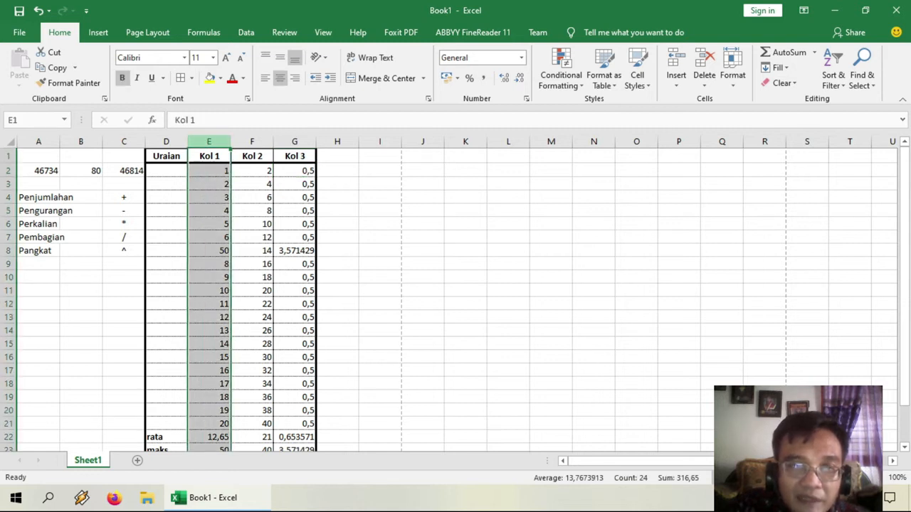
click(209, 156)
click(209, 185)
click(209, 142)
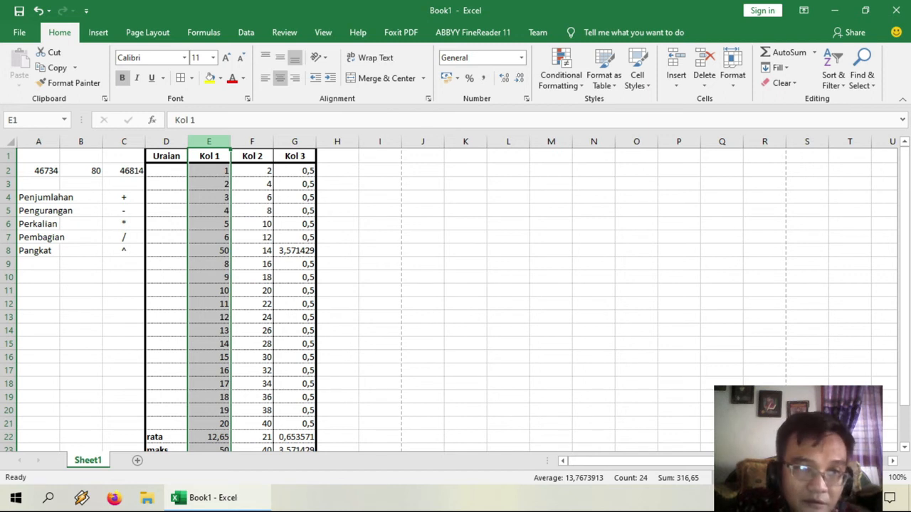
click(210, 198)
Hide column E, which holds the Kol 1 values
click(209, 142)
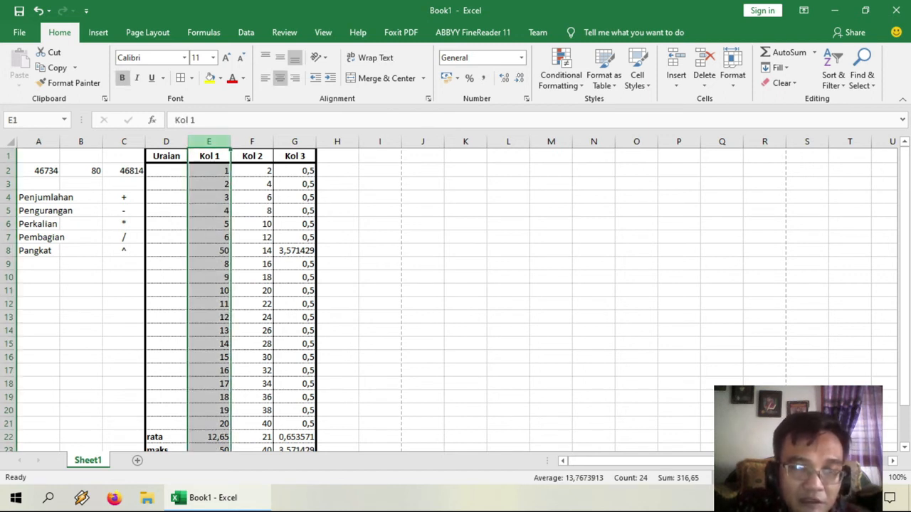
right_click(218, 143)
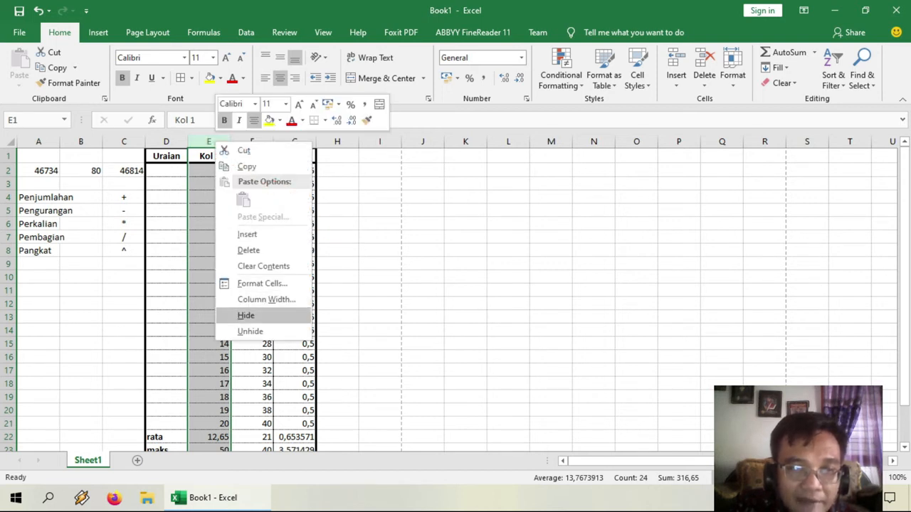
click(247, 316)
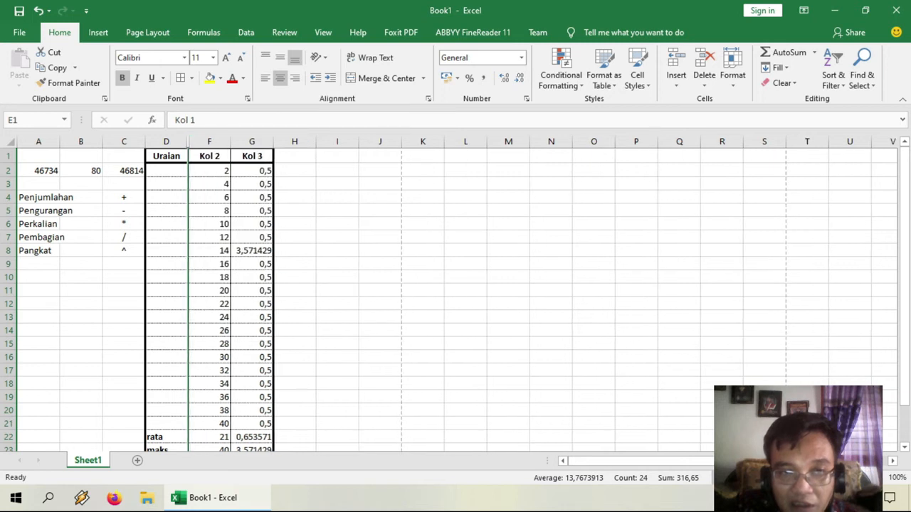
click(337, 278)
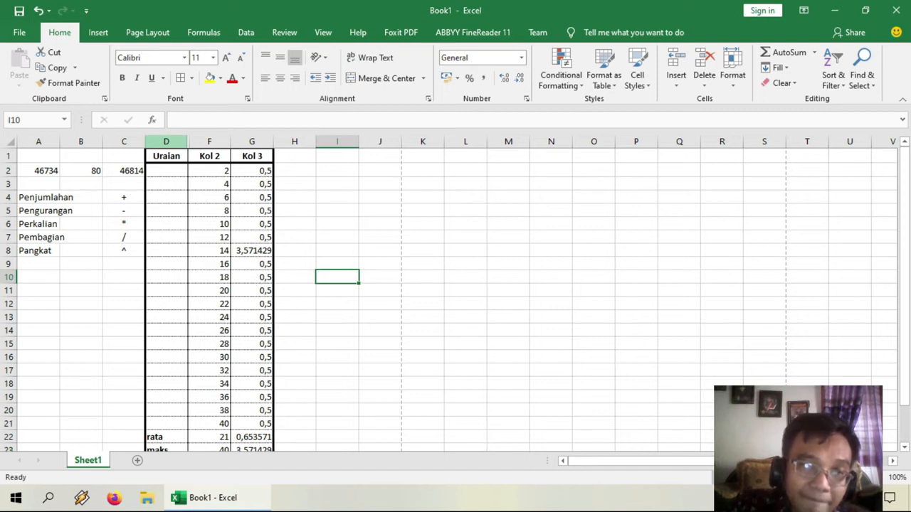
drag(166, 142, 209, 141)
click(166, 224)
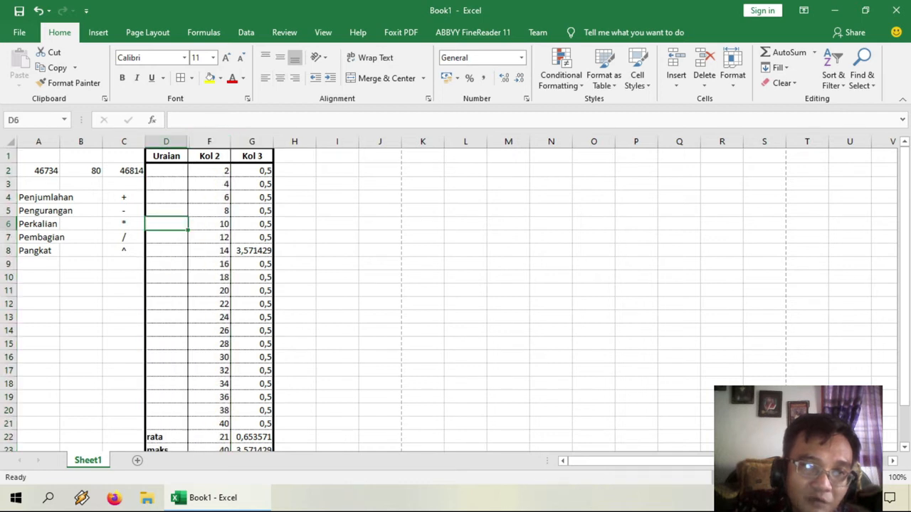
Unhide column E between columns D and F
drag(166, 171, 209, 171)
drag(171, 142, 216, 142)
right_click(213, 141)
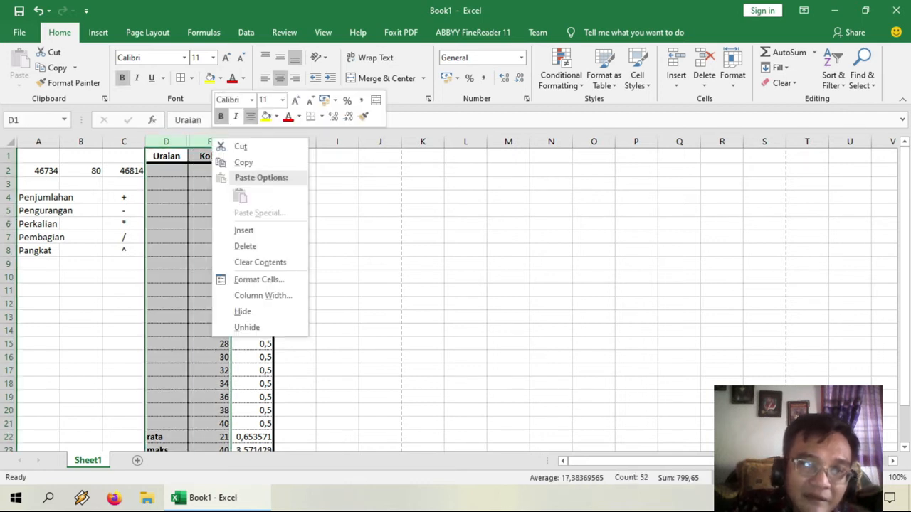
click(247, 328)
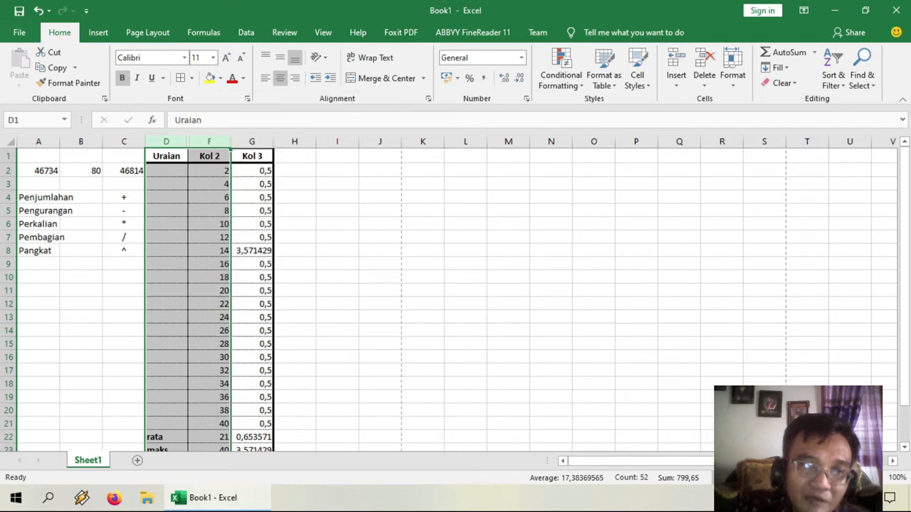
click(252, 317)
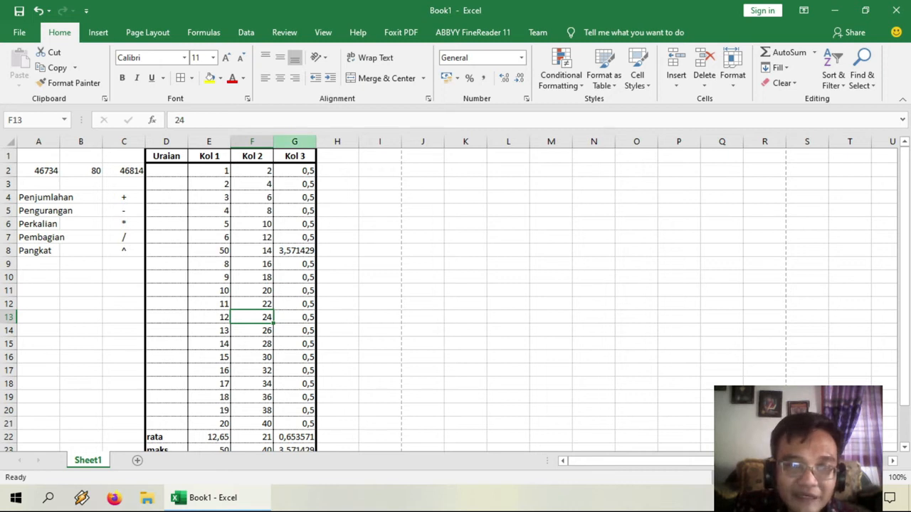
Hide column G, which holds the Kol 3 values
click(295, 142)
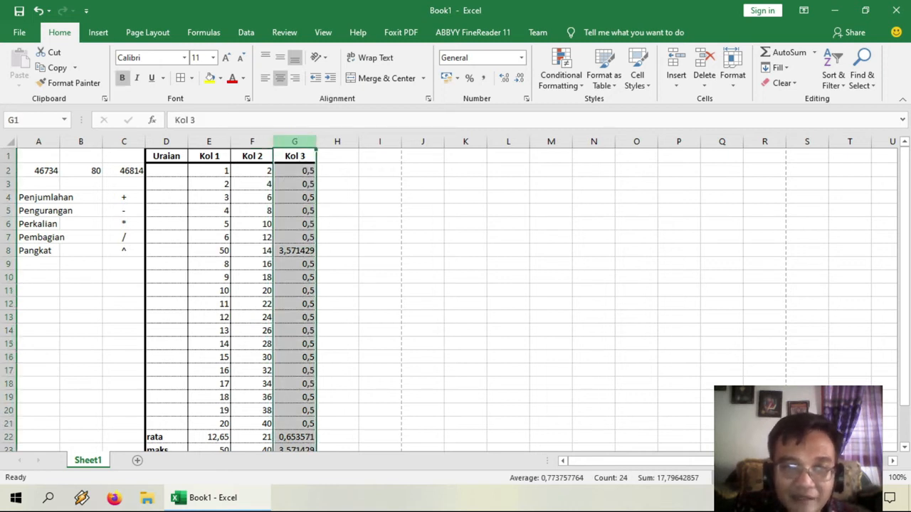
right_click(294, 143)
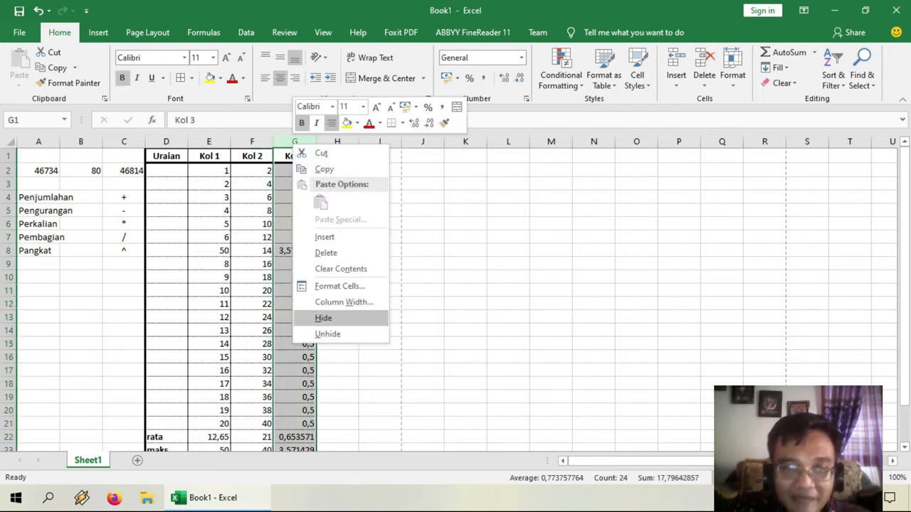
click(323, 318)
click(337, 330)
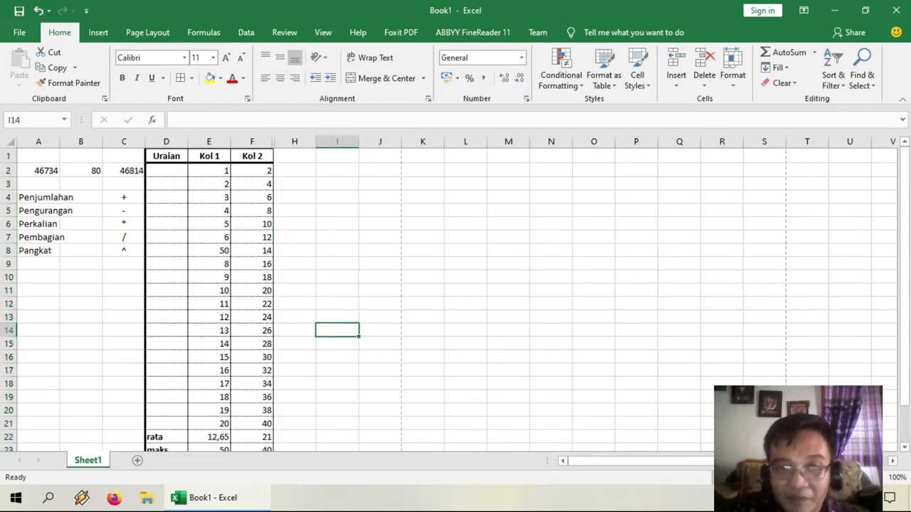
Unhide column G between columns F and H
drag(252, 142, 294, 142)
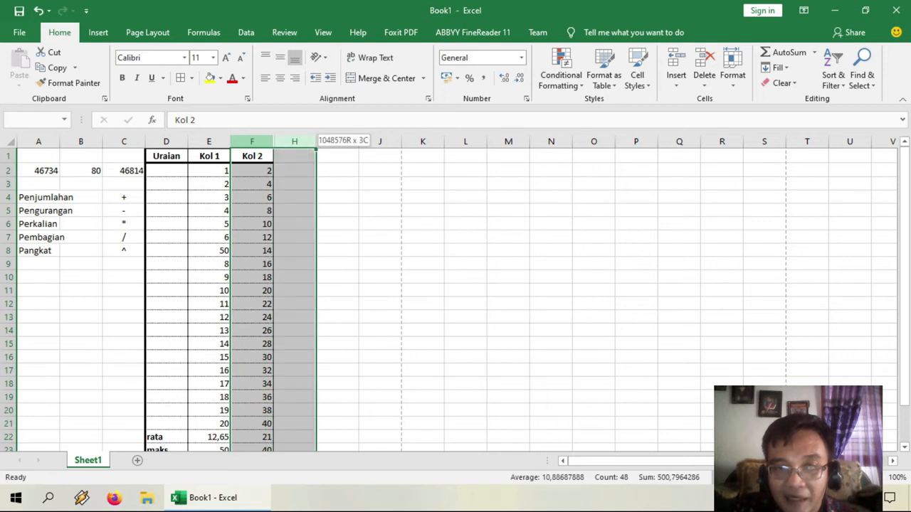
right_click(292, 143)
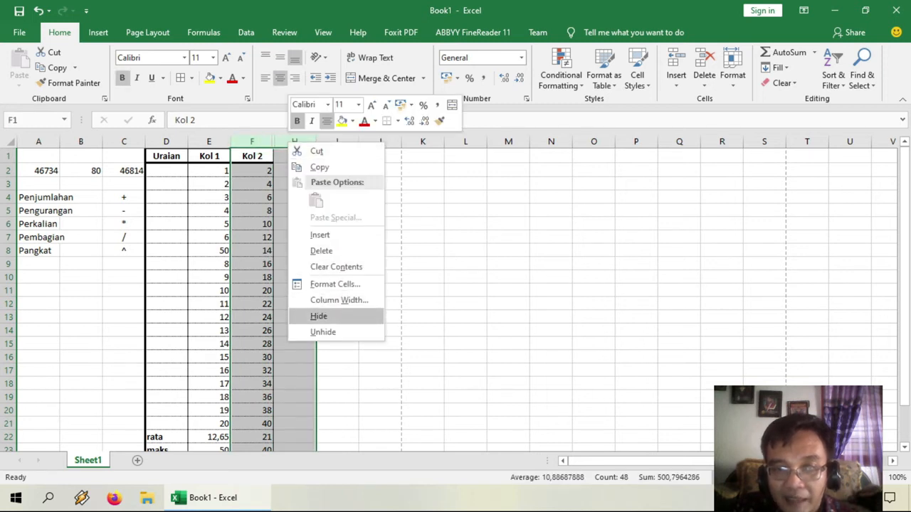
click(322, 332)
click(338, 317)
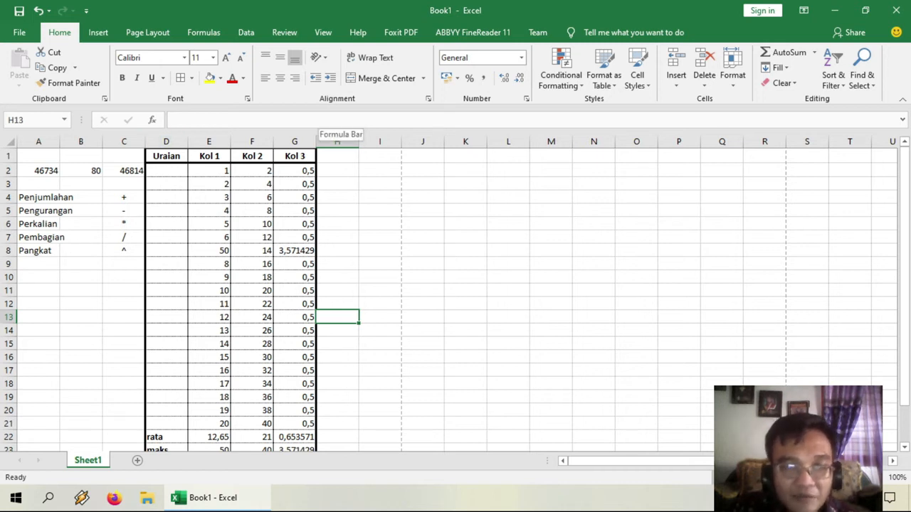
Hide row 22, which holds the rata averages
scroll(448, 300, down, 3)
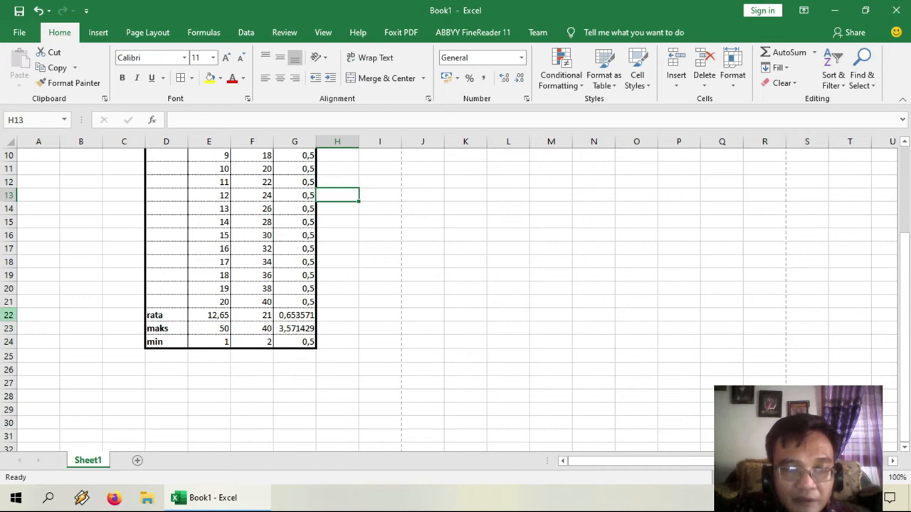
click(8, 315)
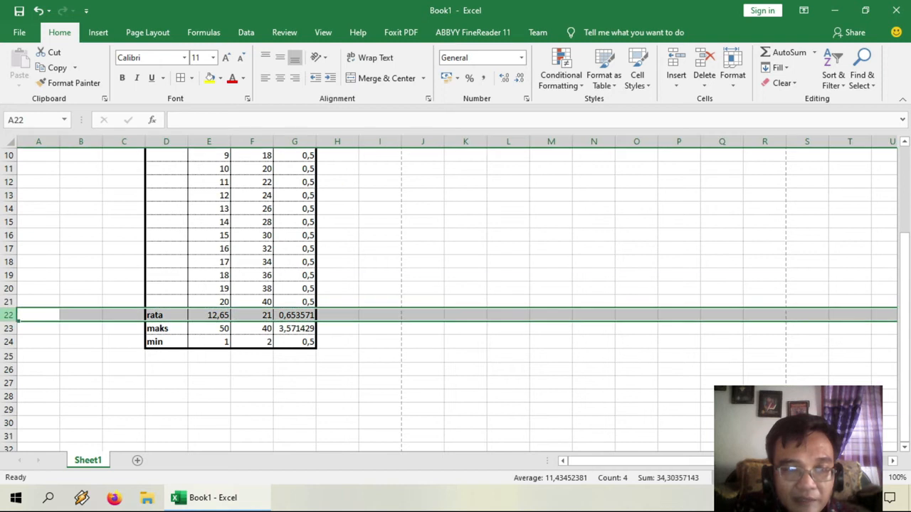
right_click(16, 319)
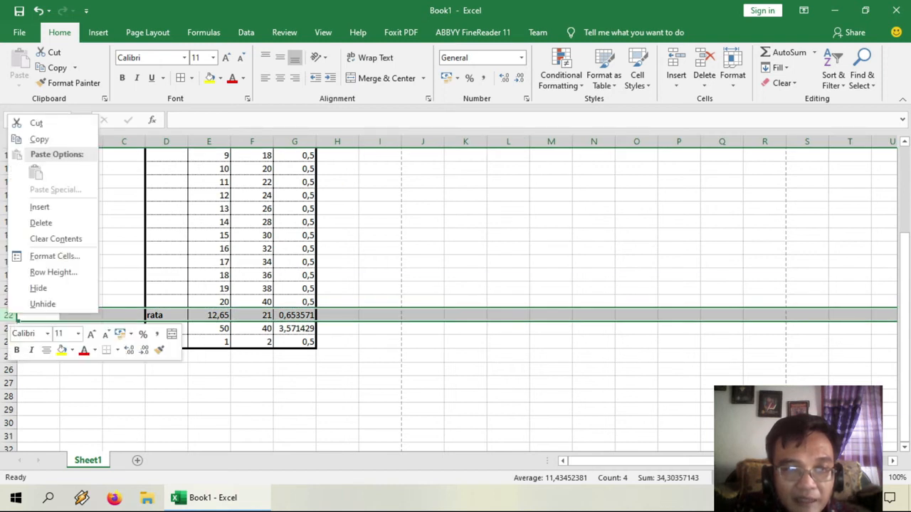
click(38, 288)
click(208, 396)
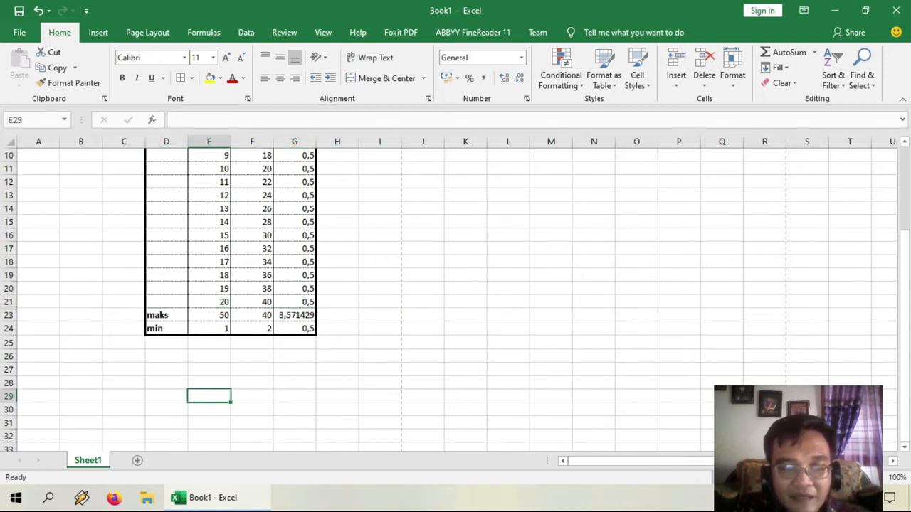
Check the print preview of the sheet with row 22 hidden, and return to the worksheet
click(19, 32)
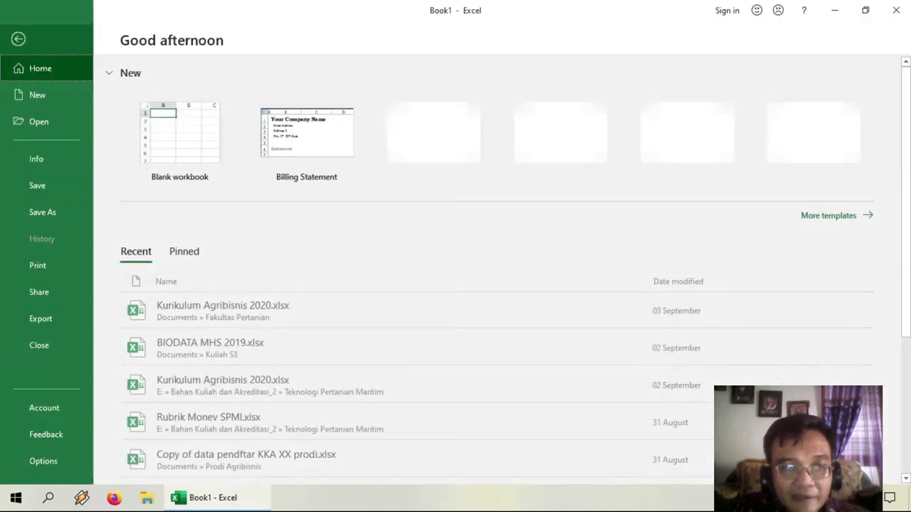
click(38, 264)
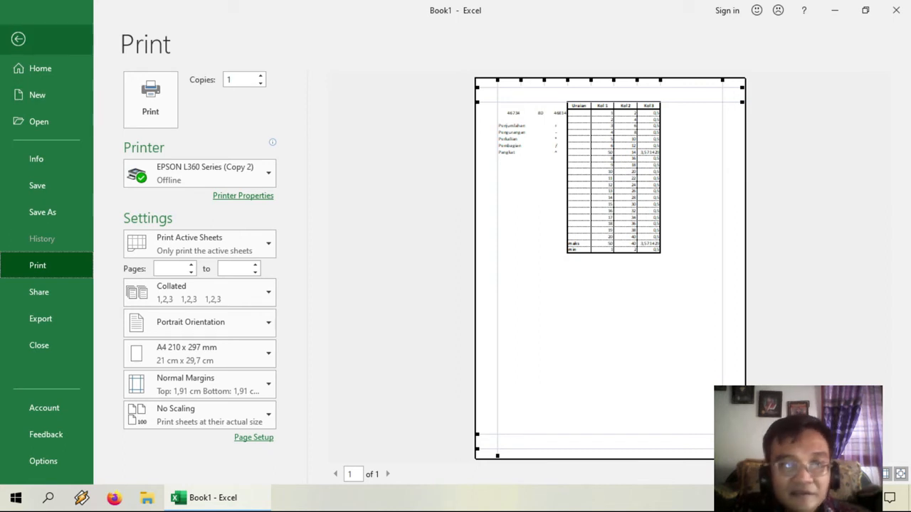
click(19, 38)
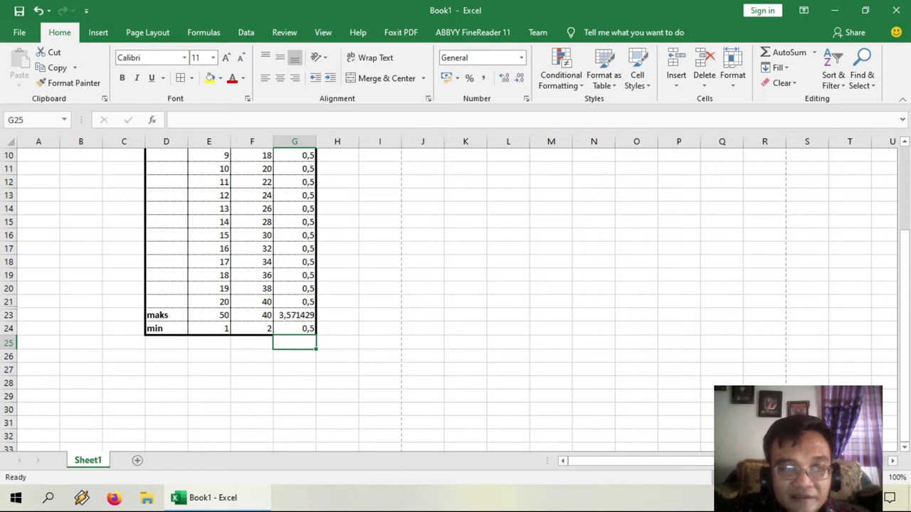
Unhide row 22 between rows 21 and 23
drag(9, 302, 9, 315)
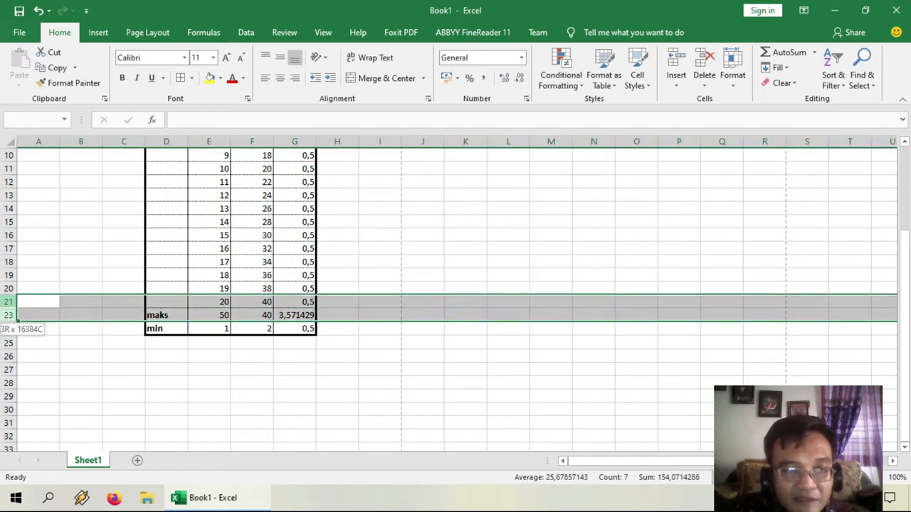
right_click(9, 317)
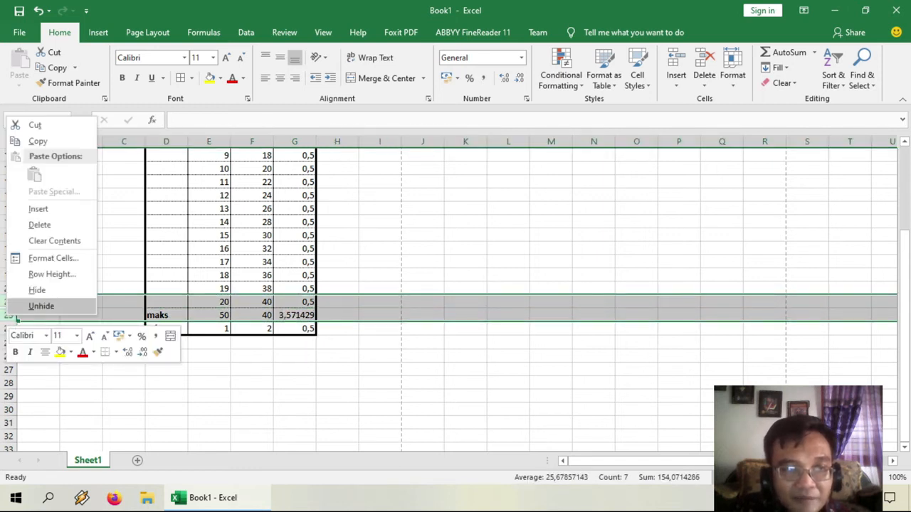
click(41, 306)
click(423, 356)
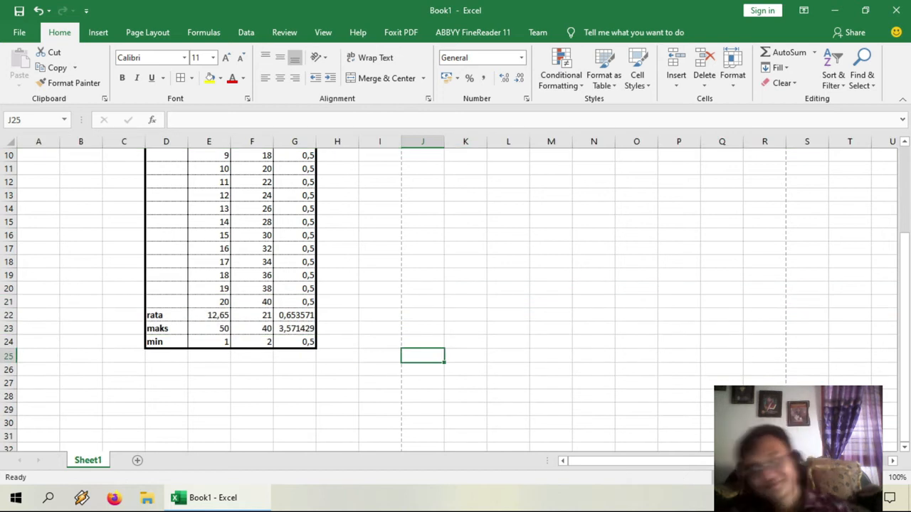
Conceal the Kol 3 average in G22 by setting its font color to white
scroll(455, 299, up, 3)
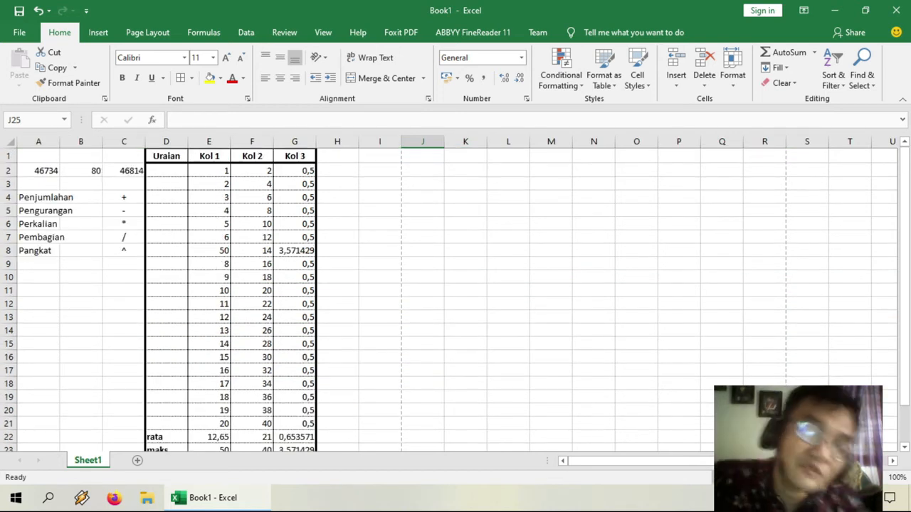
scroll(455, 299, down, 4)
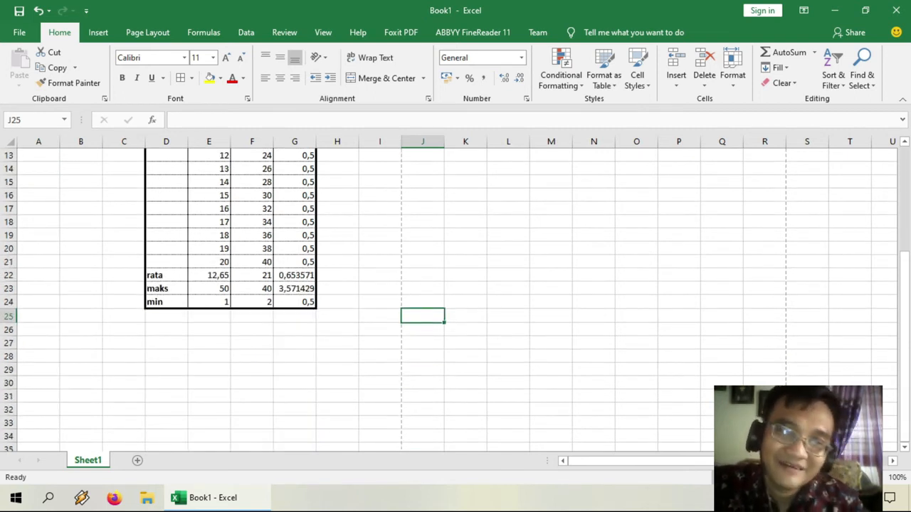
click(294, 276)
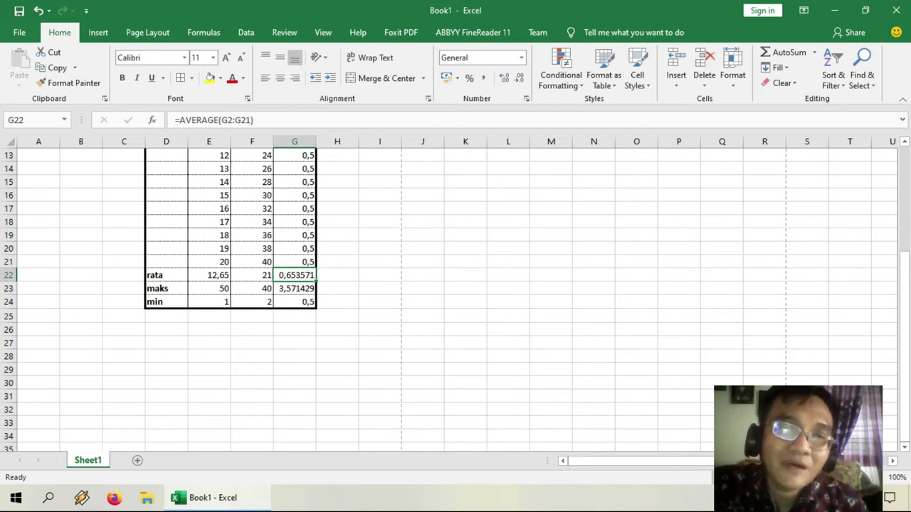
click(243, 77)
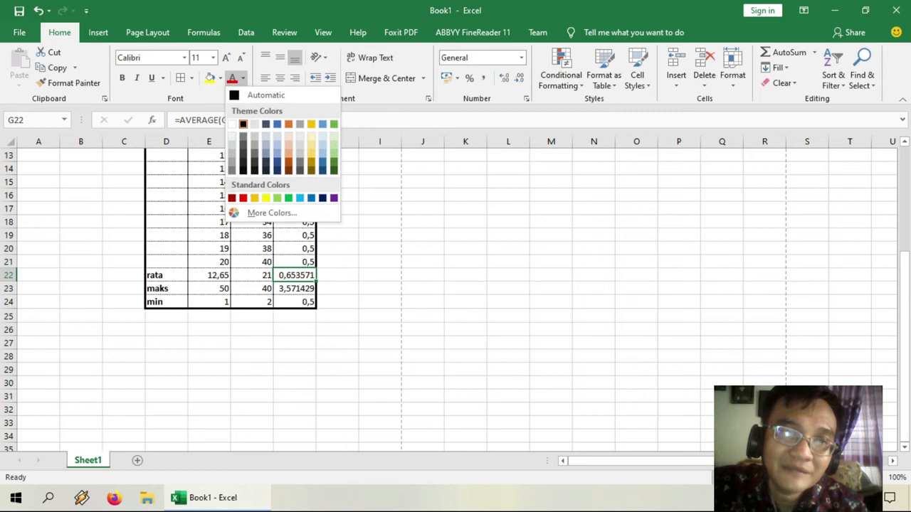
click(232, 124)
click(423, 289)
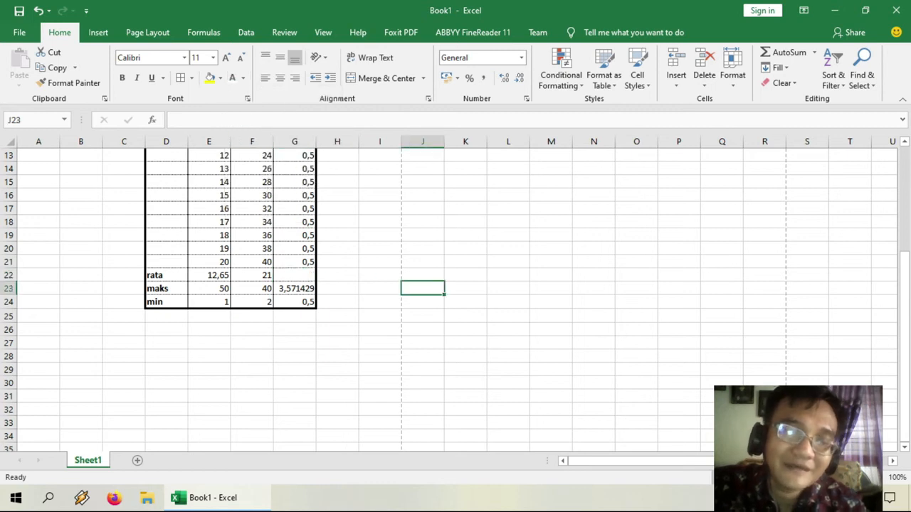
Set the font color of G22 back to Automatic
click(295, 276)
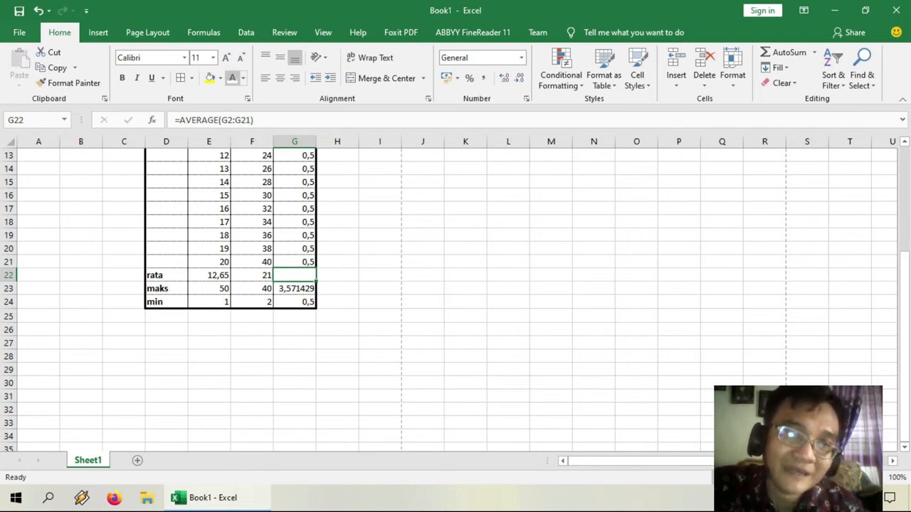
click(243, 78)
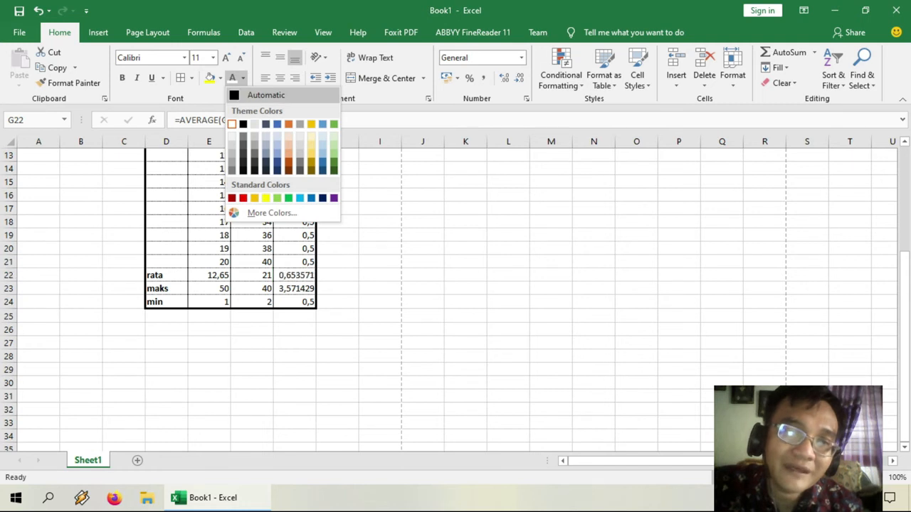
click(267, 95)
click(380, 289)
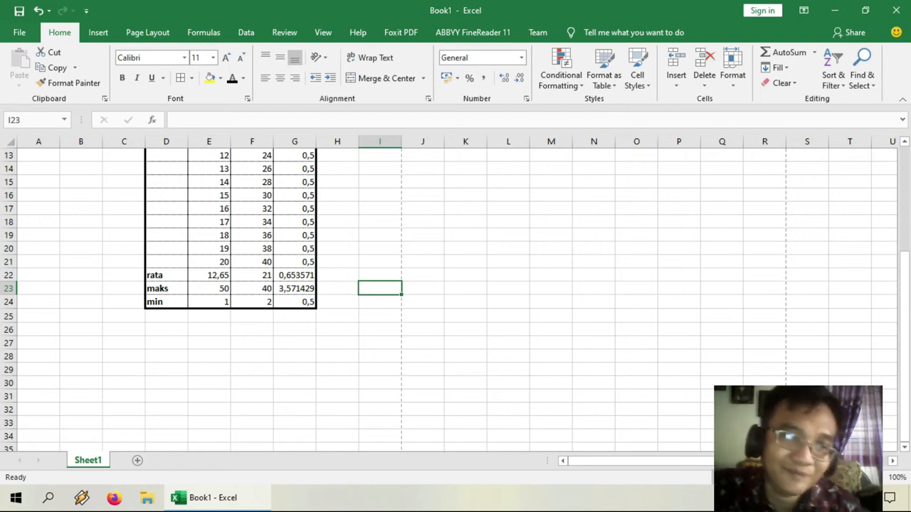
Set the font color of the Kol 3 average in G22 to white again
click(294, 275)
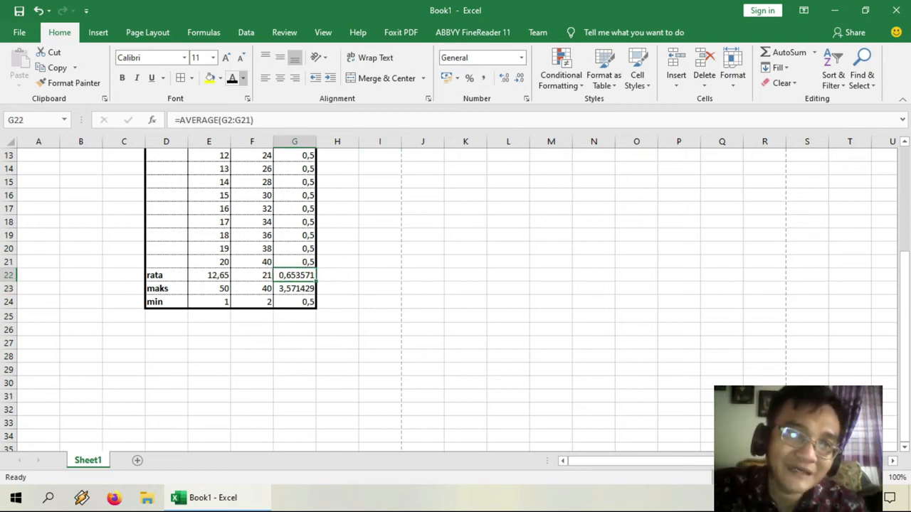
click(242, 78)
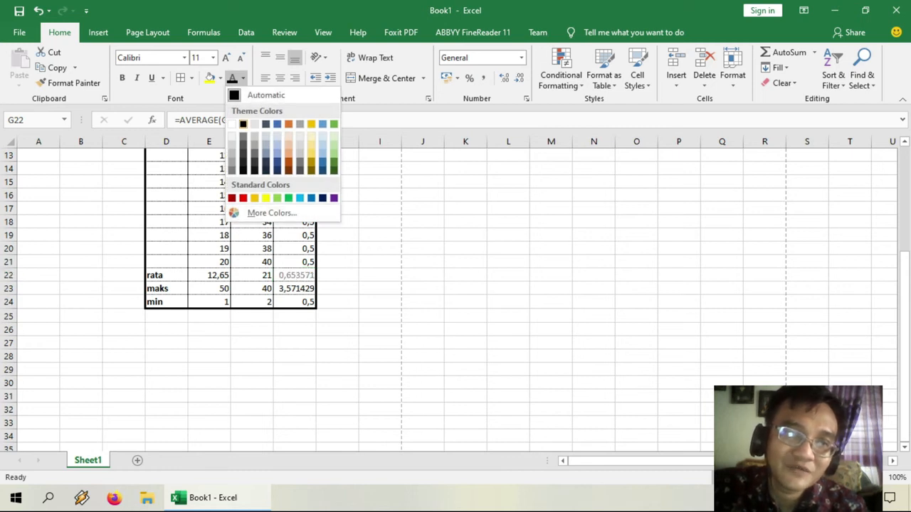
click(232, 123)
click(380, 262)
Set the font color of F16 to white and check the underlying contents of F16 and G22
click(252, 196)
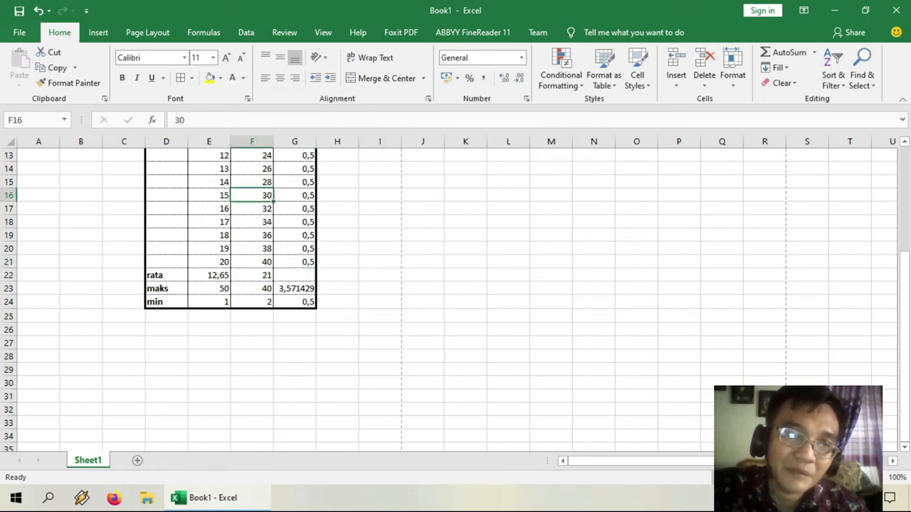
right_click(258, 195)
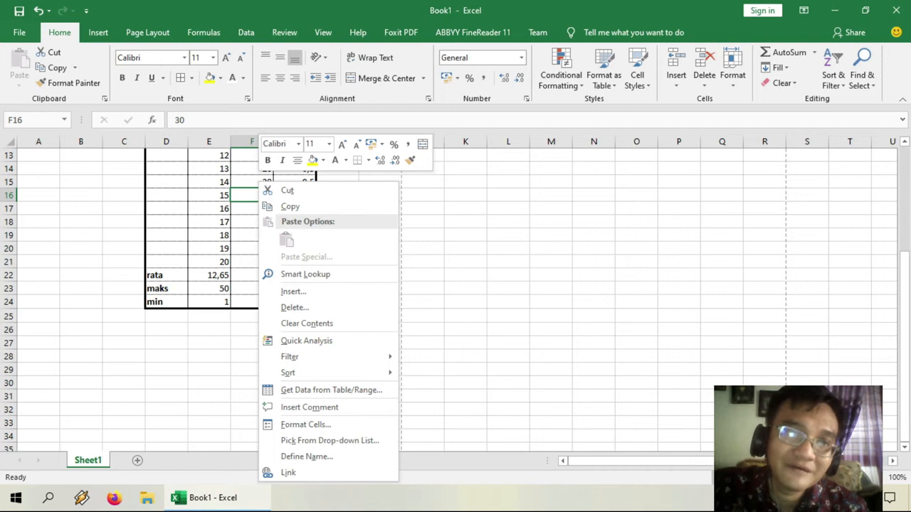
click(232, 78)
click(337, 182)
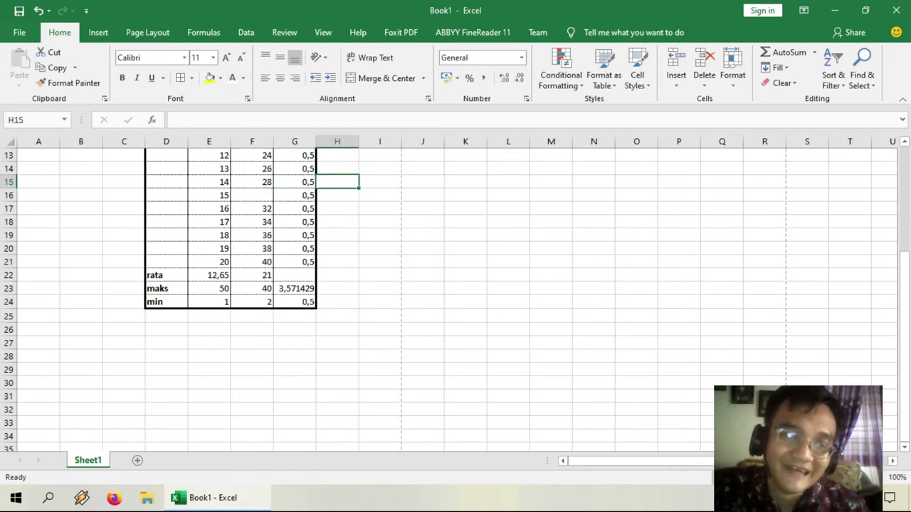
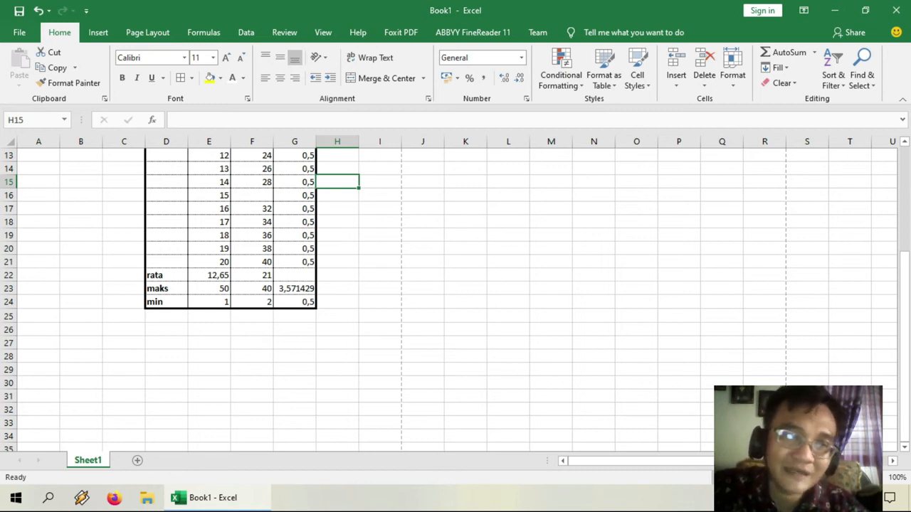
click(252, 195)
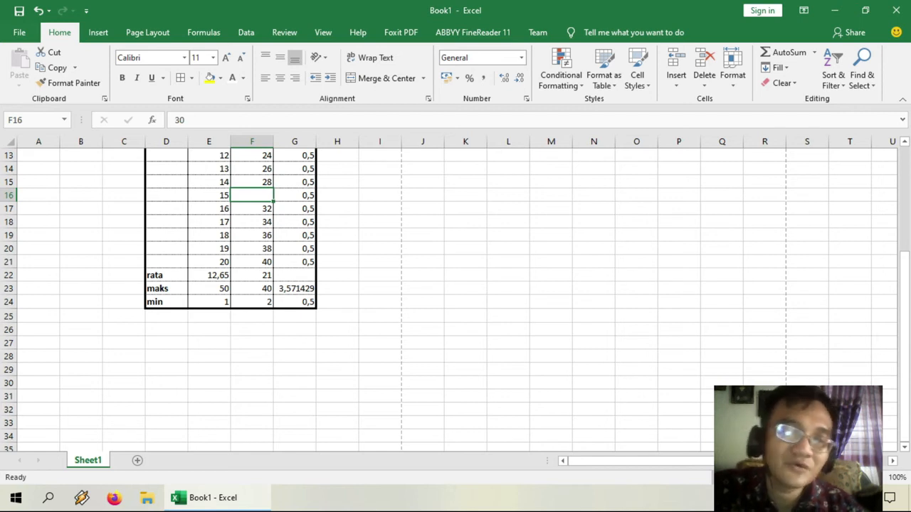
click(294, 276)
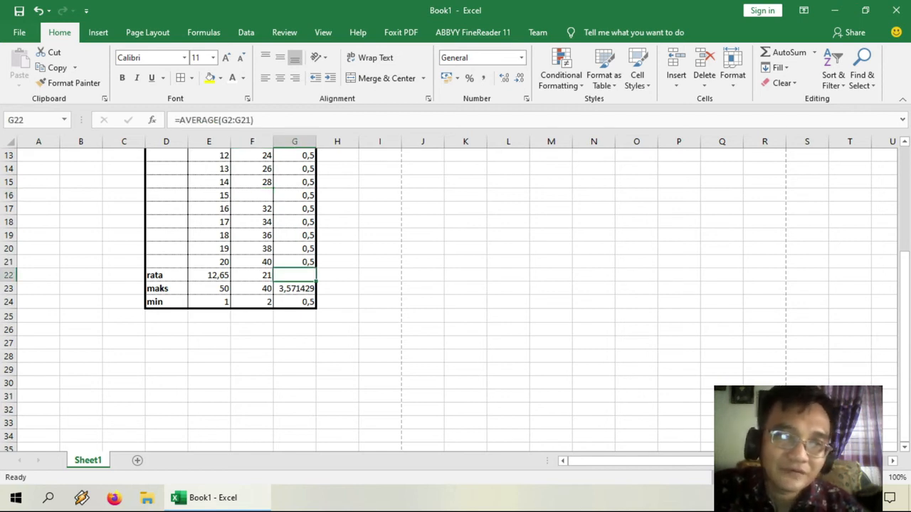
Compare the underlying contents of white-font cell F16 with the empty cells beside the table
click(252, 196)
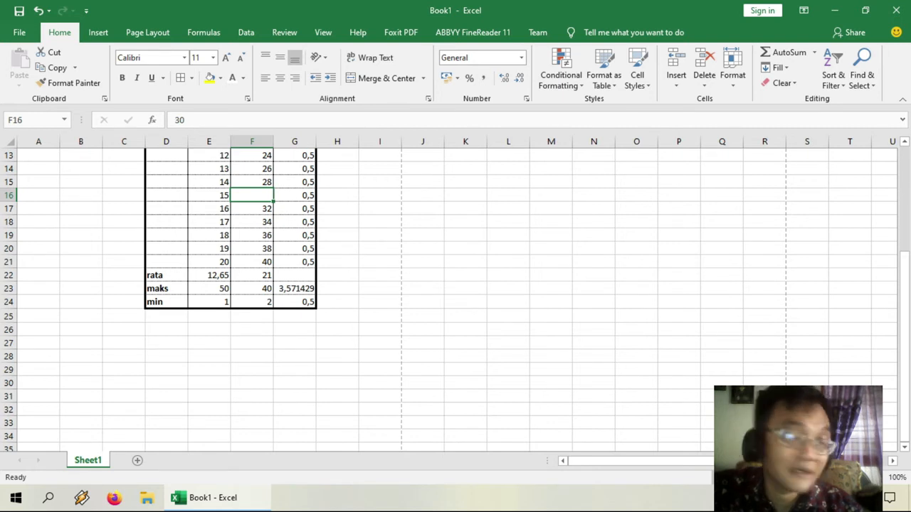
click(380, 222)
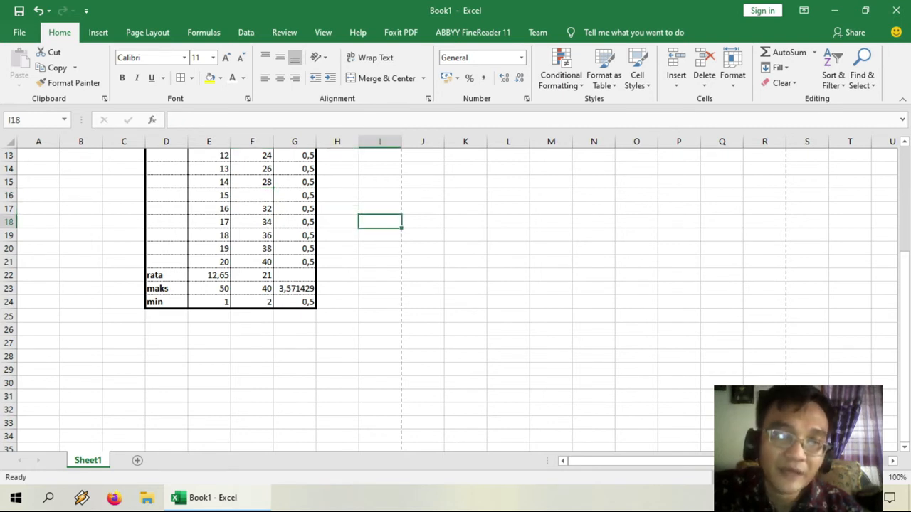
click(252, 195)
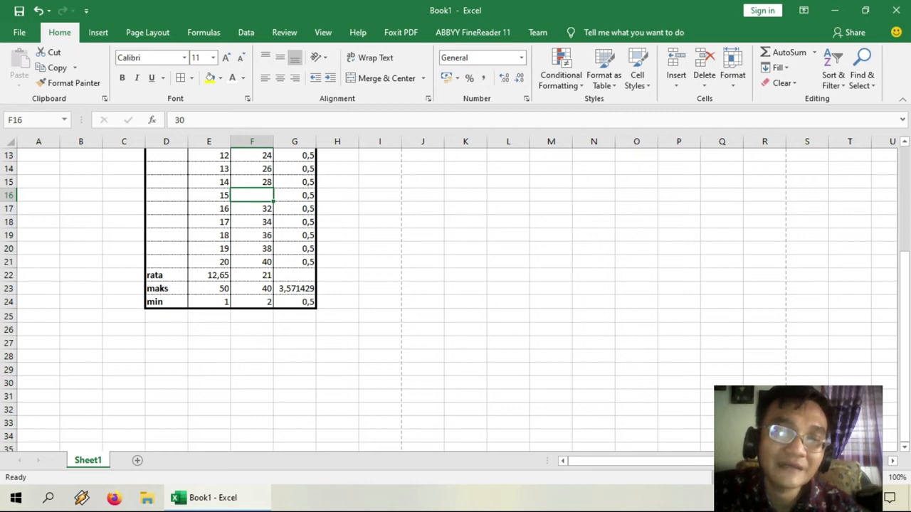
click(337, 195)
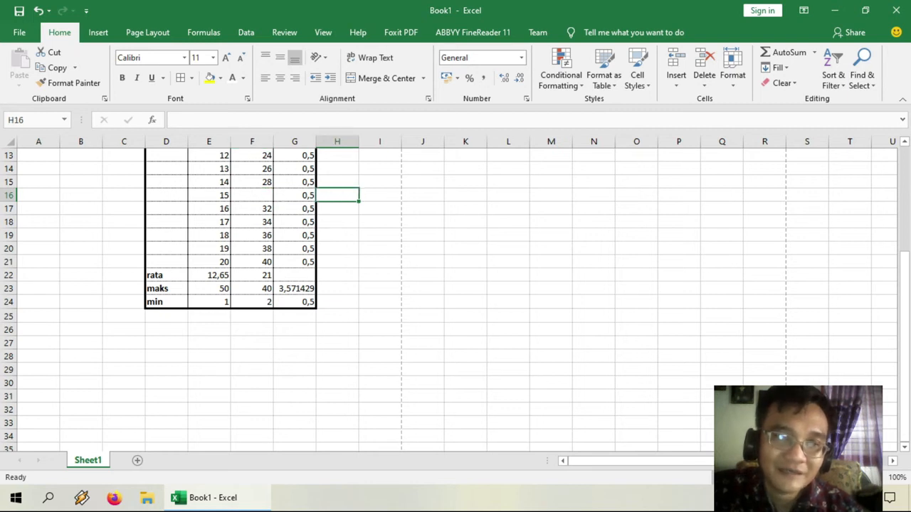
Insert a comment reading "Ada nilainya" on cell F16
click(252, 196)
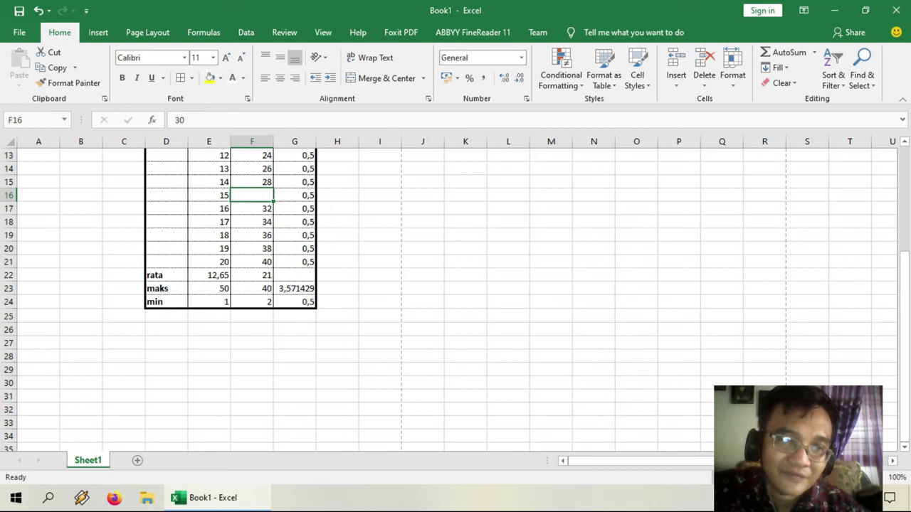
right_click(252, 196)
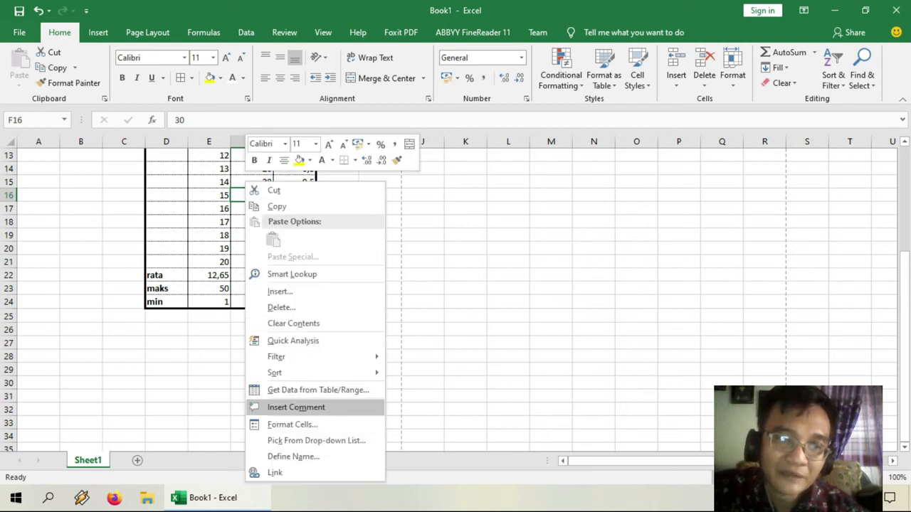
click(296, 407)
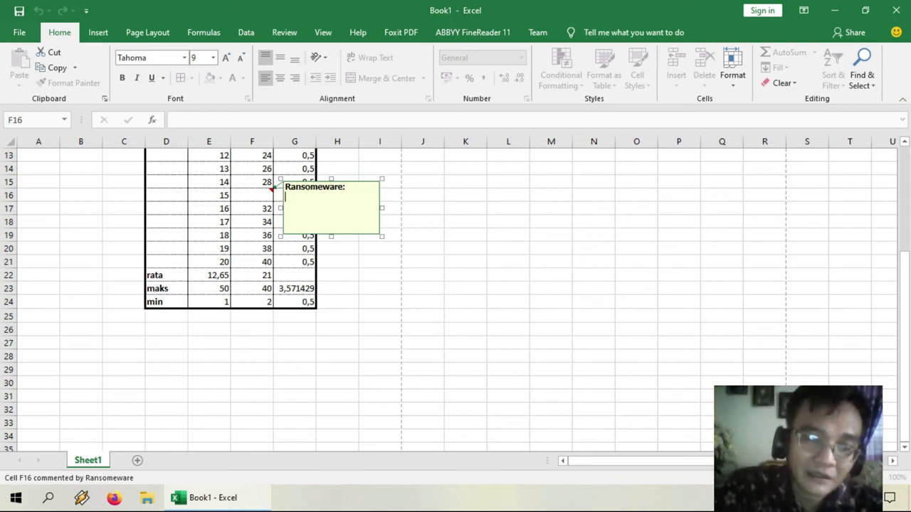
text(A)
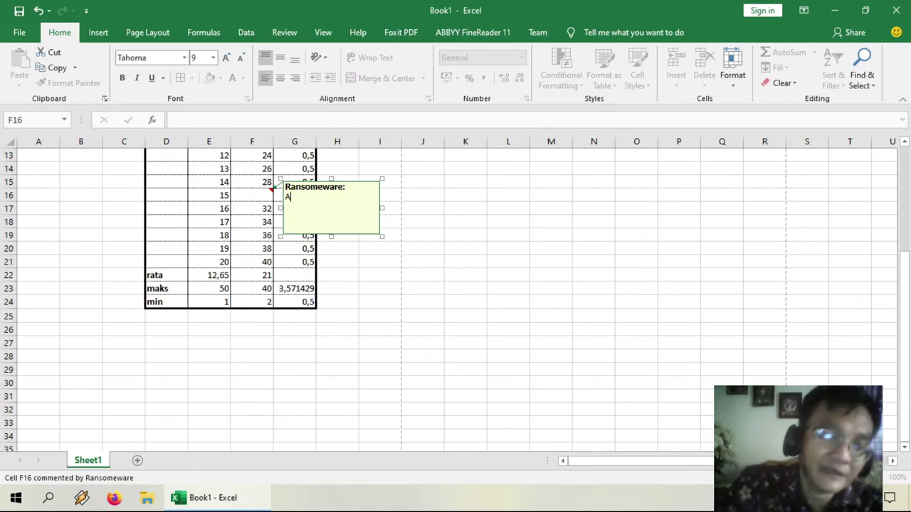
text(da nilai)
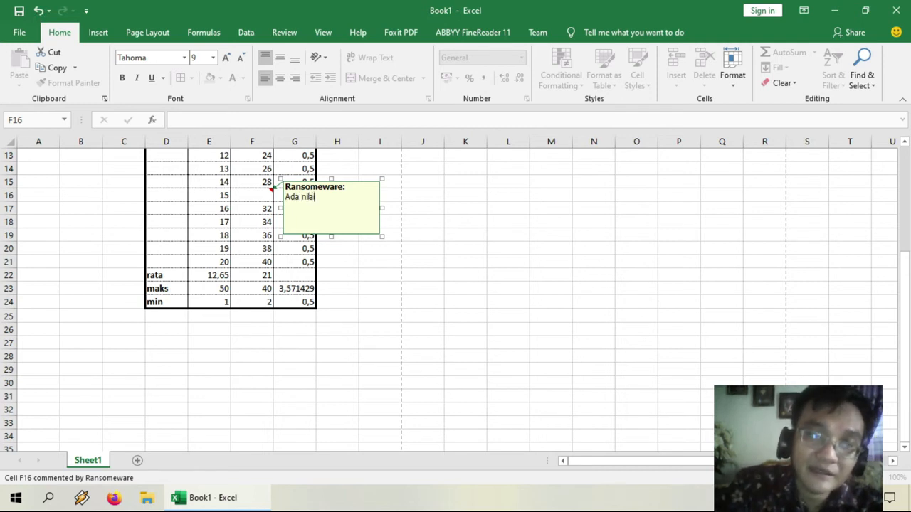
text(nya)
click(379, 301)
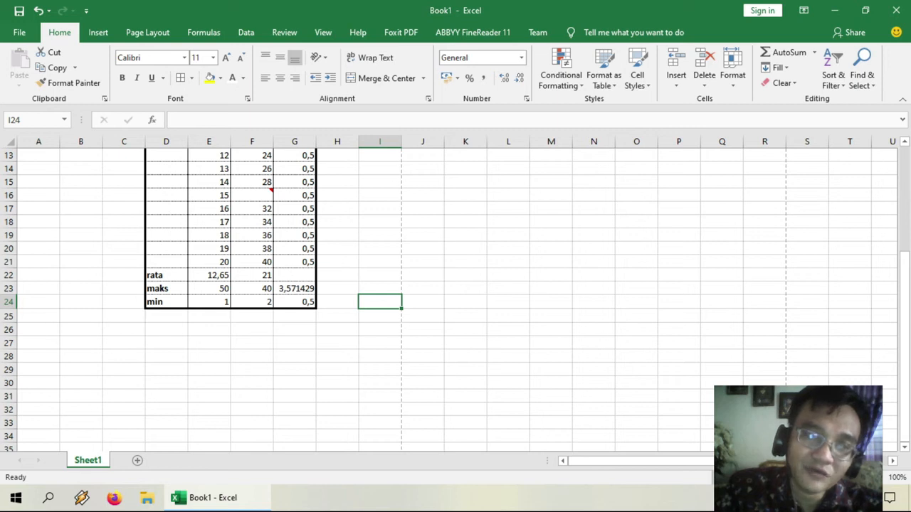
Display the comment on F16 and open it for editing, leaving its text as is
mouse_move(267, 195)
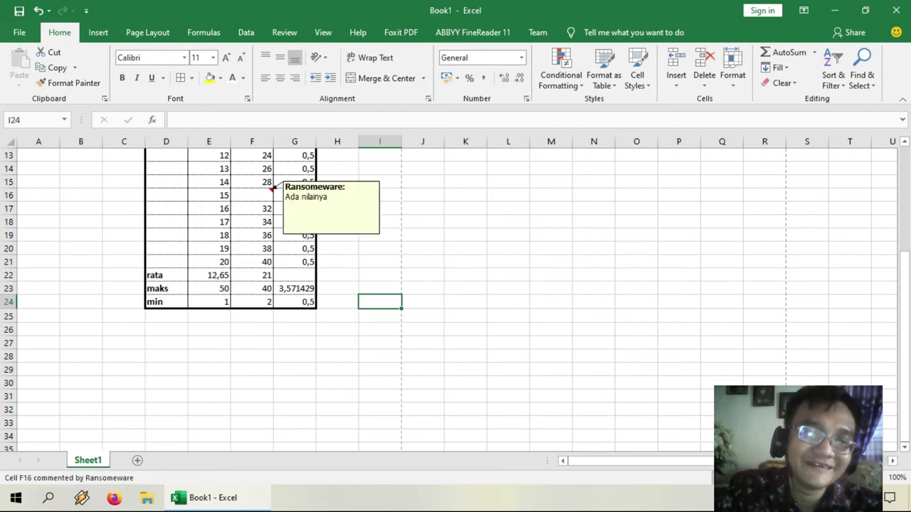
click(256, 196)
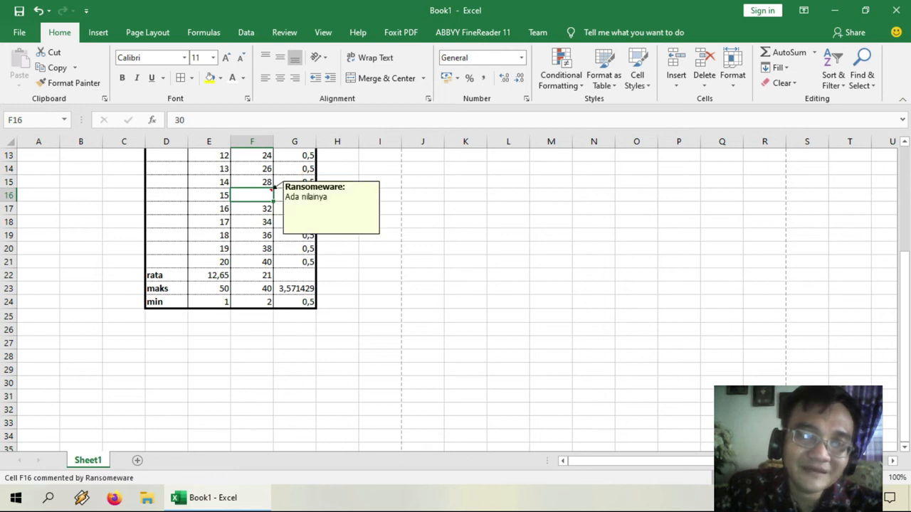
mouse_move(253, 195)
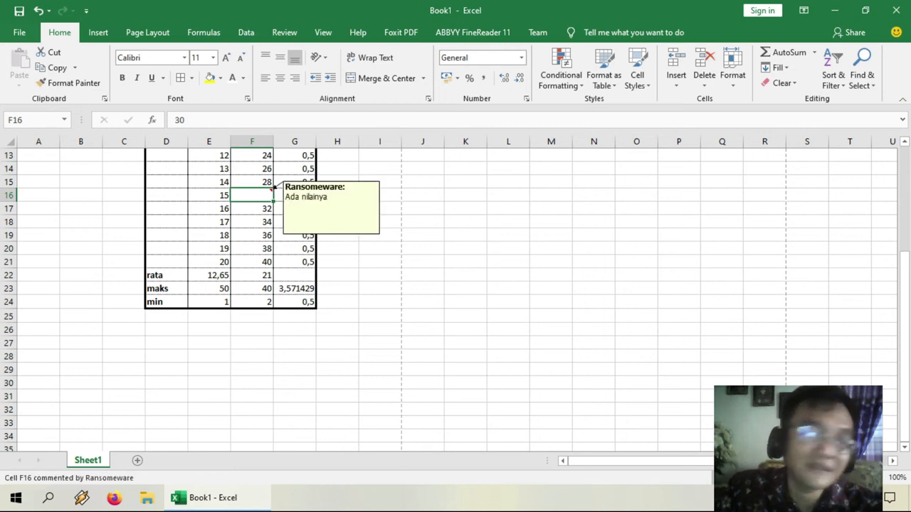
right_click(252, 194)
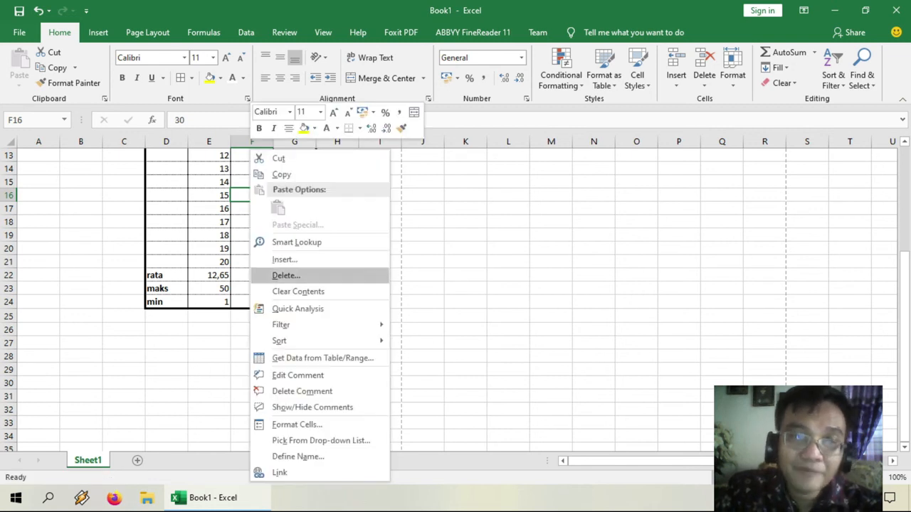
click(297, 375)
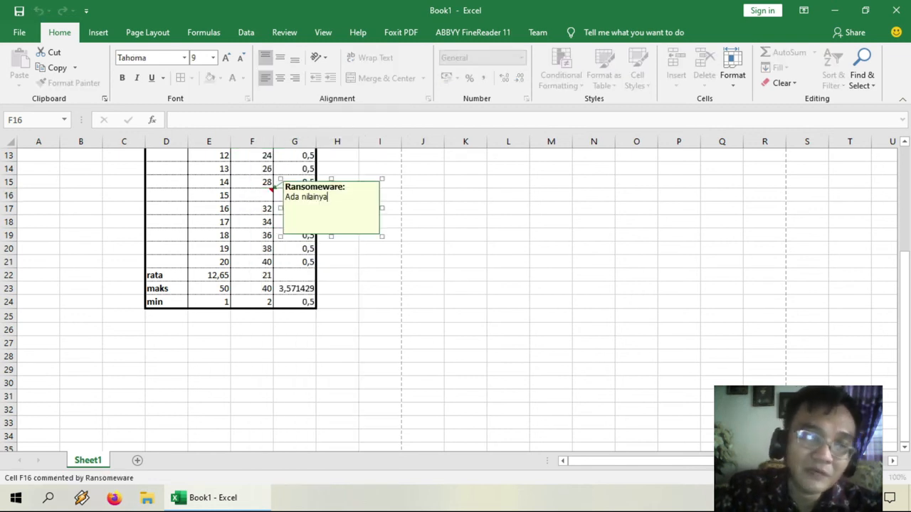
click(423, 222)
Delete the comment from cell F16
click(252, 195)
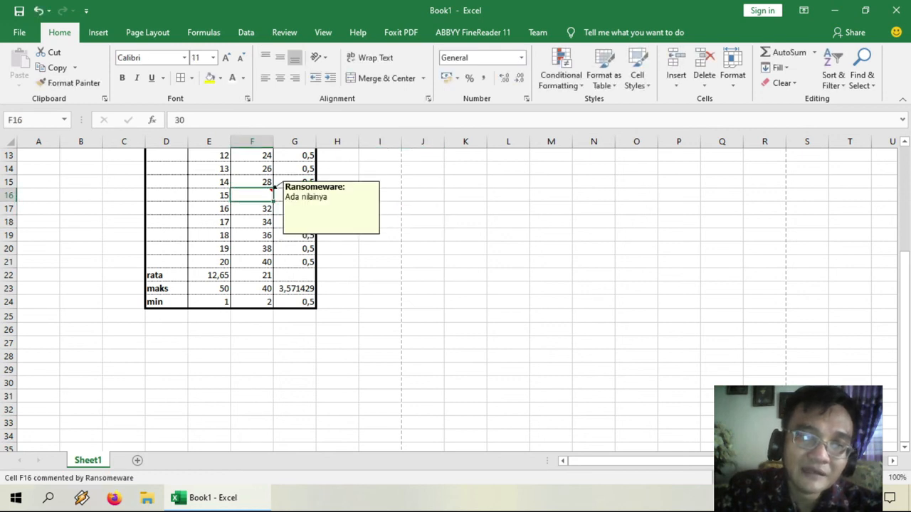
right_click(252, 195)
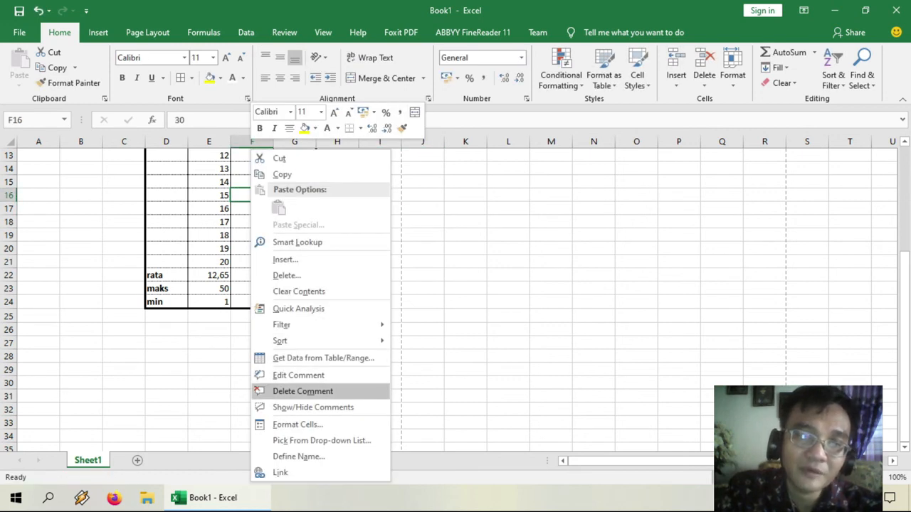
click(303, 392)
click(380, 288)
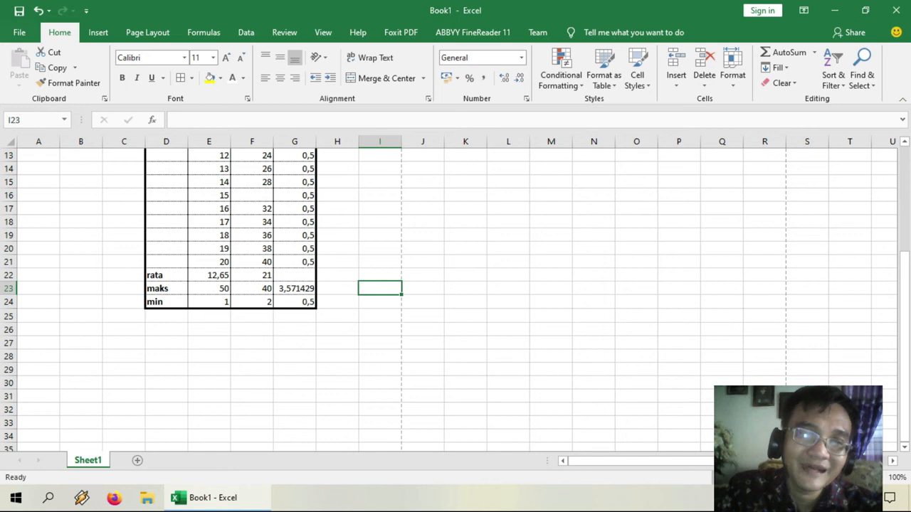
Set the font color of F16 back to Automatic
click(251, 195)
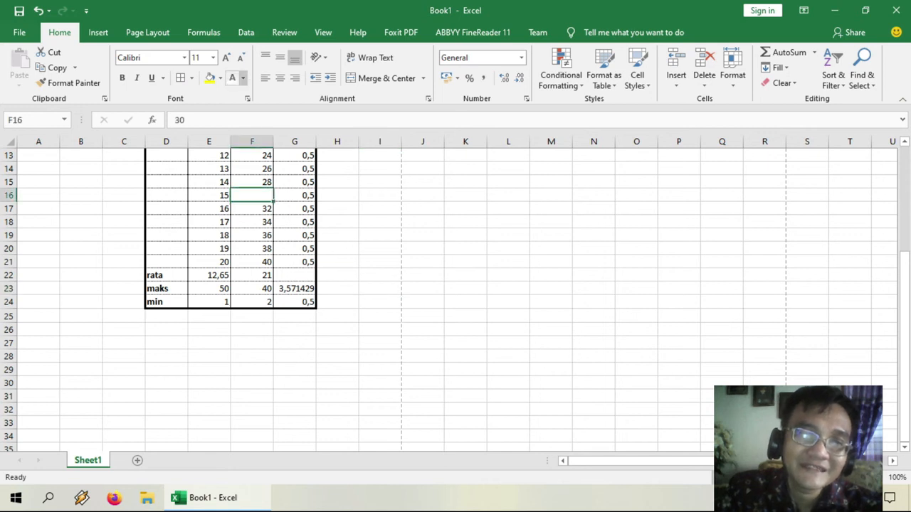
click(242, 78)
click(264, 93)
click(337, 222)
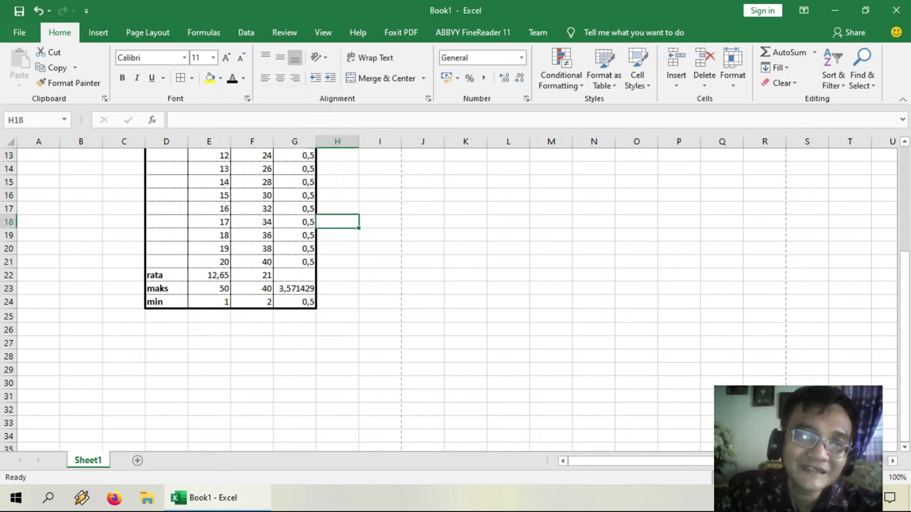
Restore the Automatic font color on the Kol 3 average in G22
click(297, 275)
right_click(297, 275)
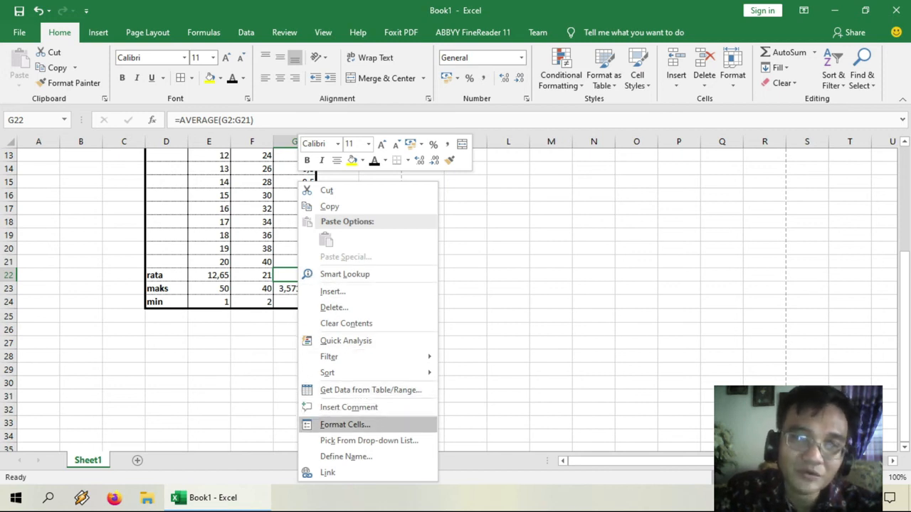
key(Escape)
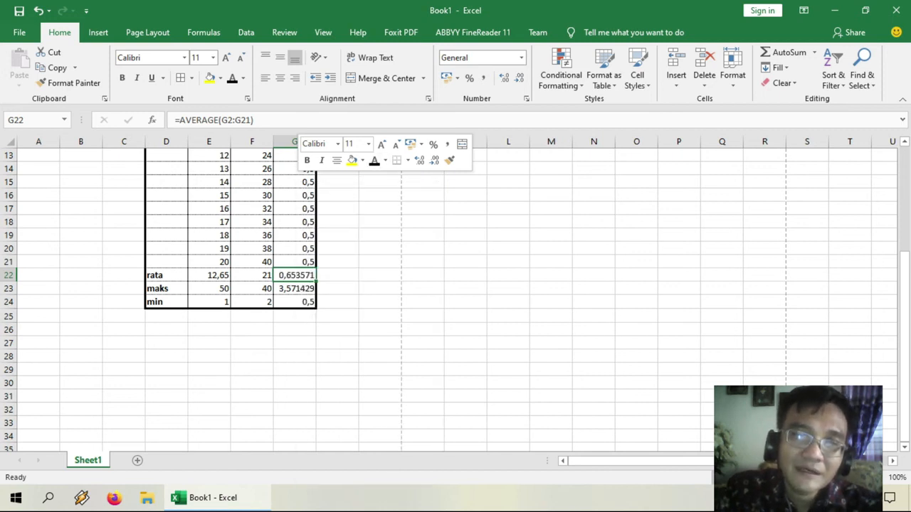
click(380, 329)
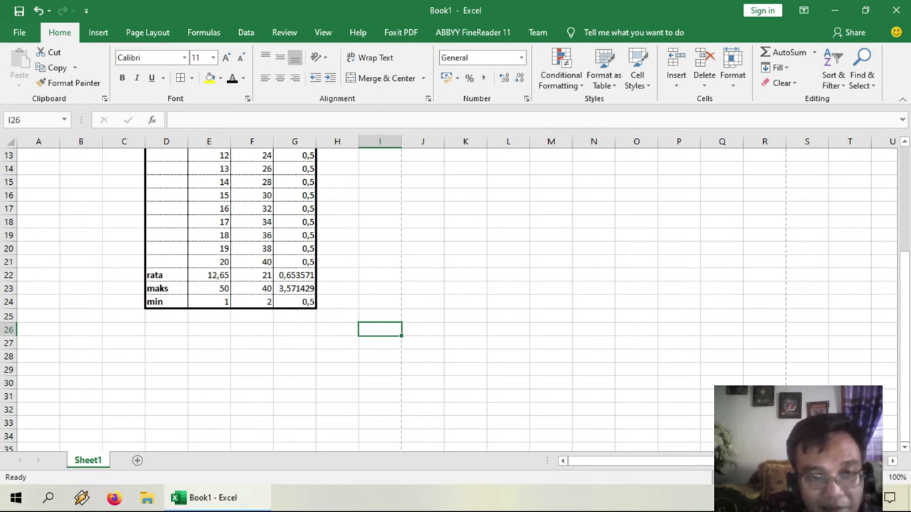
Insert a comment without any added text on the Kol 3 maximum in G23
click(294, 289)
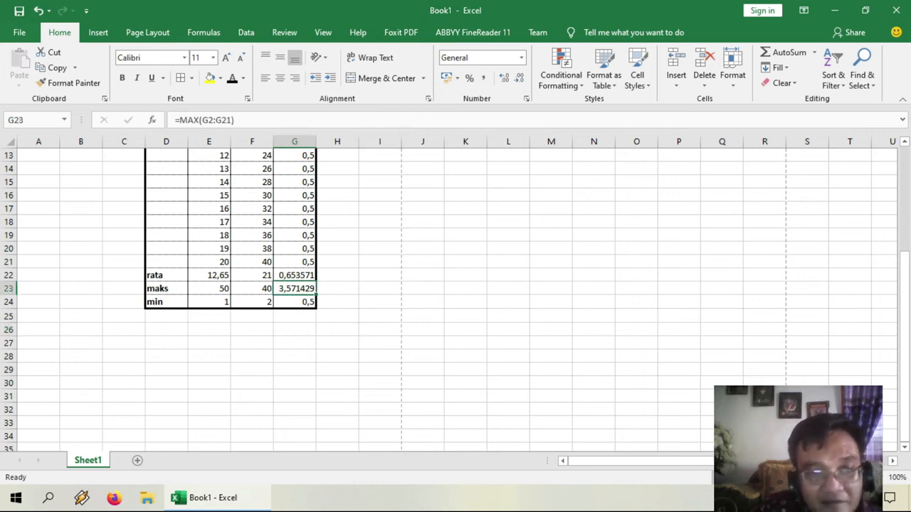
right_click(295, 289)
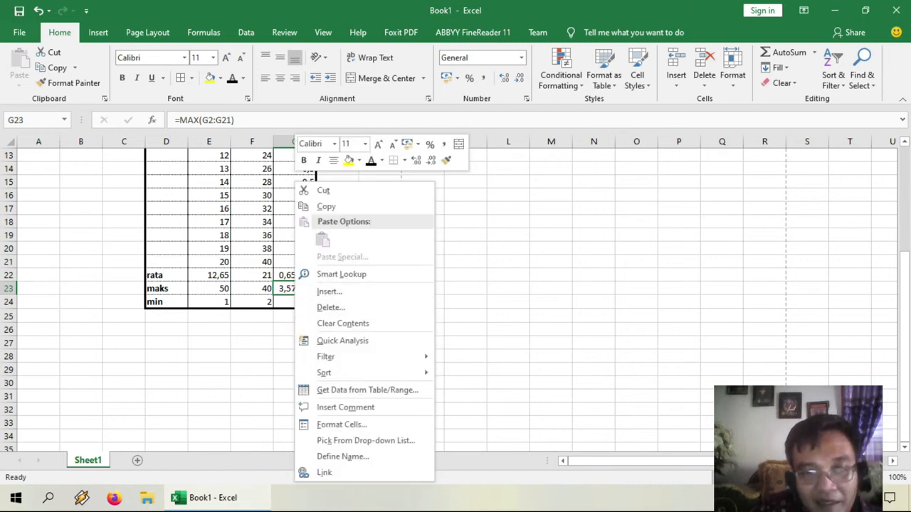
right_click(284, 289)
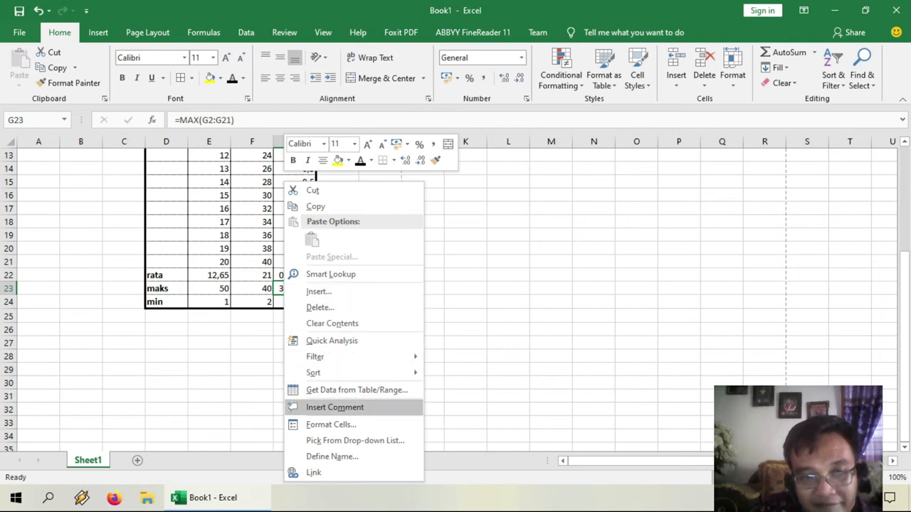
click(334, 407)
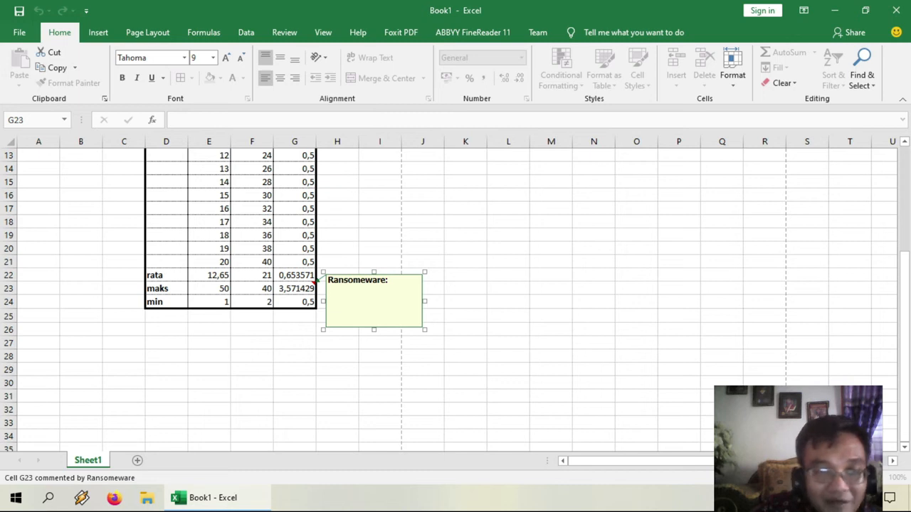
click(337, 236)
Delete the comment from cell G23
click(290, 289)
right_click(290, 289)
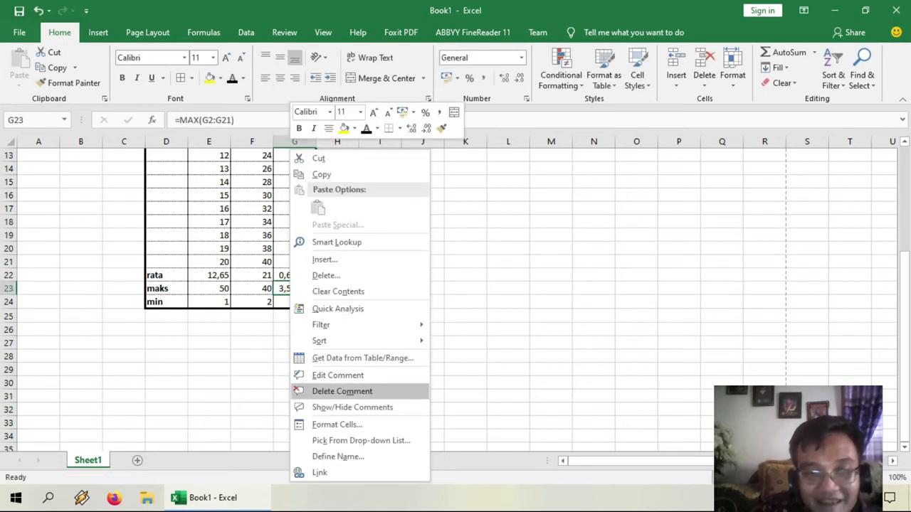
click(342, 391)
click(338, 316)
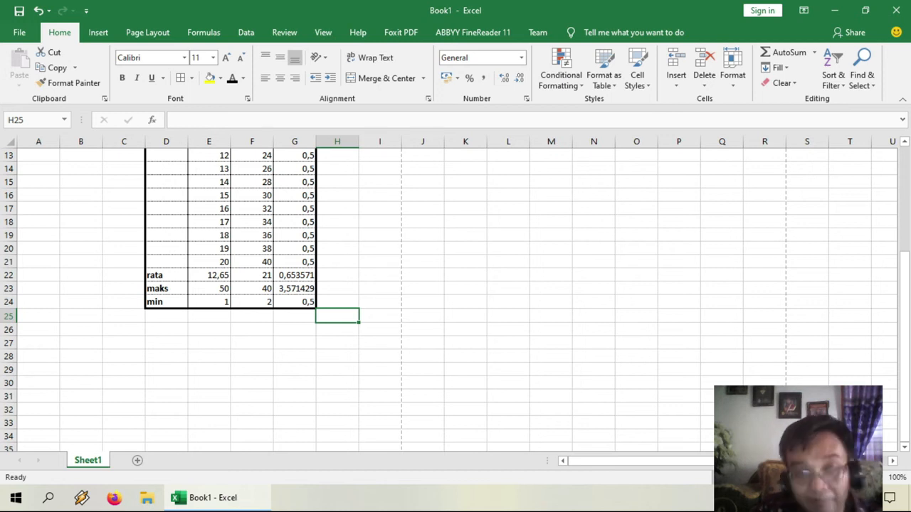
Calculate the total of the Kol 1 values E2:E21 in cell D25 with the SUM function
scroll(456, 298, up, 4)
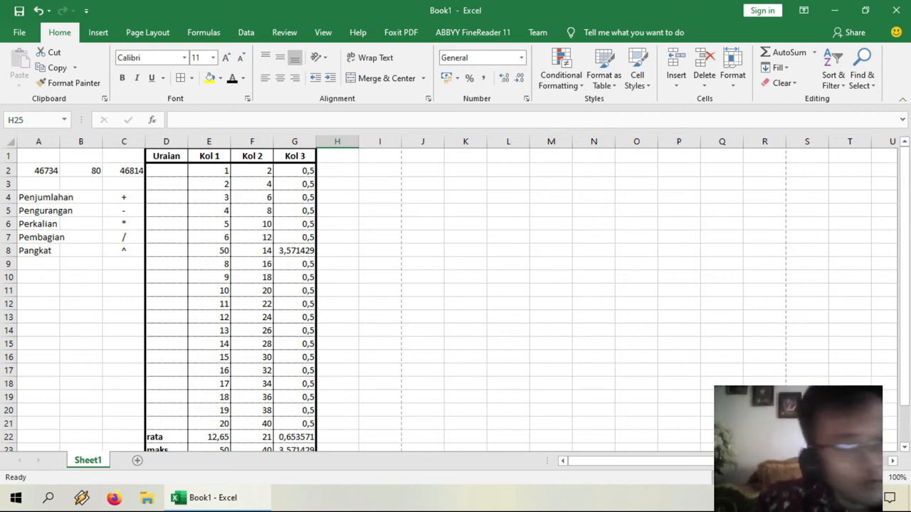
scroll(456, 298, down, 4)
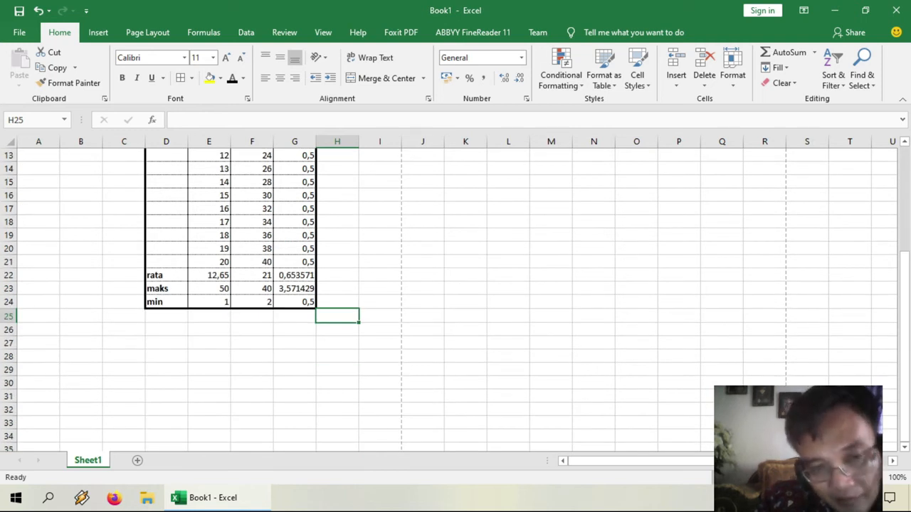
click(166, 316)
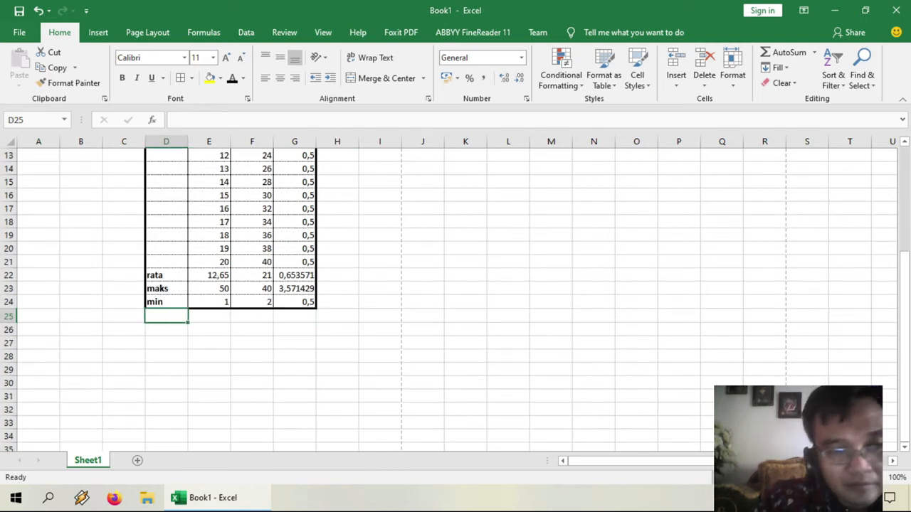
text(=)
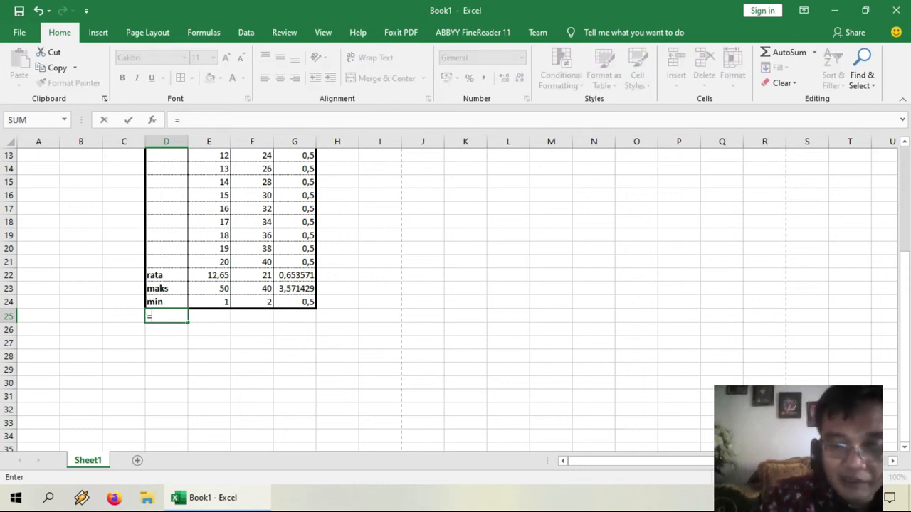
text(sum()
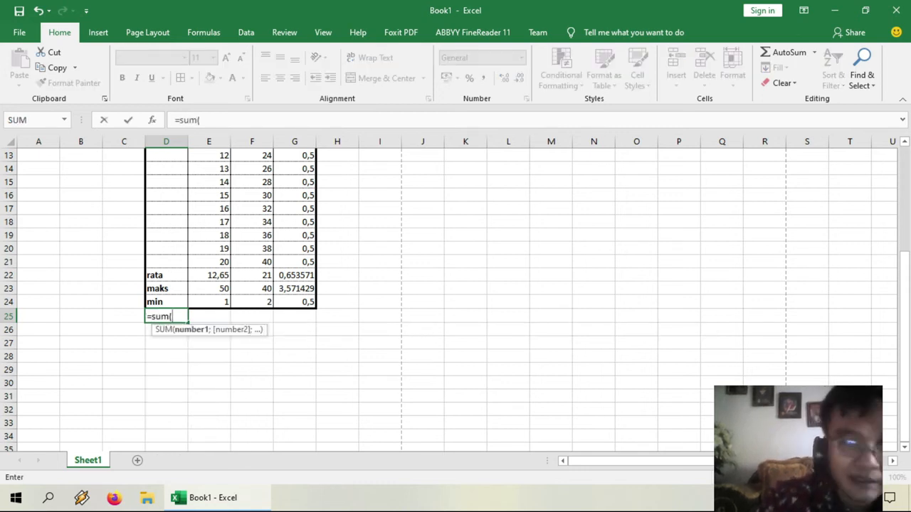
drag(224, 262, 226, 171)
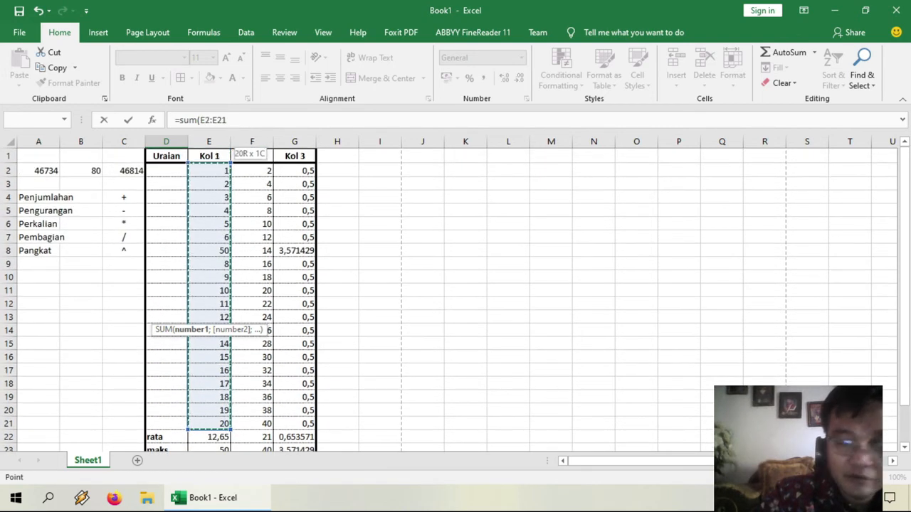
text())
key(Return)
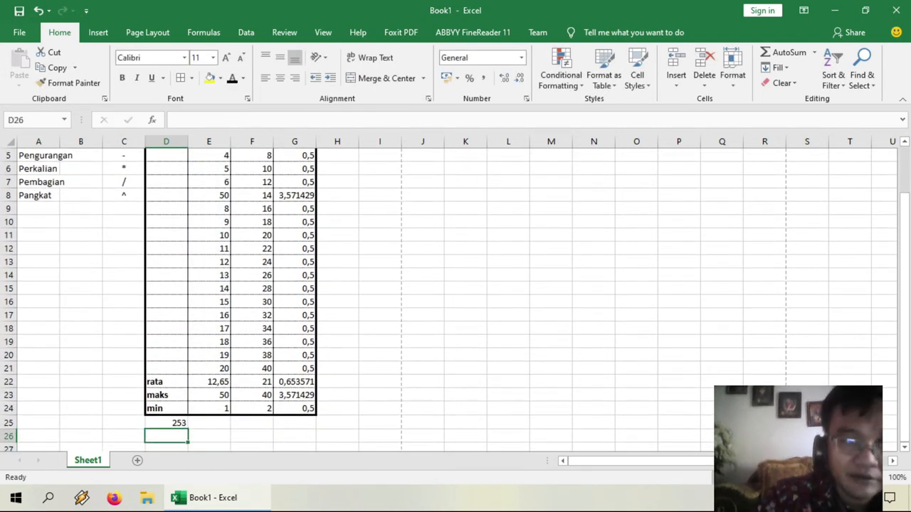
click(167, 423)
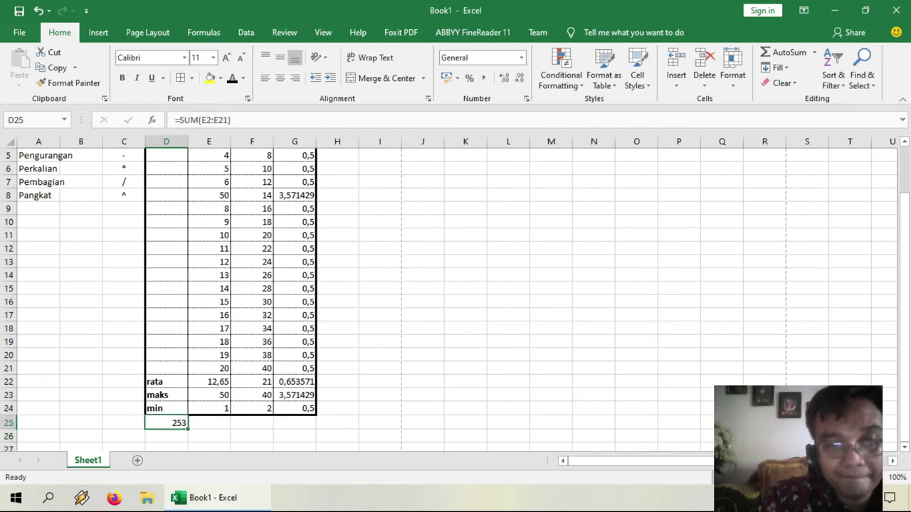
click(246, 121)
click(380, 262)
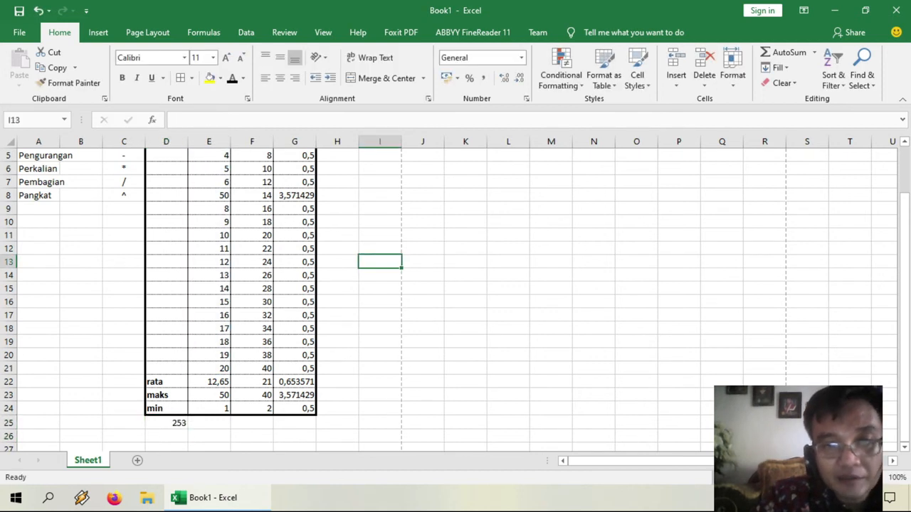
Enter the values 67, 78, 89, 90, 34, 56, 34, 29, 60, 54, 34 and 90 down cells I2 to I13
scroll(380, 262, up, 2)
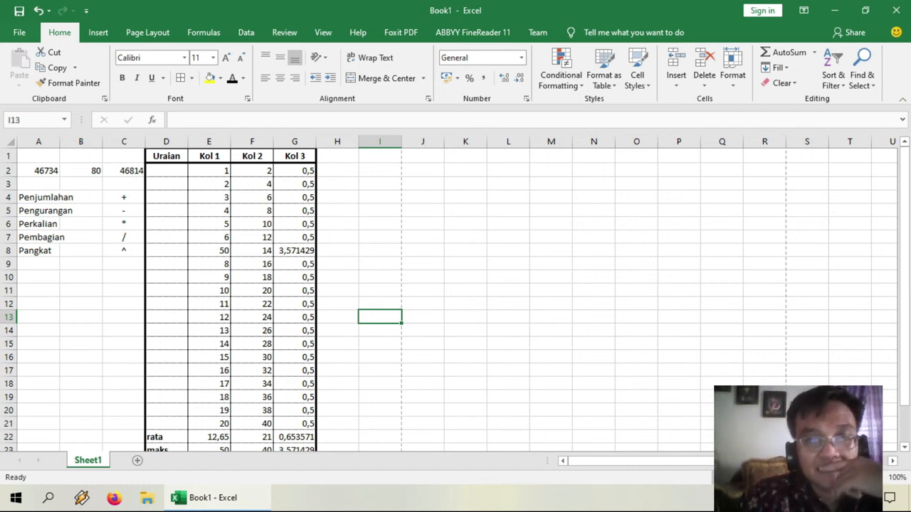
click(380, 184)
click(380, 171)
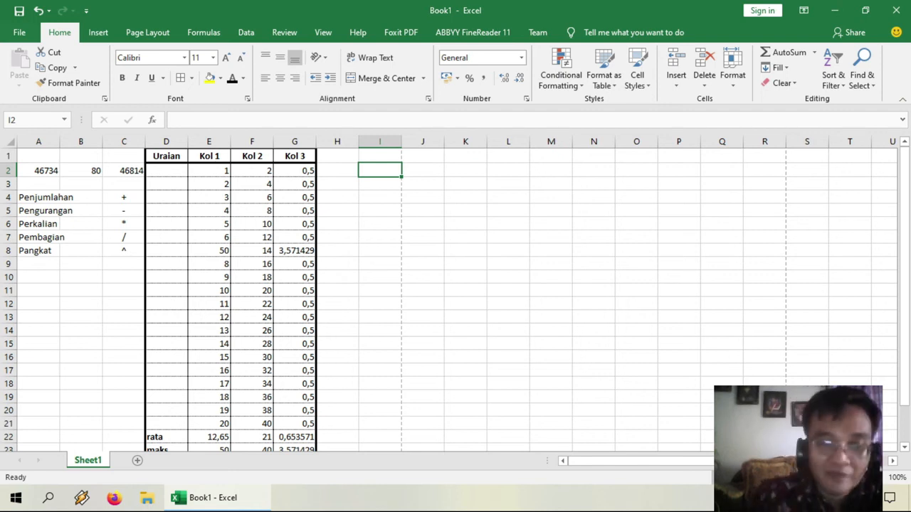
text(67)
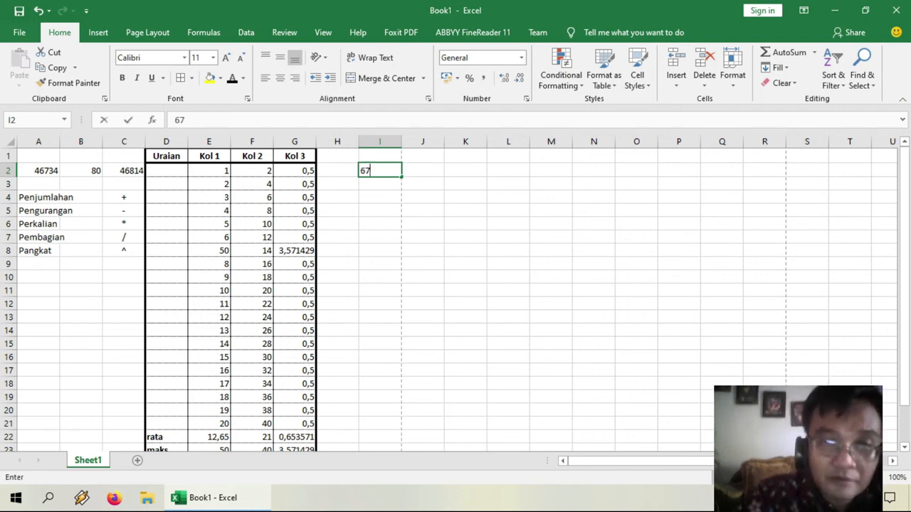
key(Return)
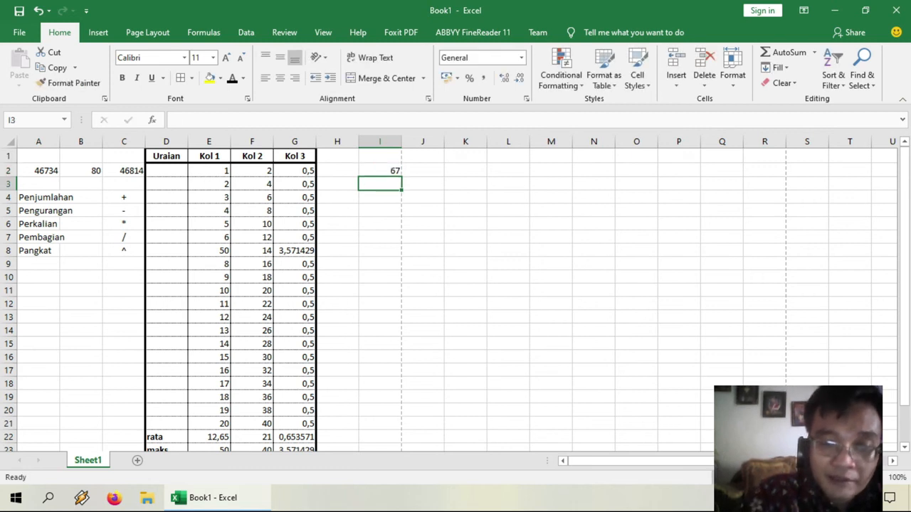
text(78)
key(Return)
text(89)
key(Return)
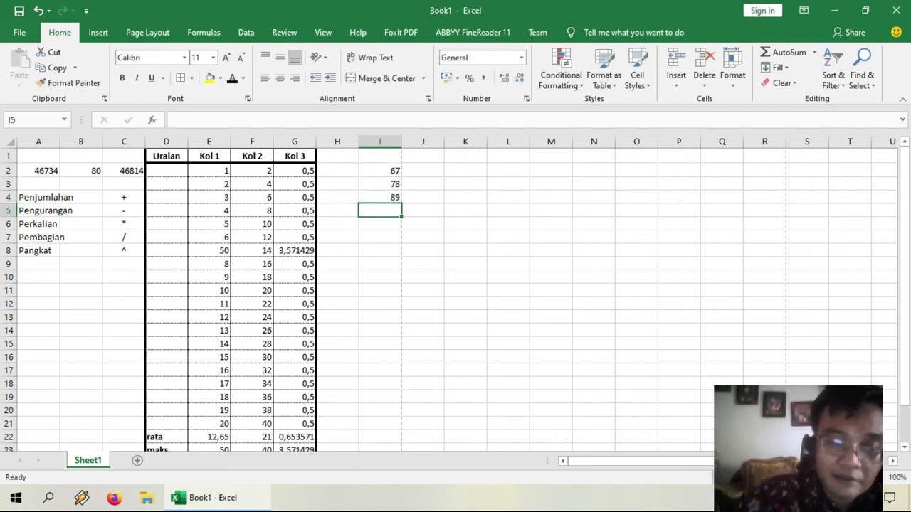
text(90)
key(Return)
text(34)
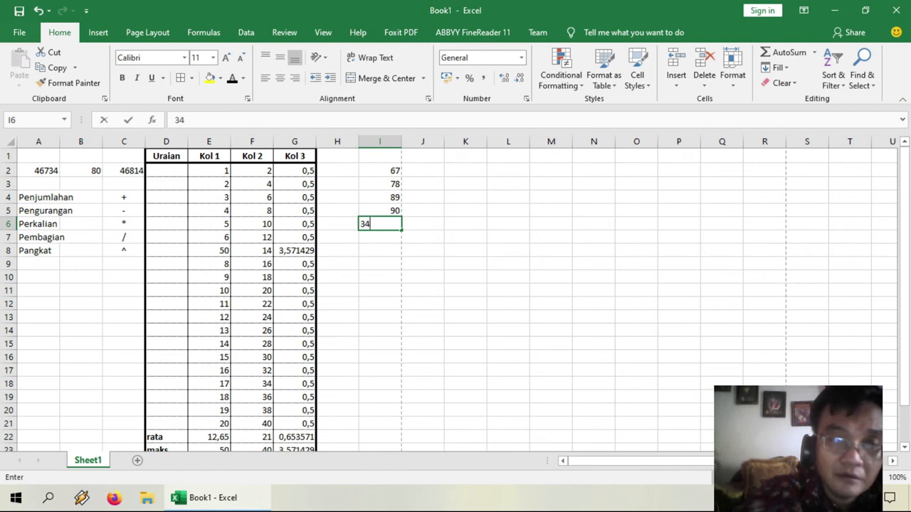
key(Return)
text(56)
key(Return)
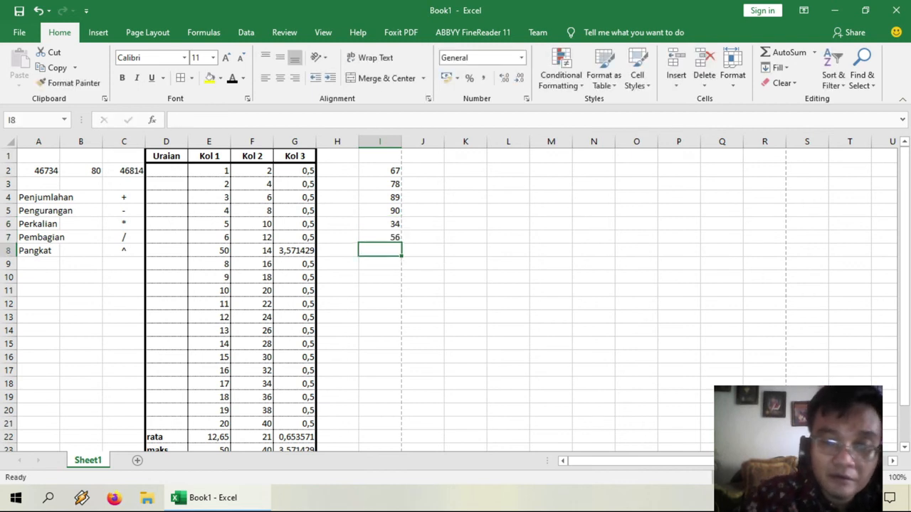
text(34)
key(Return)
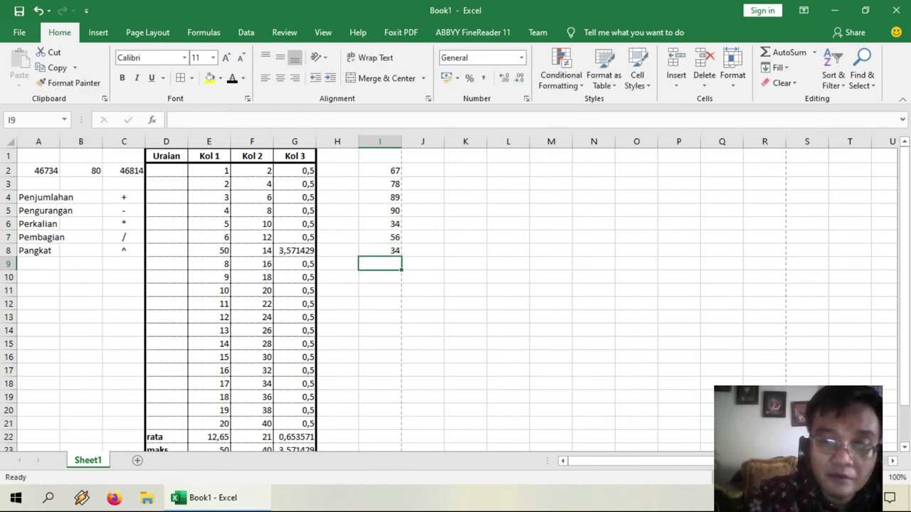
text(29)
key(Return)
text(60)
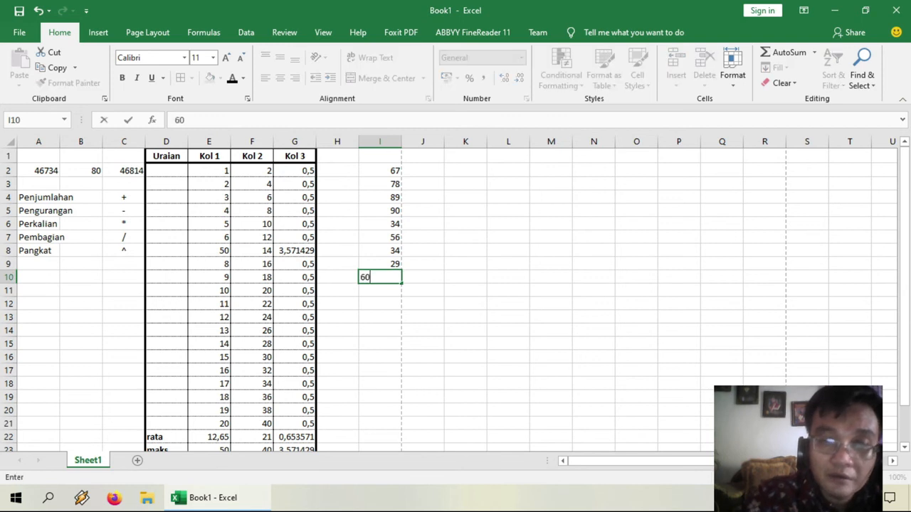
key(Return)
text(54)
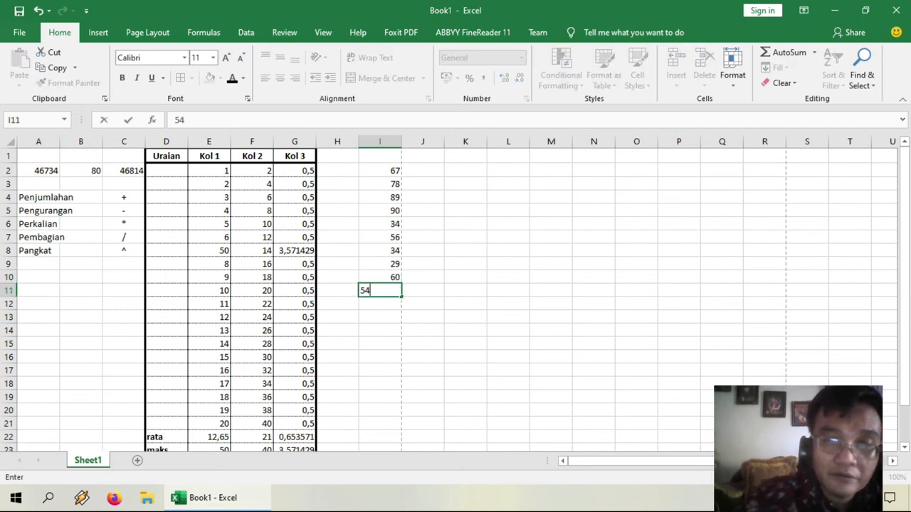
key(Return)
text(34)
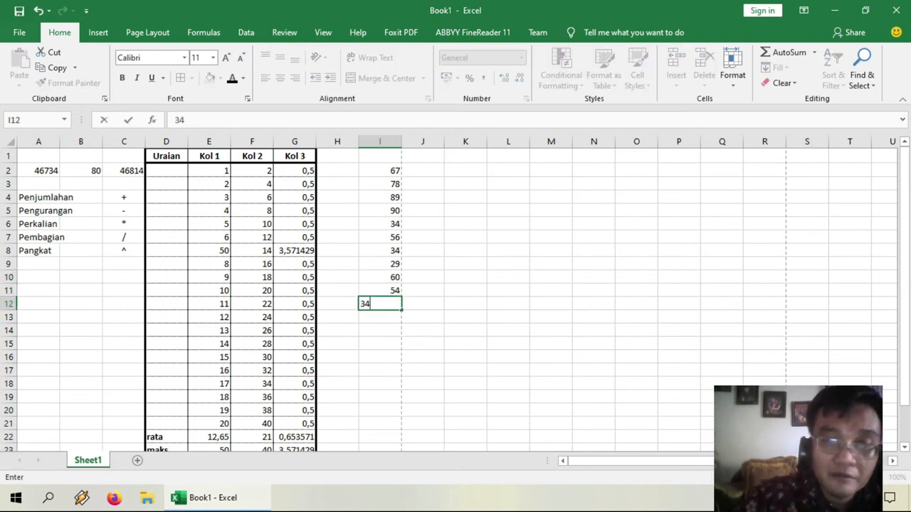
key(Return)
text(90)
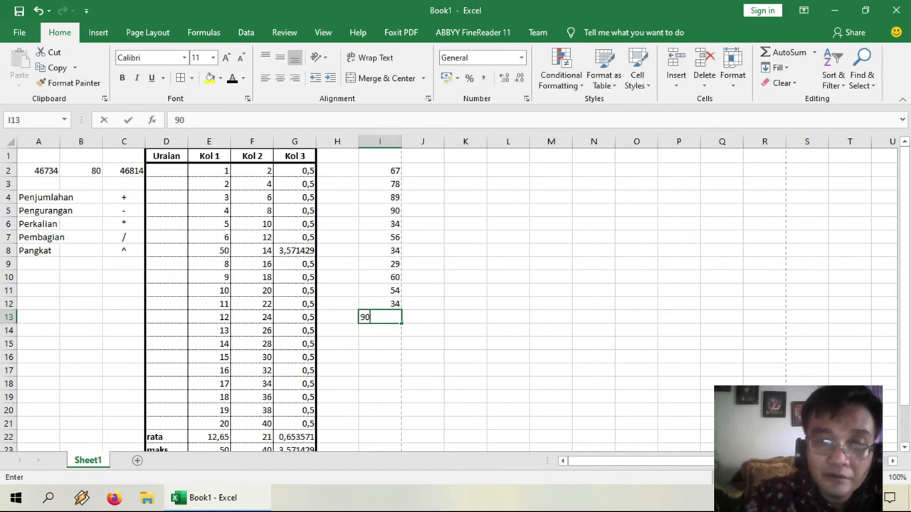
click(422, 225)
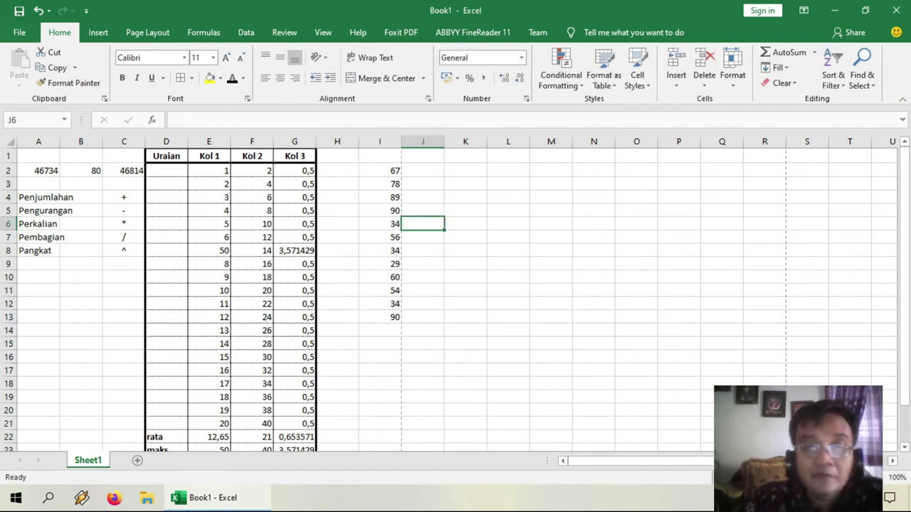
Enter an IF formula in J2 that returns "Lulus" when I2 is greater than 59 and "Tidak Lulus" otherwise
click(422, 171)
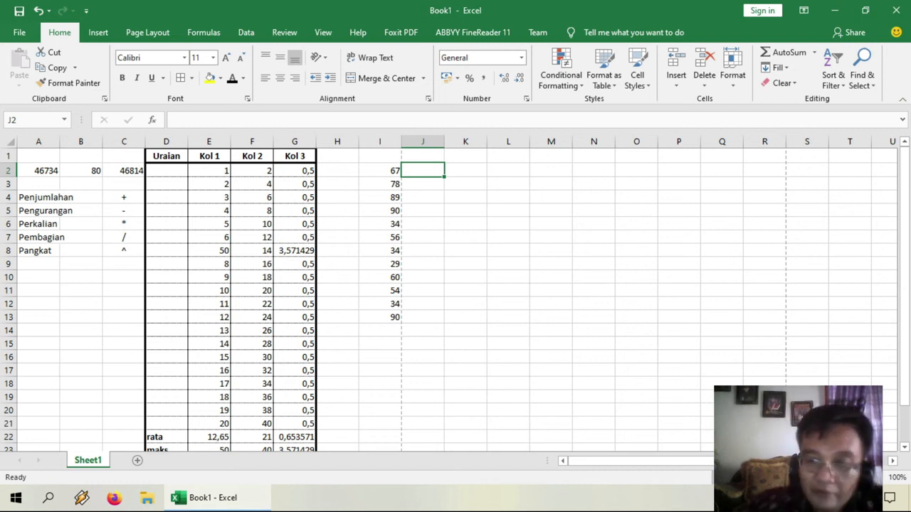
text(=if)
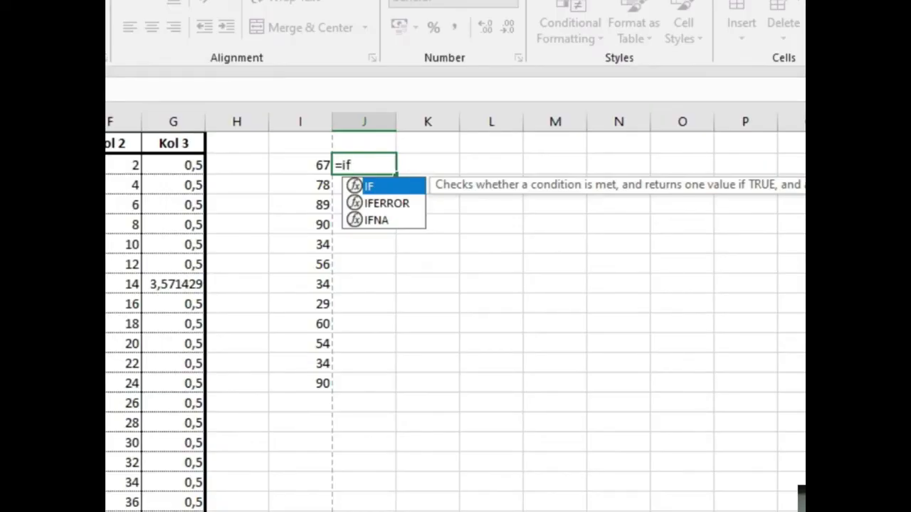
text(()
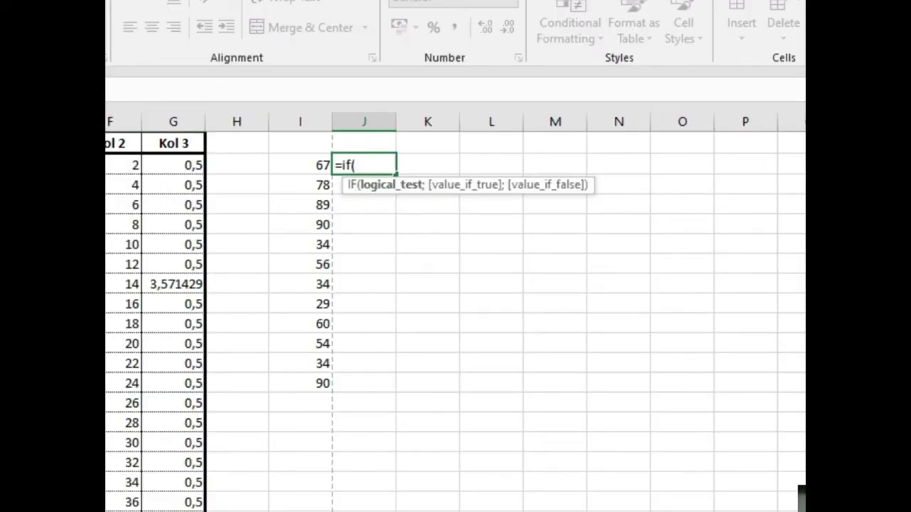
click(300, 165)
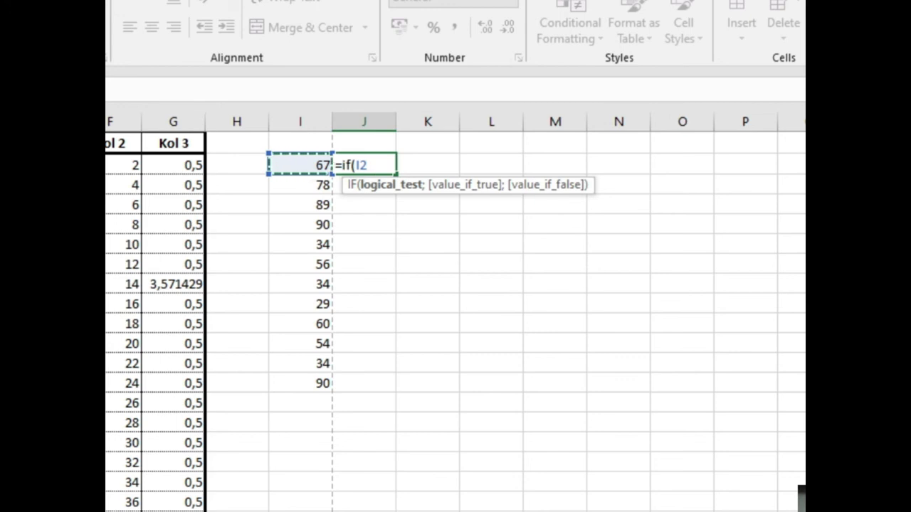
text(>)
text(59)
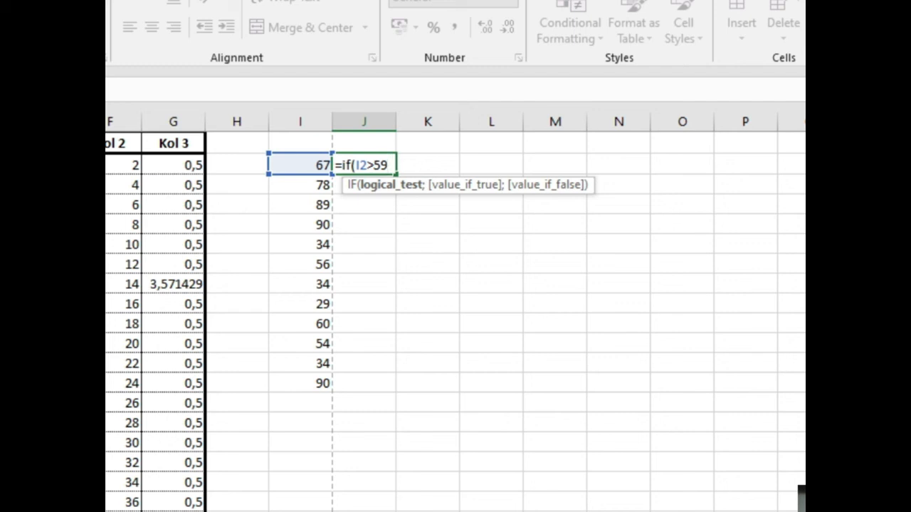
text(;)
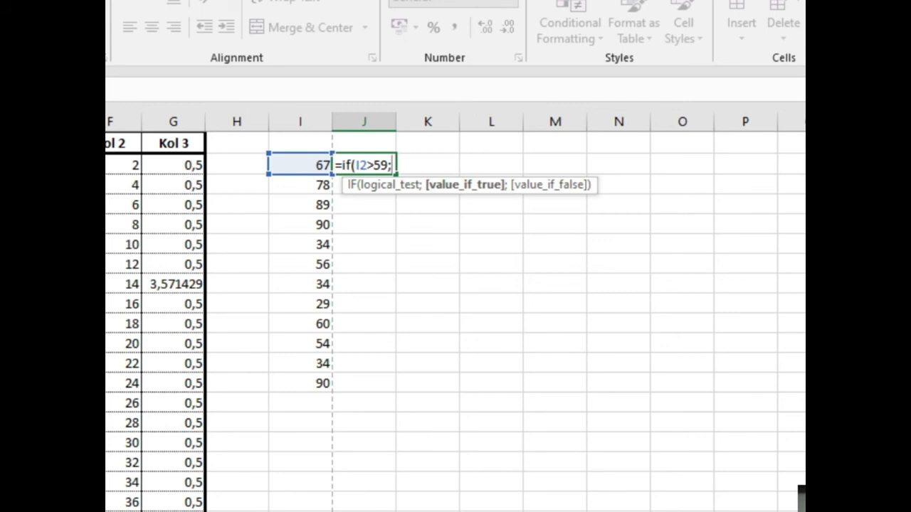
text("Lulus")
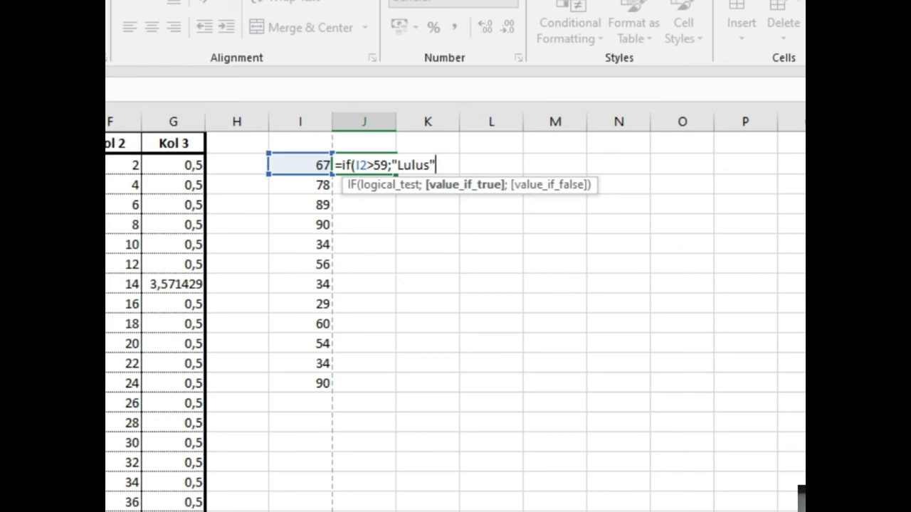
text(,)
key(BackSpace)
text(;)
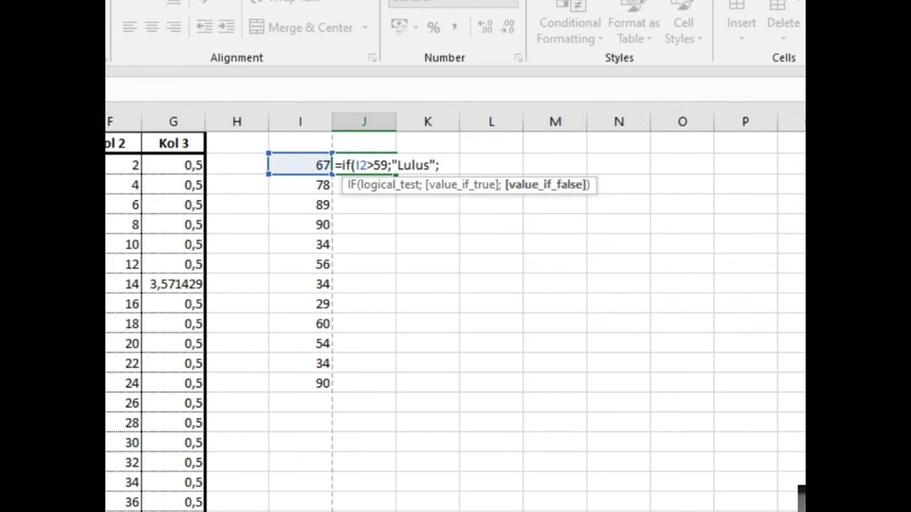
text("Tidak Lulus)
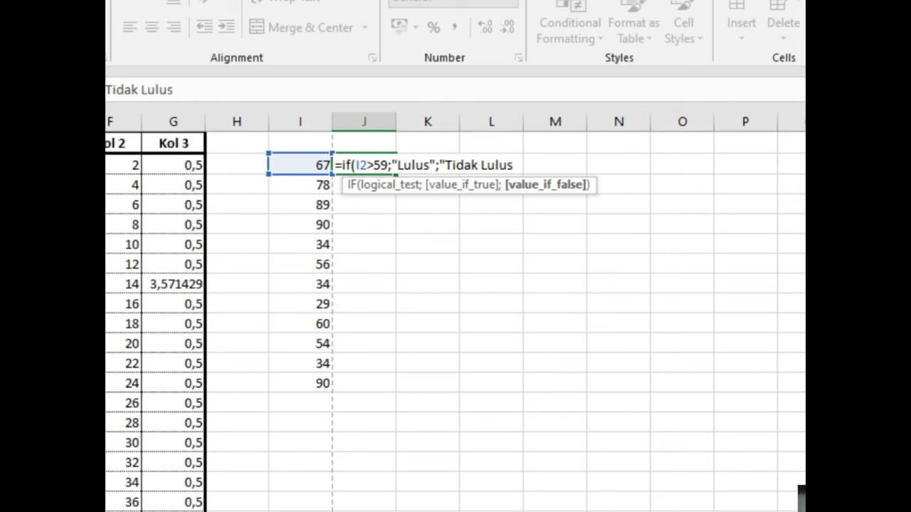
text("))
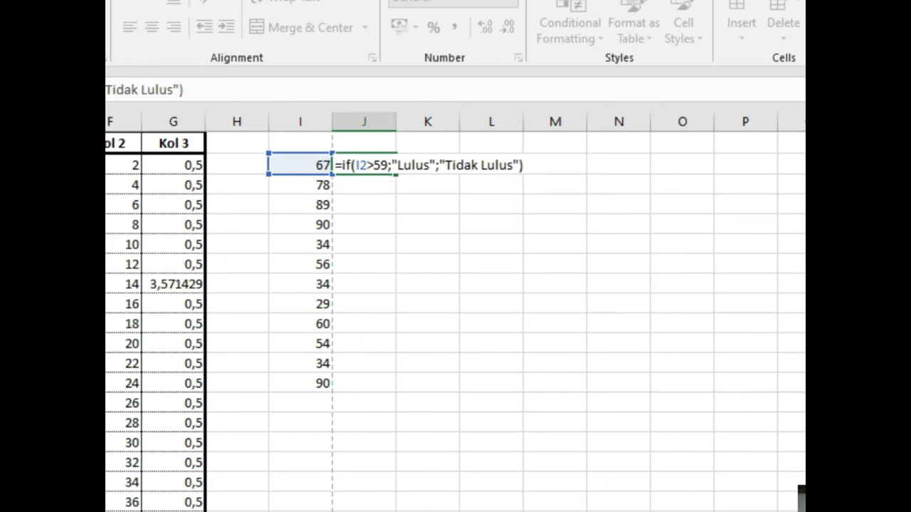
key(Return)
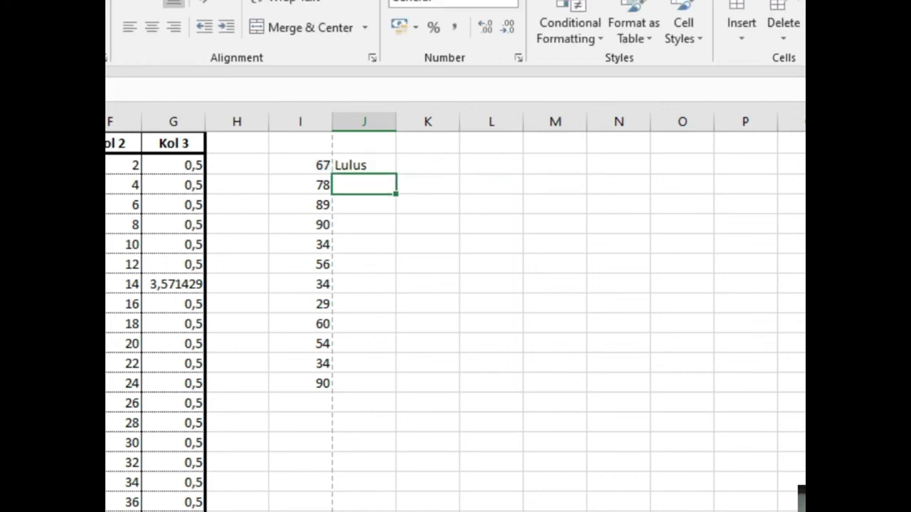
Fill the IF formula from J2 down through J13 for all the values in column I
click(364, 165)
drag(395, 174, 387, 387)
click(555, 304)
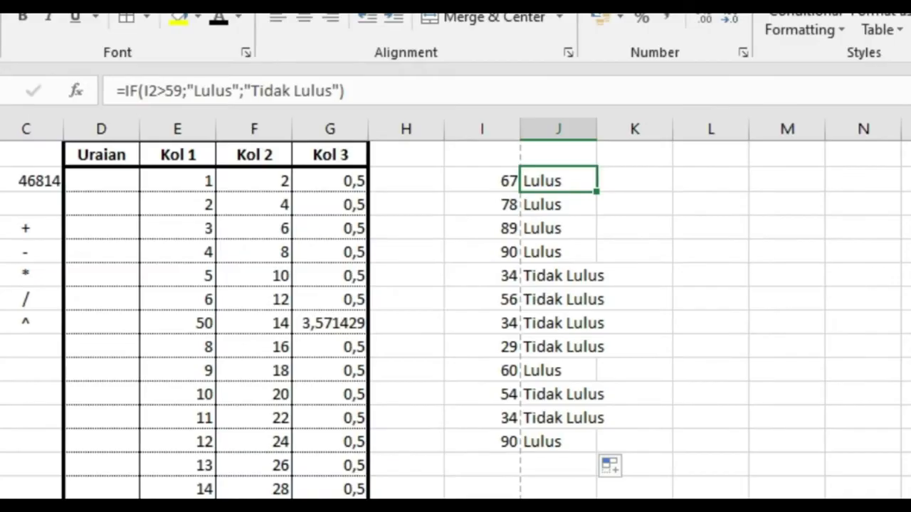
click(710, 179)
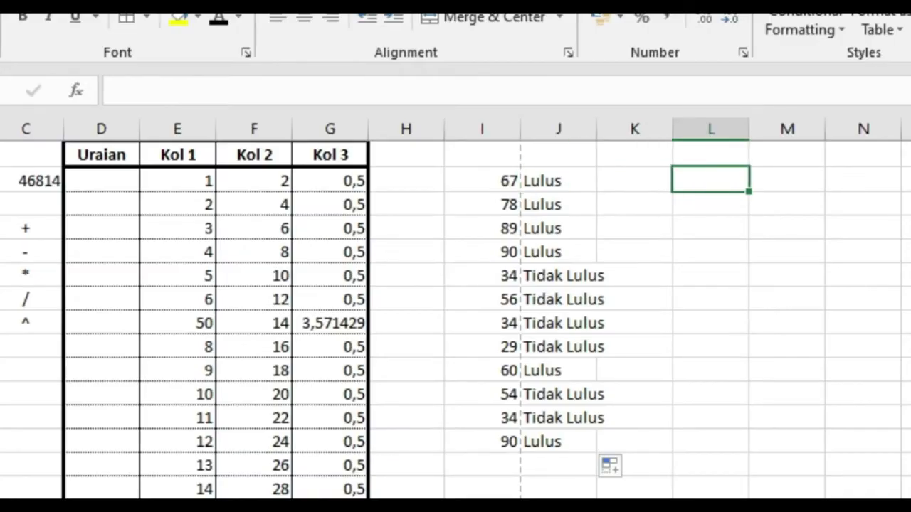
Enter a COUNT formula in L2 that counts the values in I2:I13
click(558, 180)
click(710, 179)
text(=)
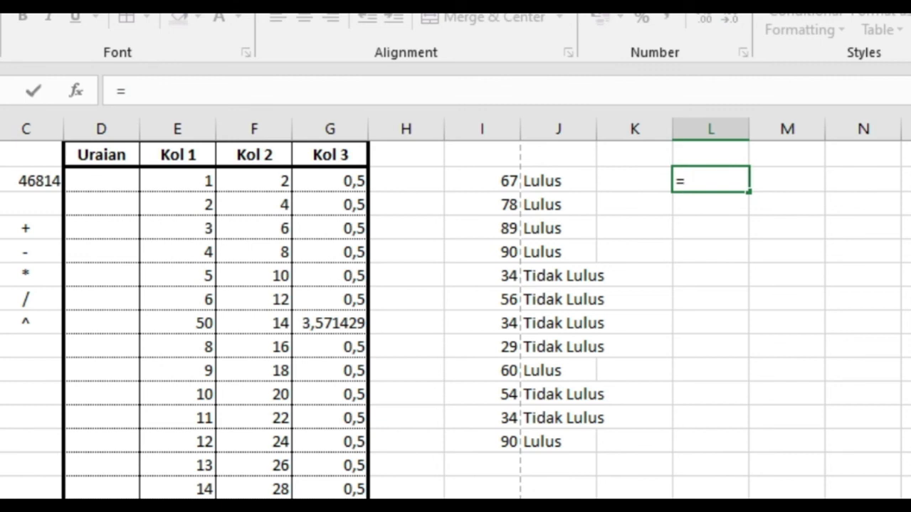
text(cout)
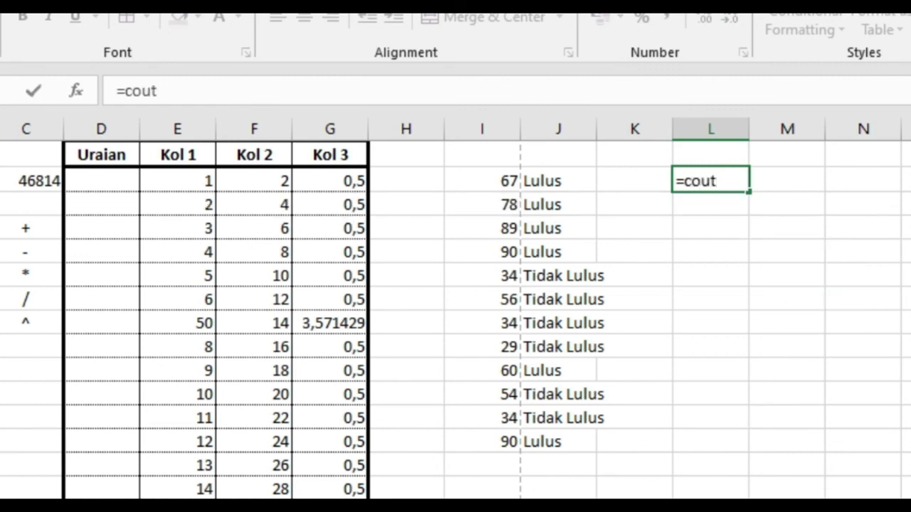
key(BackSpace)
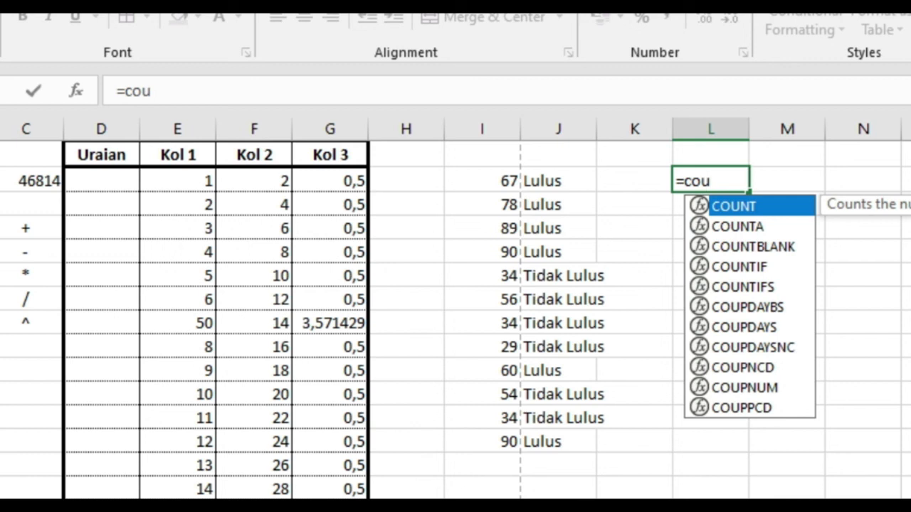
text(nt()
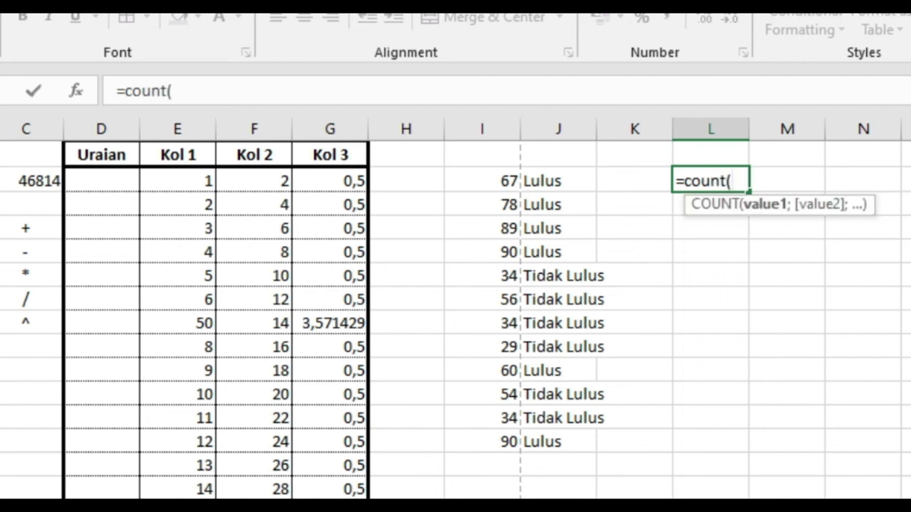
click(482, 181)
drag(482, 180, 482, 442)
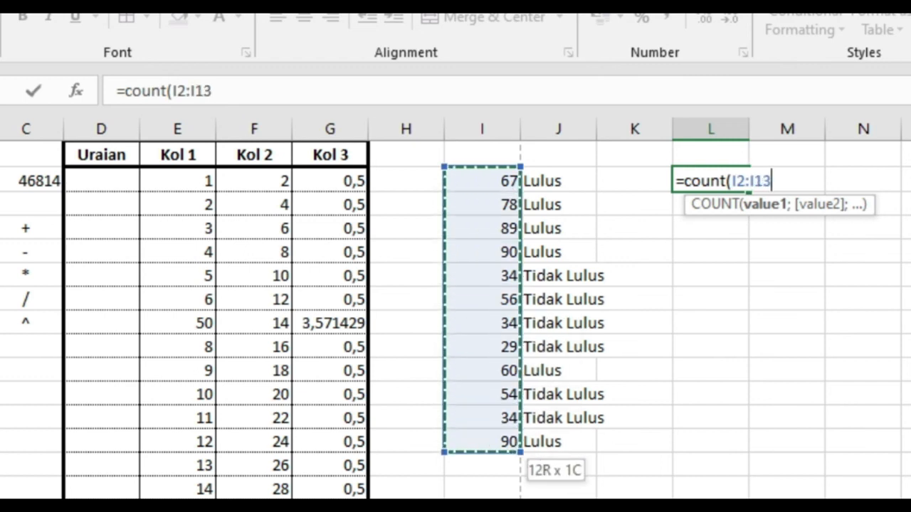
key(Return)
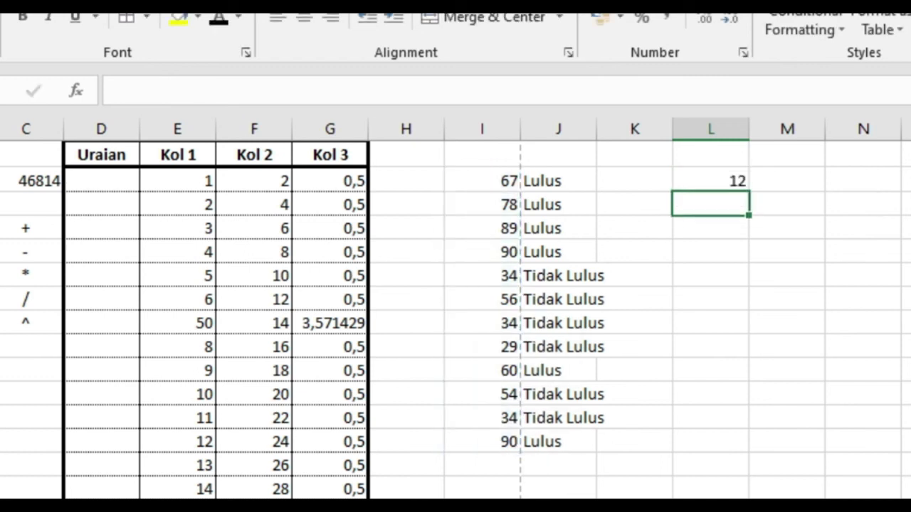
click(710, 180)
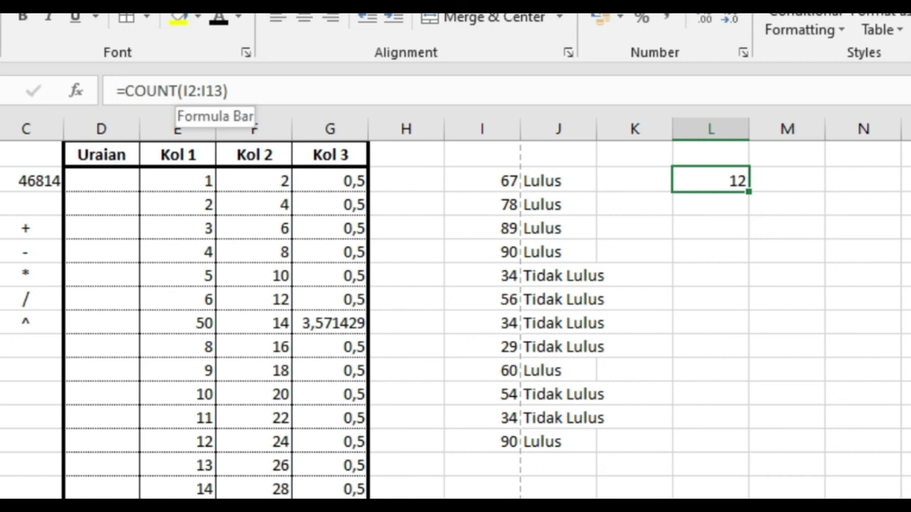
Enter a COUNTIF formula in L3 that counts the values in I2:I13 meeting the criterion ">59"
click(710, 205)
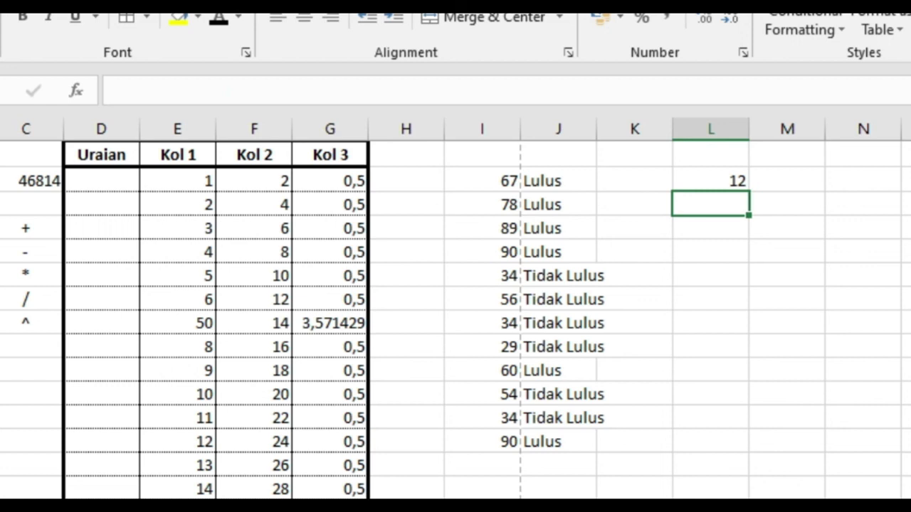
text(=co)
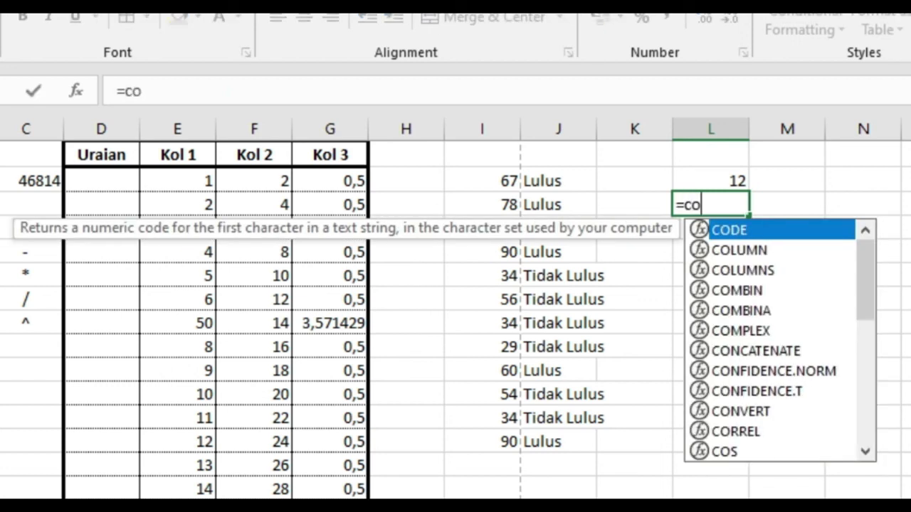
text(untif)
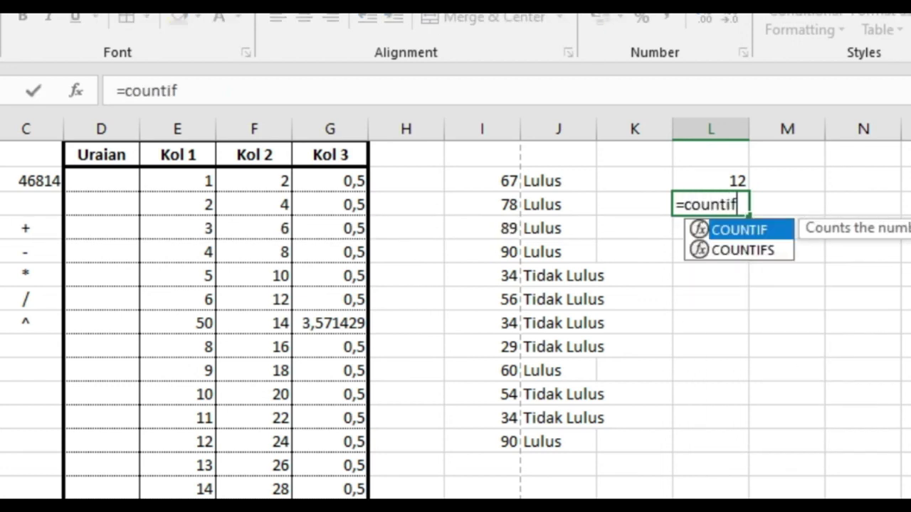
text(()
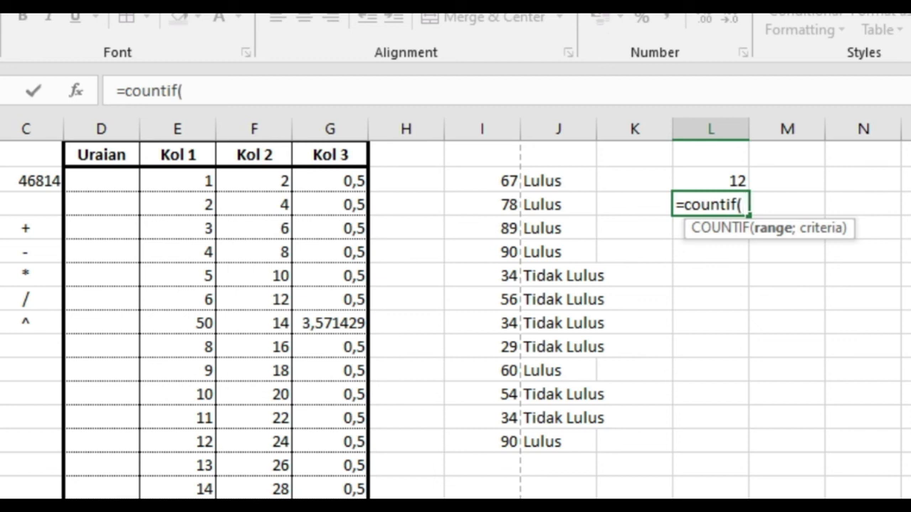
drag(484, 181, 513, 445)
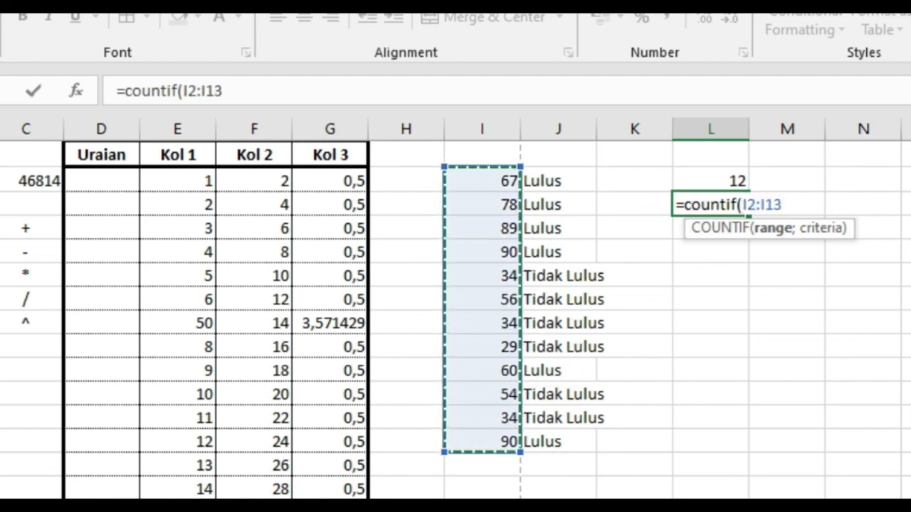
text(;)
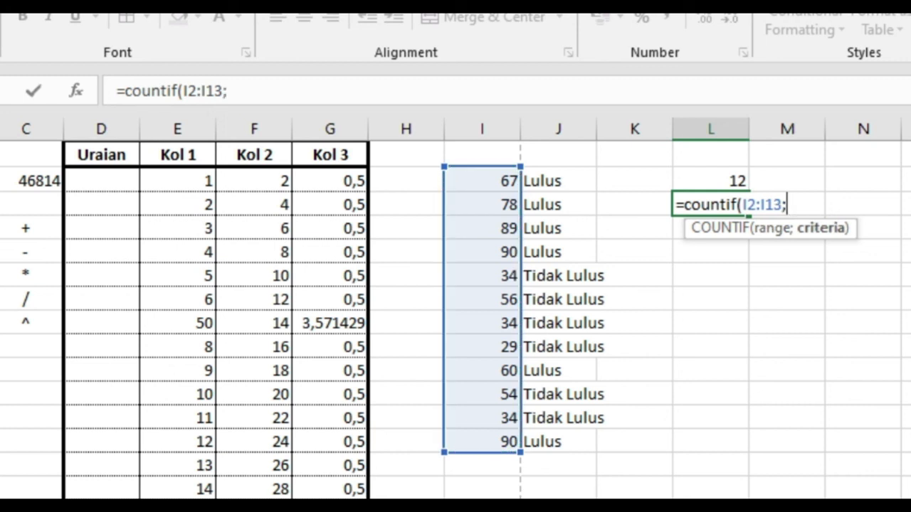
text(">59")
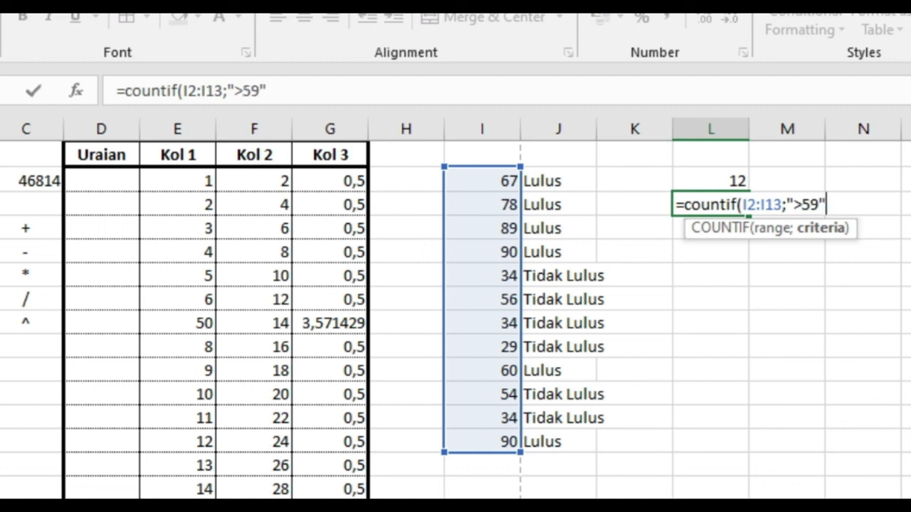
text())
key(Return)
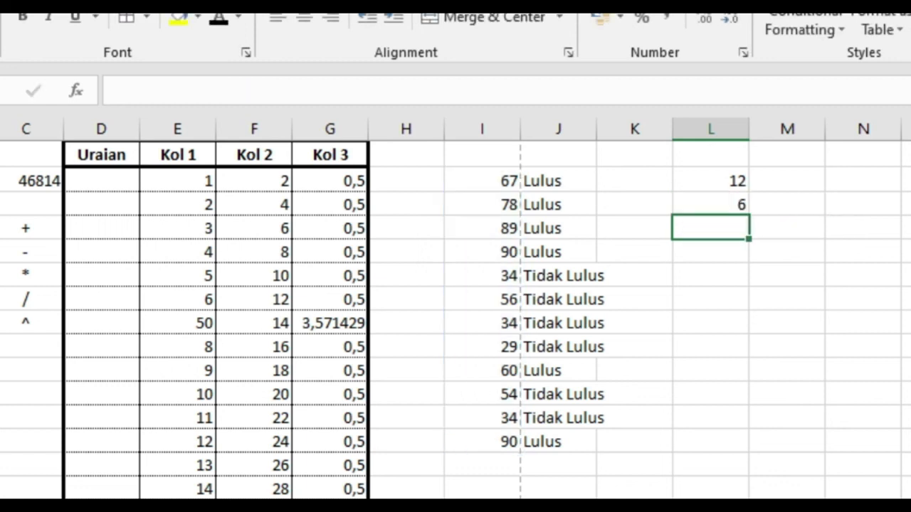
click(710, 204)
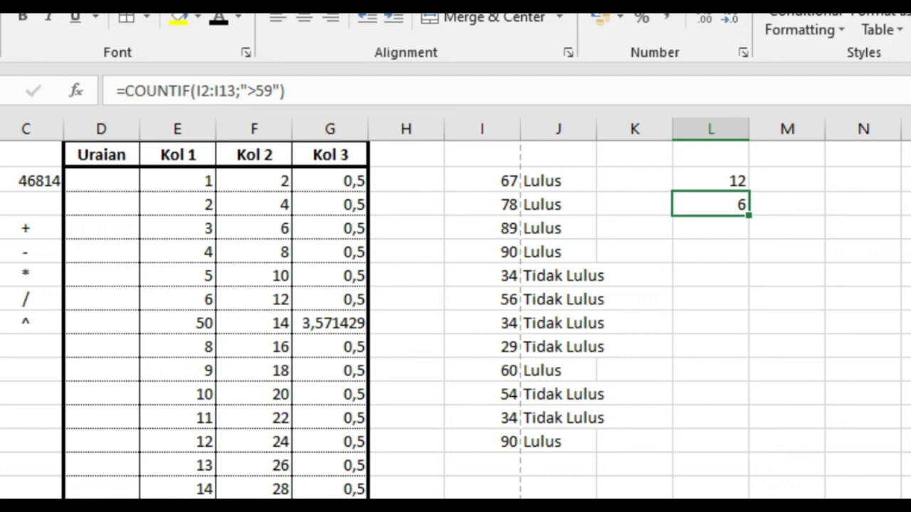
Change the value in I6 to 95 and check the COUNTIF formula in L3
click(482, 276)
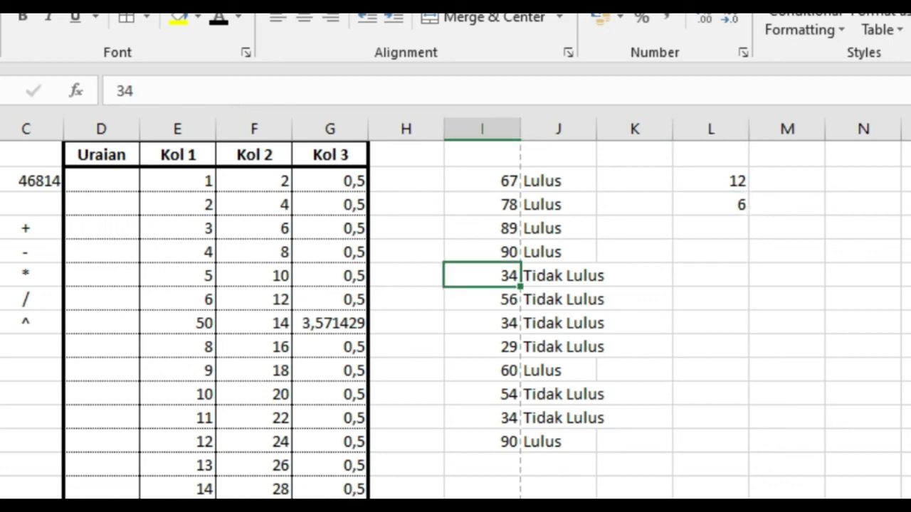
text(95)
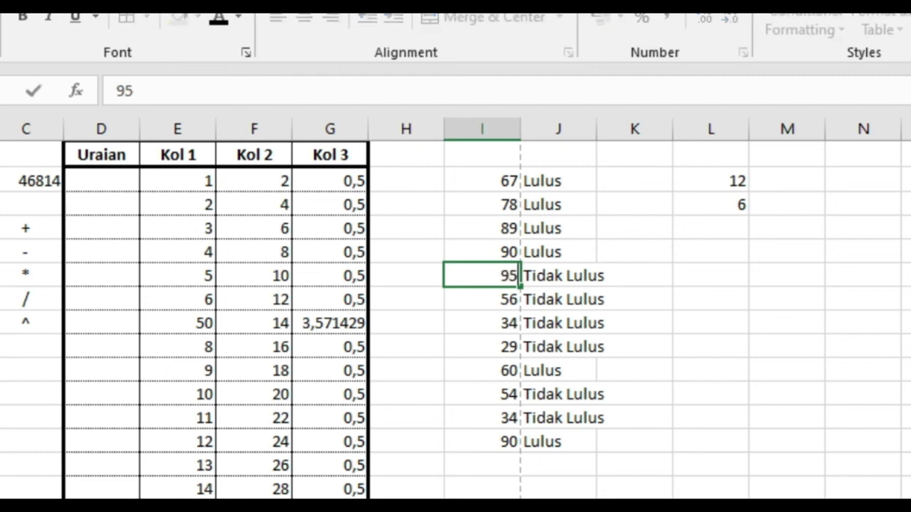
key(Return)
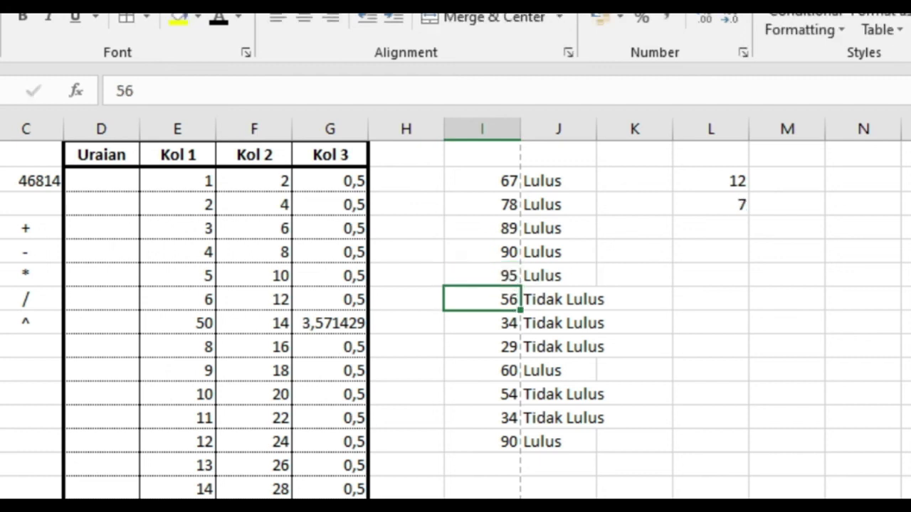
click(710, 205)
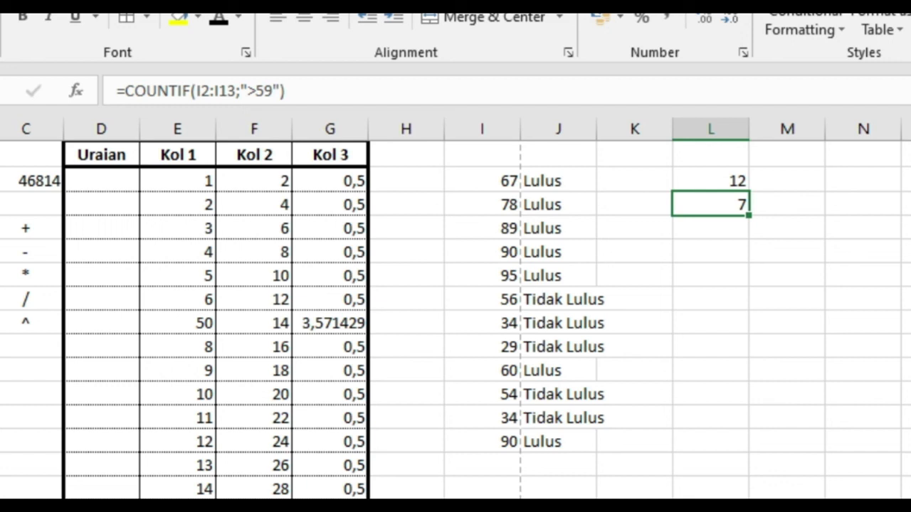
Enter a COUNTIF formula in L4 that counts the values in I2:I13 meeting the criterion "<60"
key(Return)
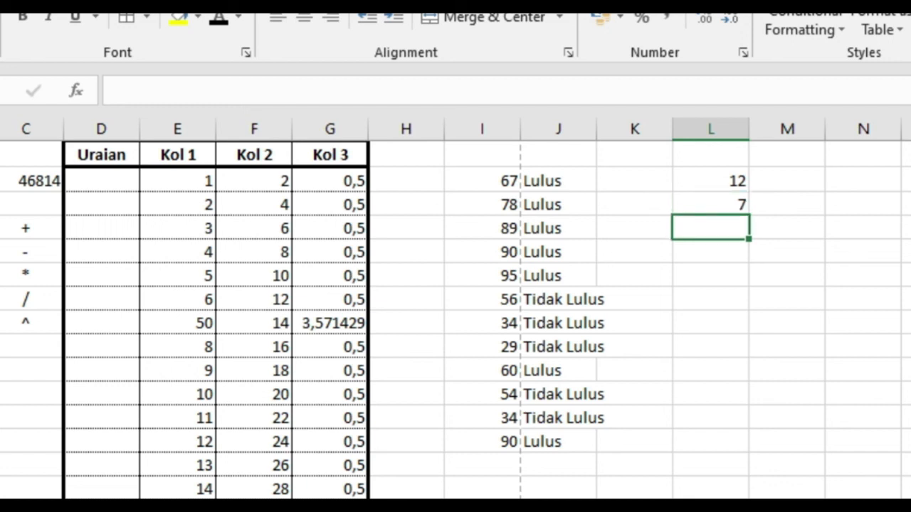
key(Up)
key(Down)
text(=)
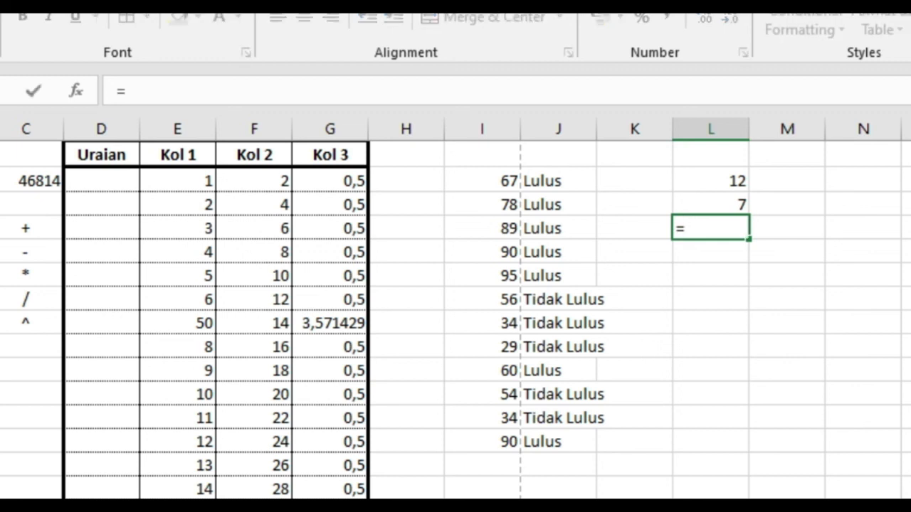
text(countif()
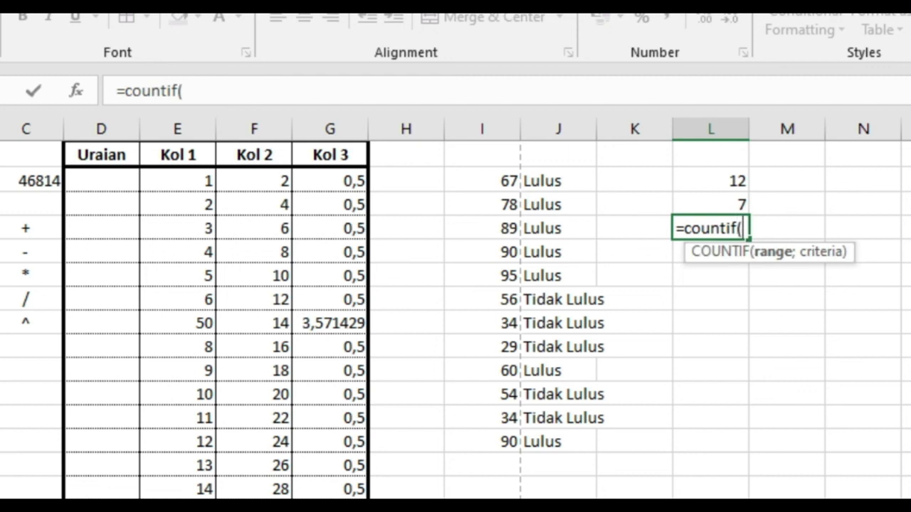
drag(491, 181, 498, 442)
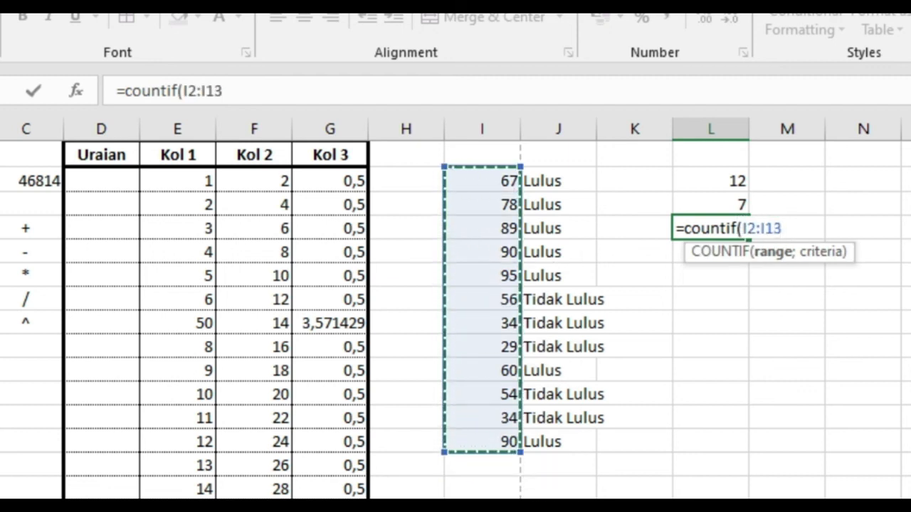
text(;")
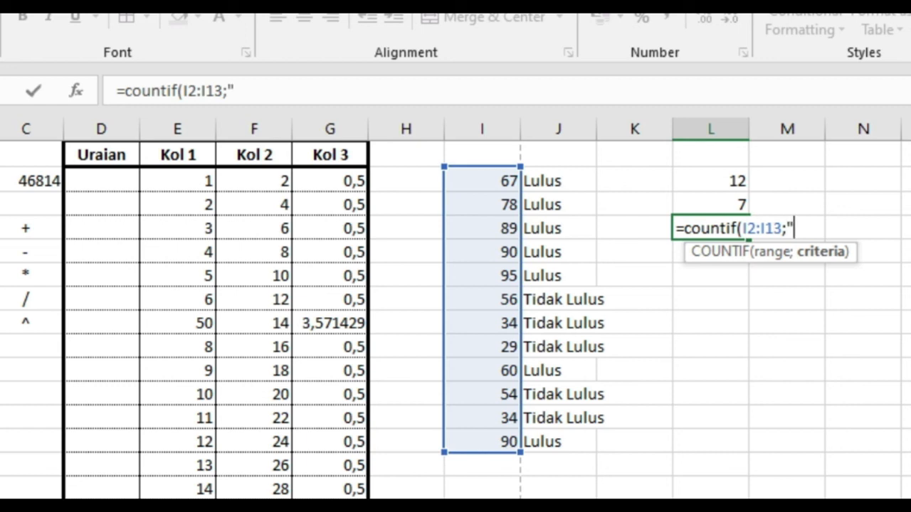
text(<60"))
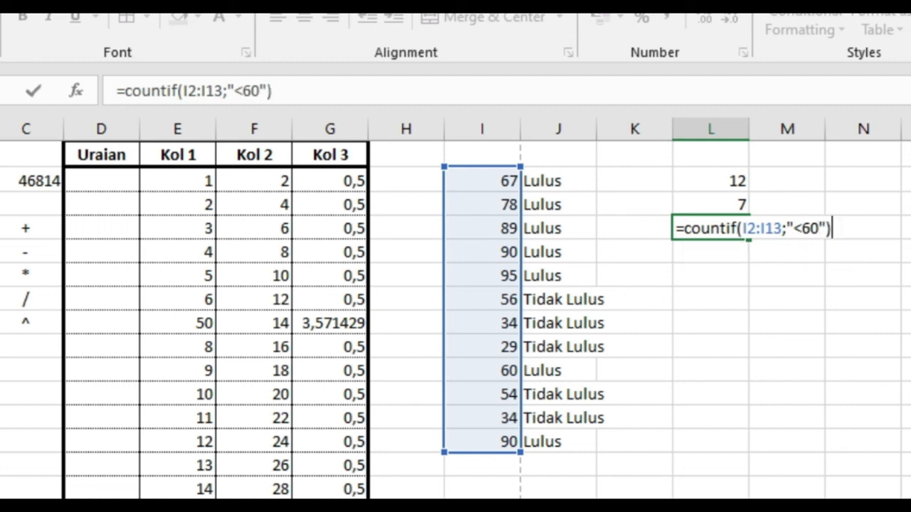
key(Return)
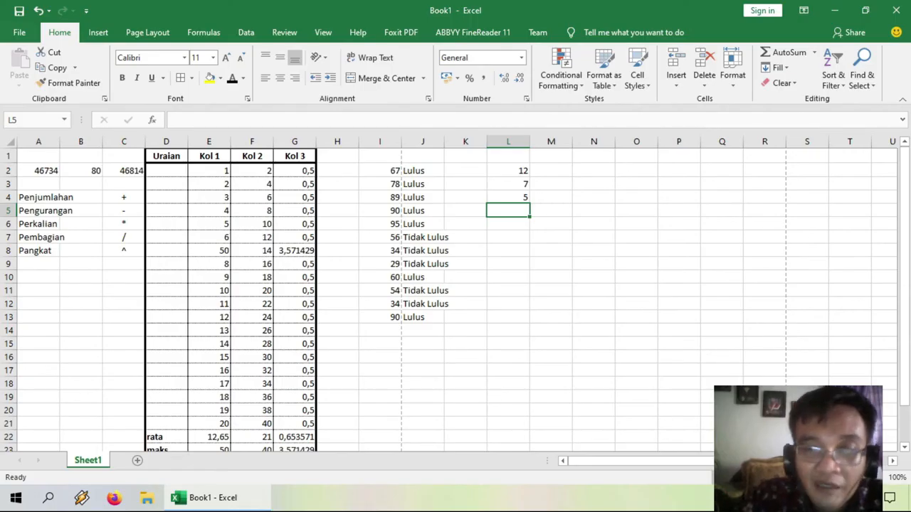
click(508, 184)
click(508, 197)
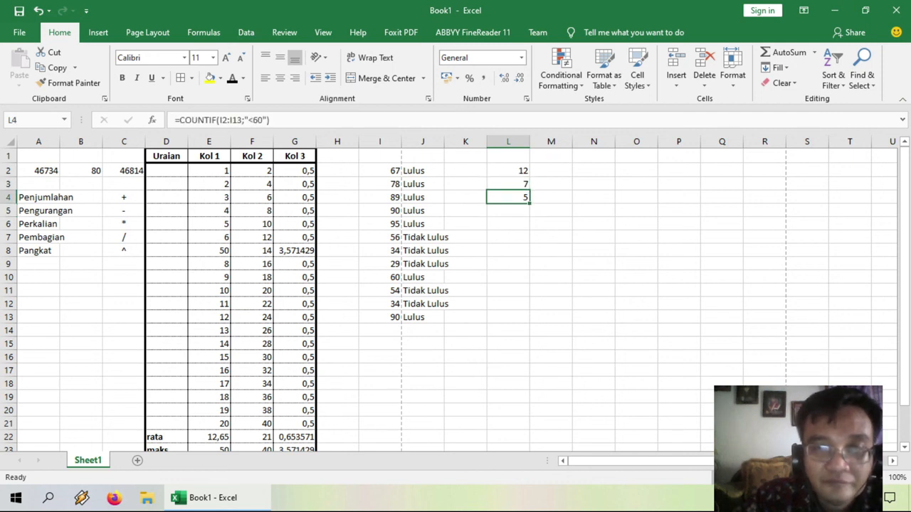
click(594, 251)
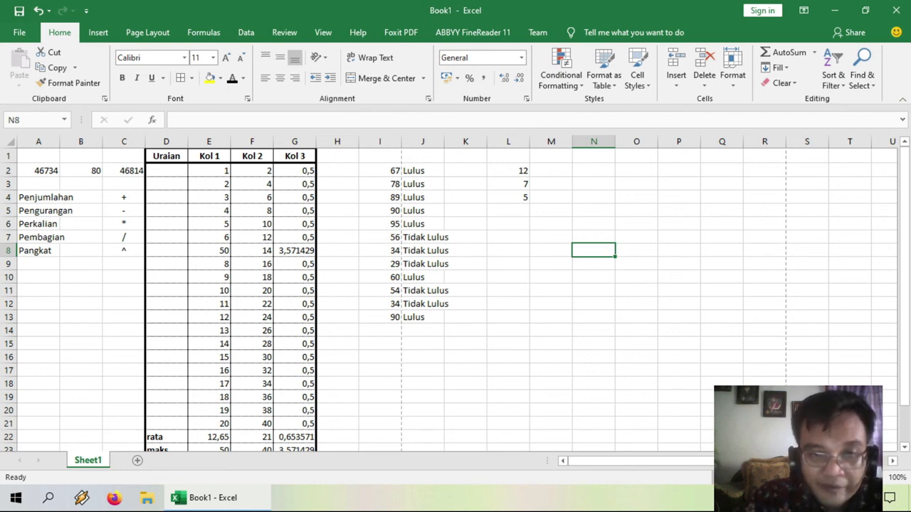
scroll(455, 299, down, 1)
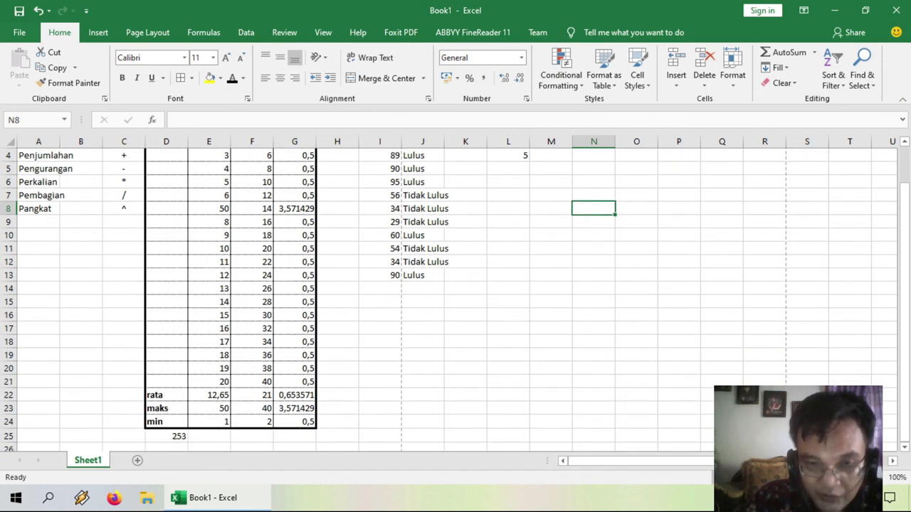
scroll(455, 298, up, 1)
scroll(455, 299, down, 2)
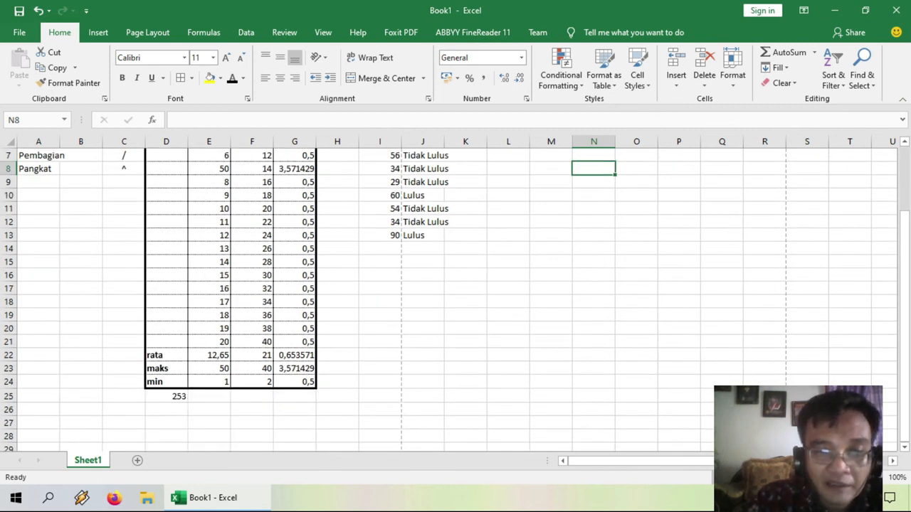
scroll(455, 298, up, 1)
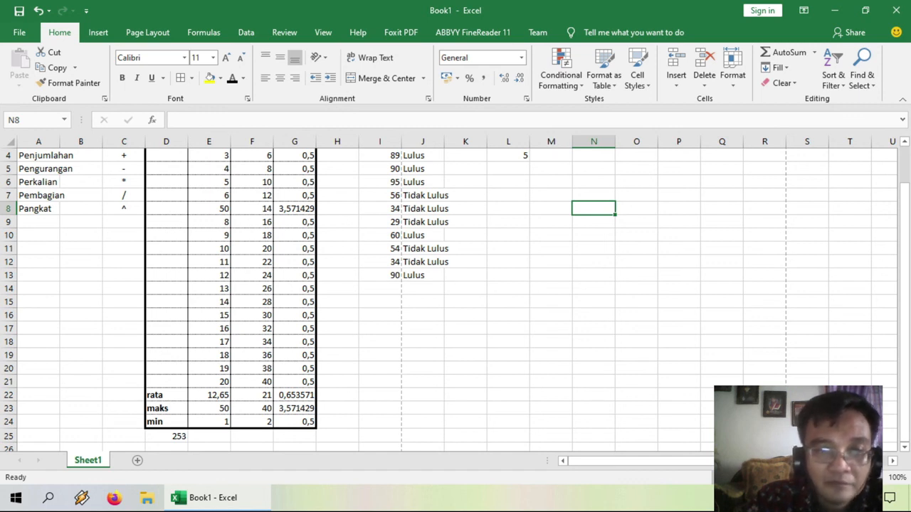
scroll(455, 299, up, 1)
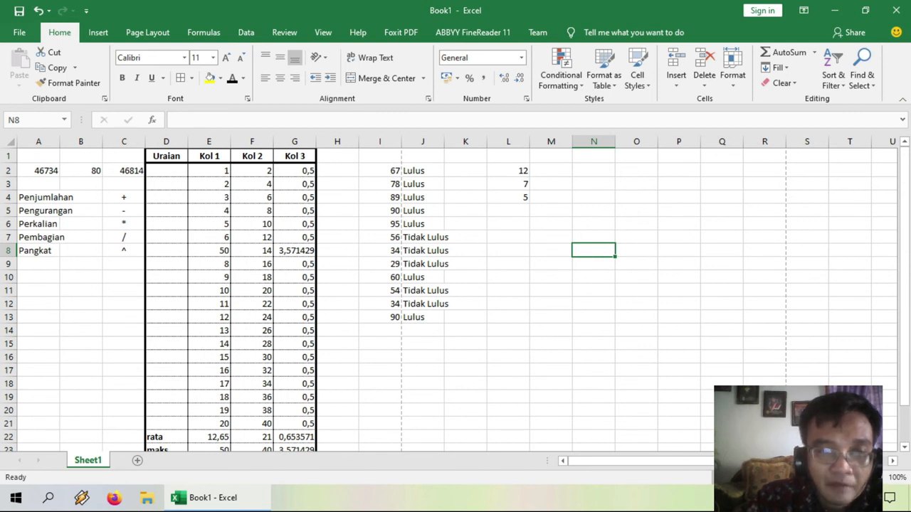
Format E2:G24 as Number with 2 decimal places and the 1000 separator turned on
drag(209, 171, 313, 427)
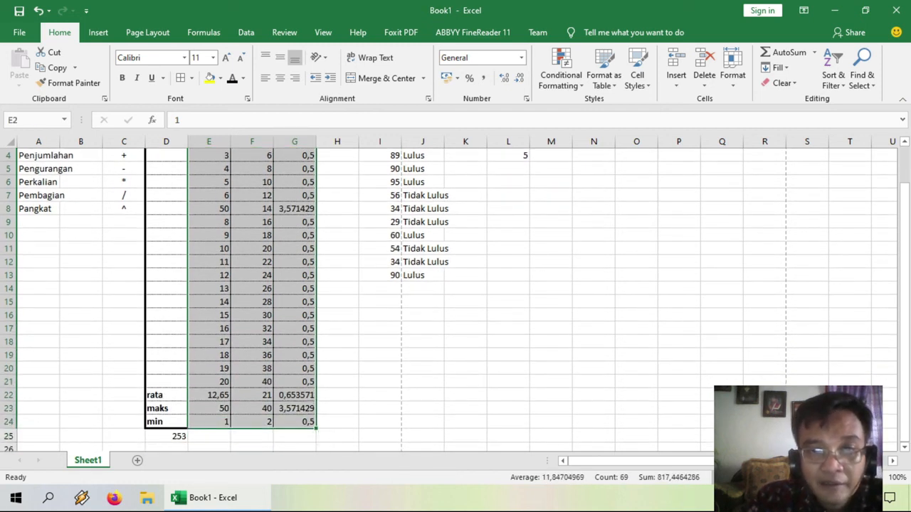
right_click(302, 181)
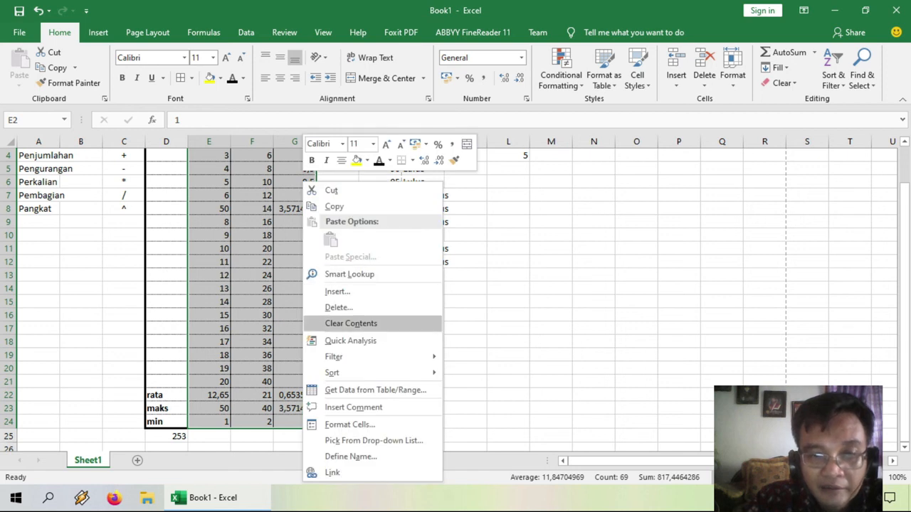
click(350, 424)
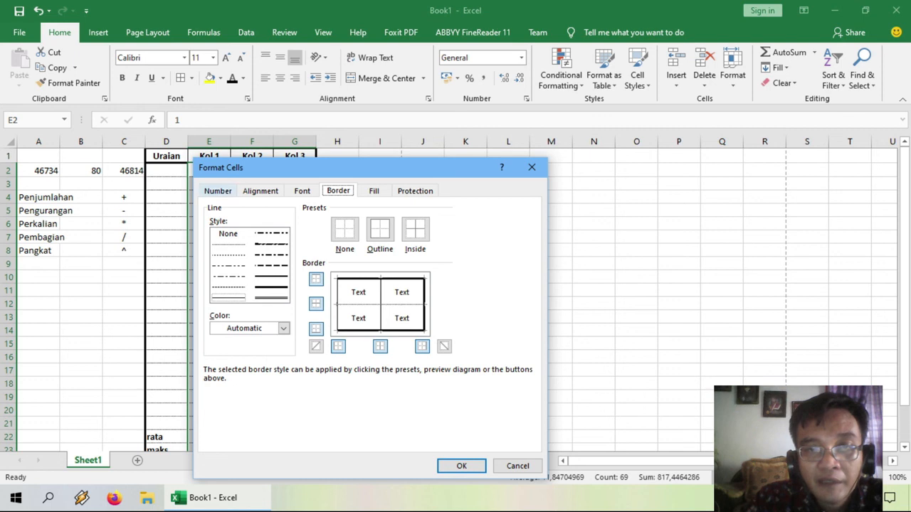
click(217, 191)
click(220, 228)
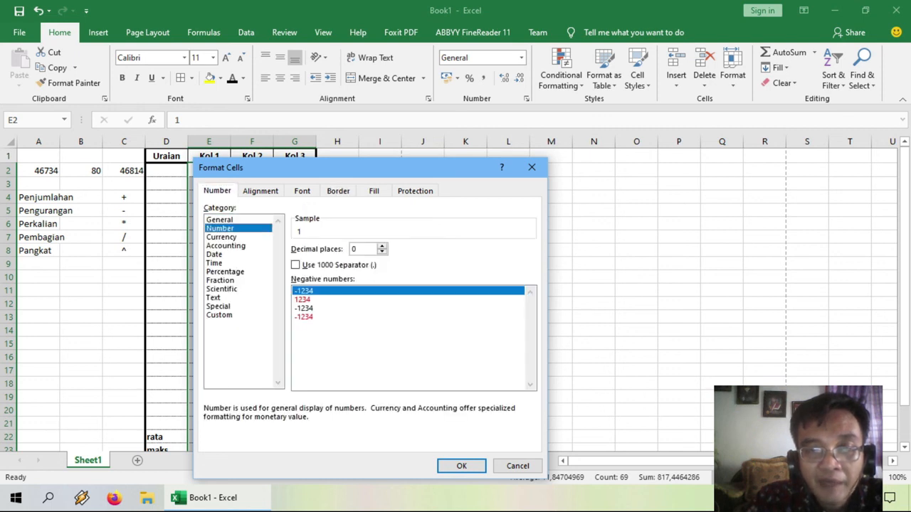
click(383, 246)
click(382, 246)
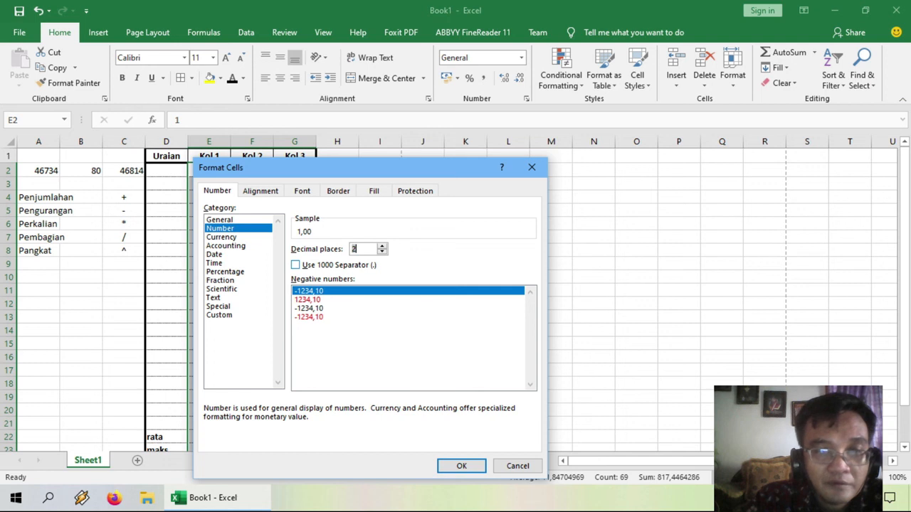
click(295, 266)
click(461, 466)
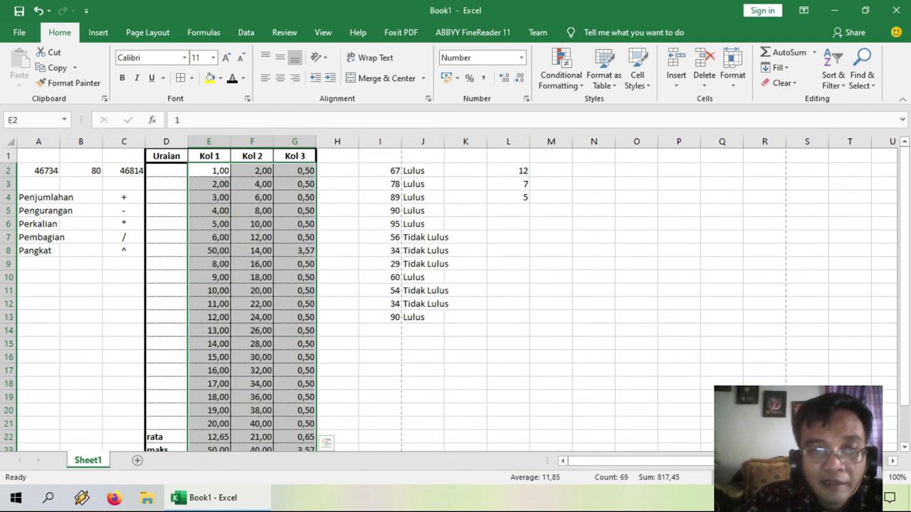
click(465, 357)
scroll(455, 292, down, 1)
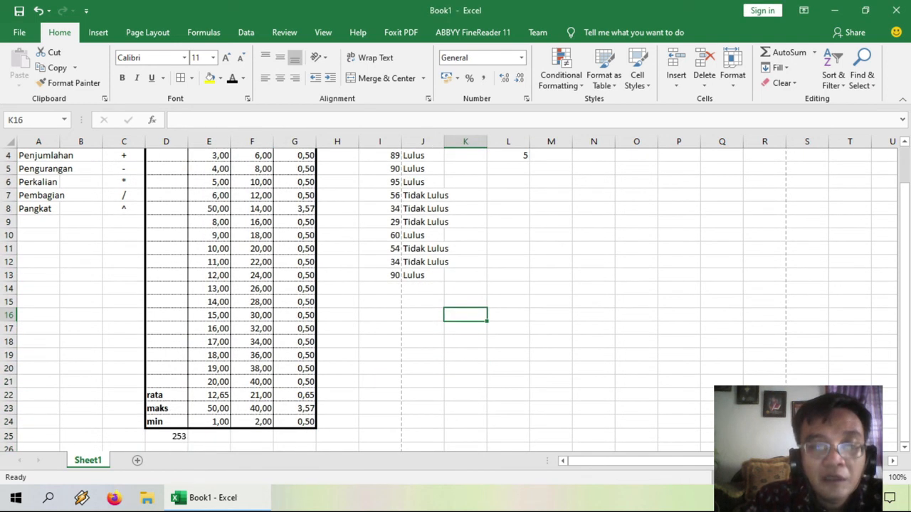
Increase the decimals shown in E2:G24 to four places, and reduce them back to two
scroll(456, 292, up, 1)
drag(209, 171, 313, 414)
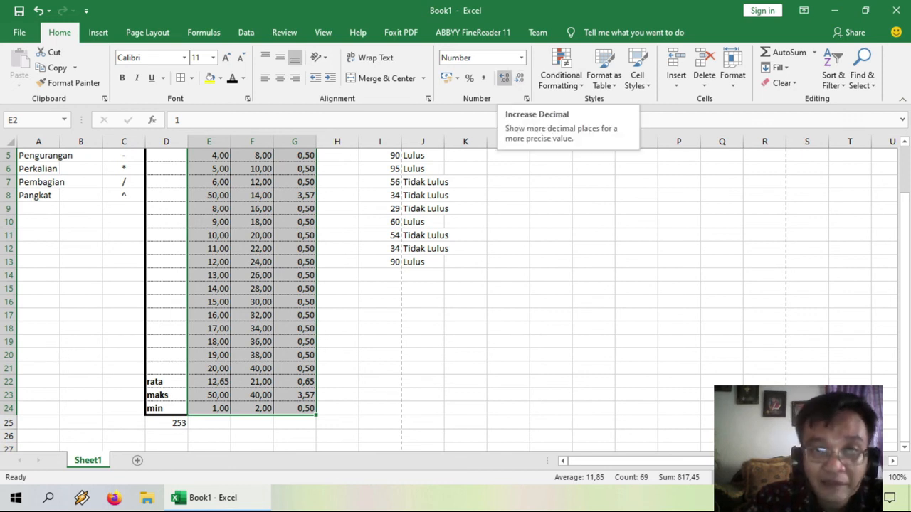
click(504, 77)
click(504, 77)
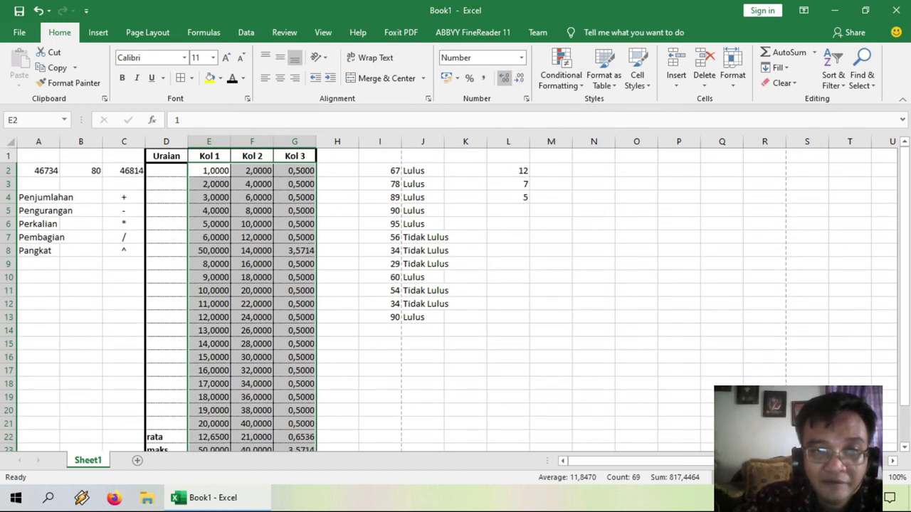
click(520, 78)
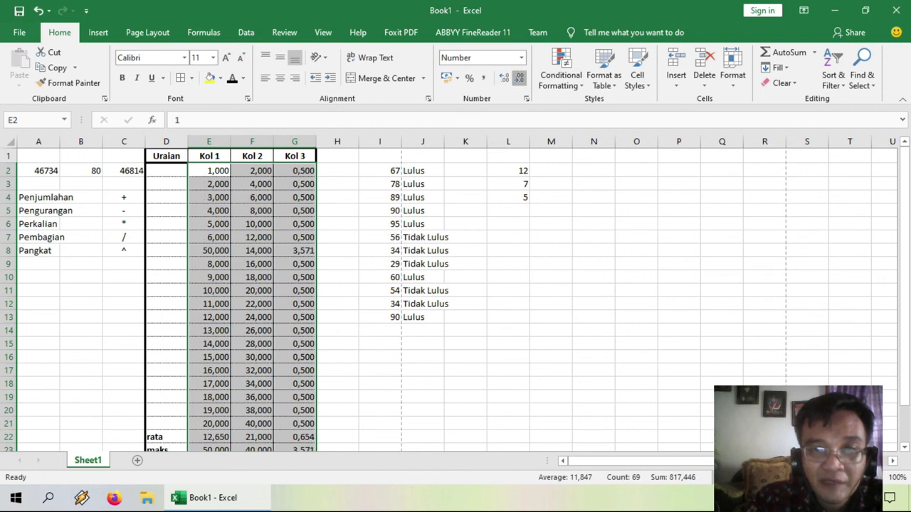
click(520, 78)
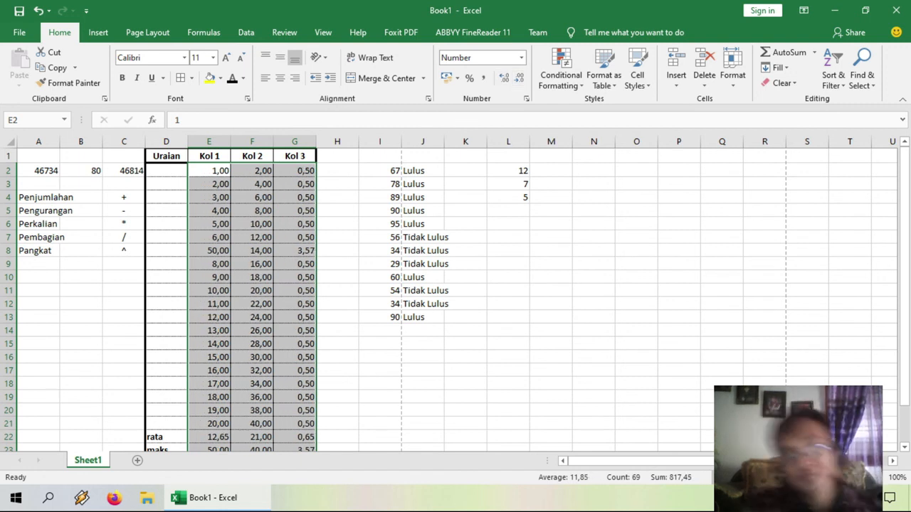
scroll(508, 344, down, 3)
scroll(508, 344, up, 3)
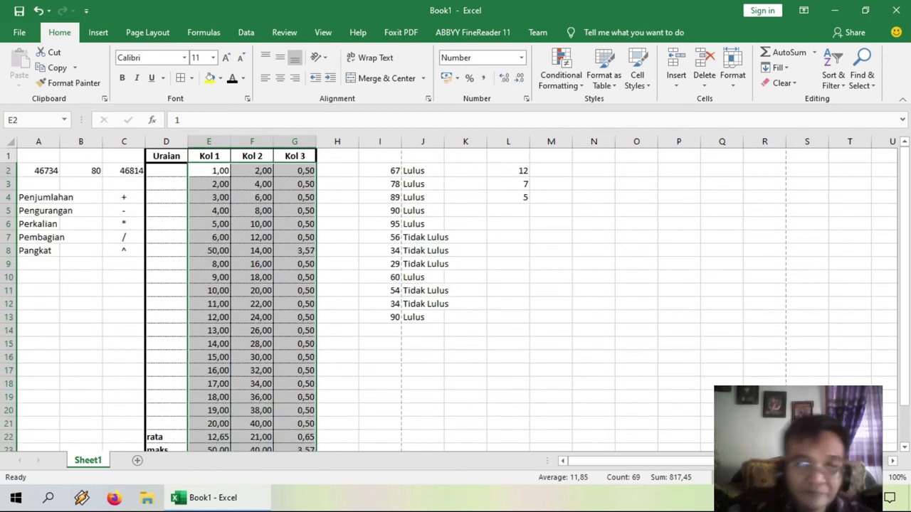
click(508, 343)
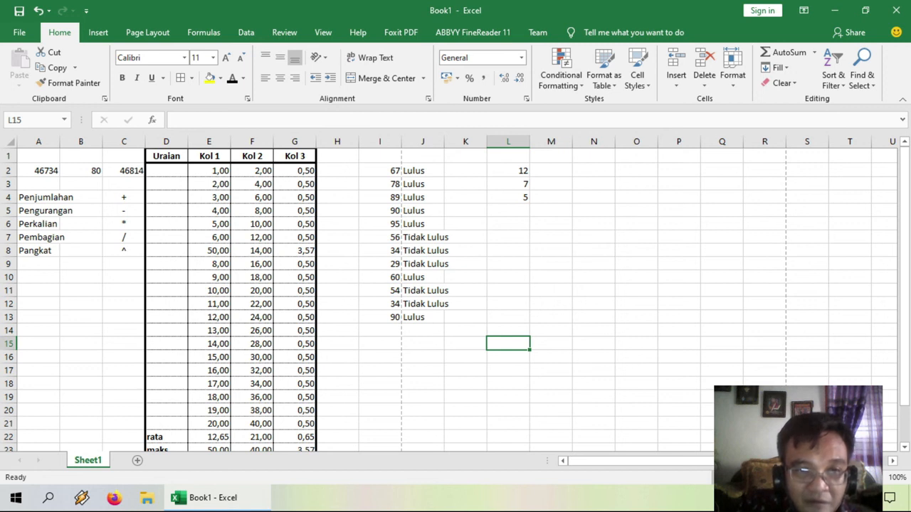
scroll(508, 344, down, 3)
scroll(508, 343, up, 3)
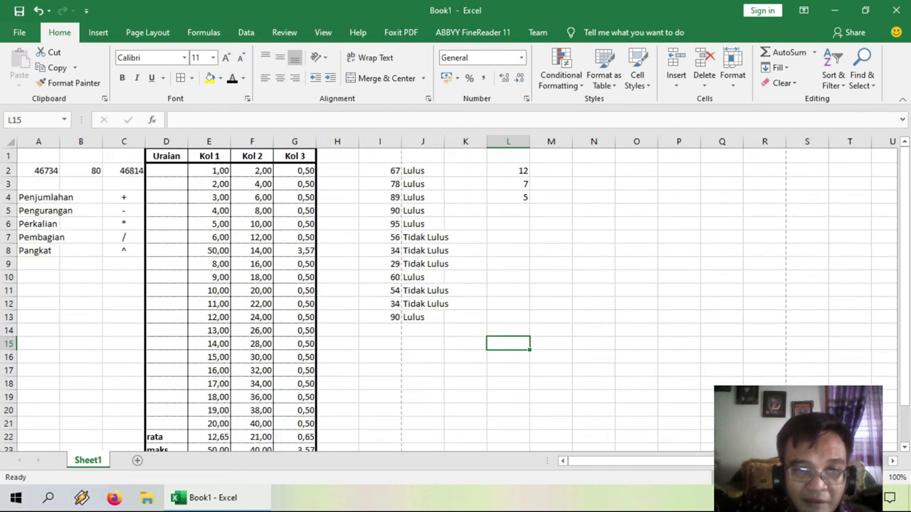